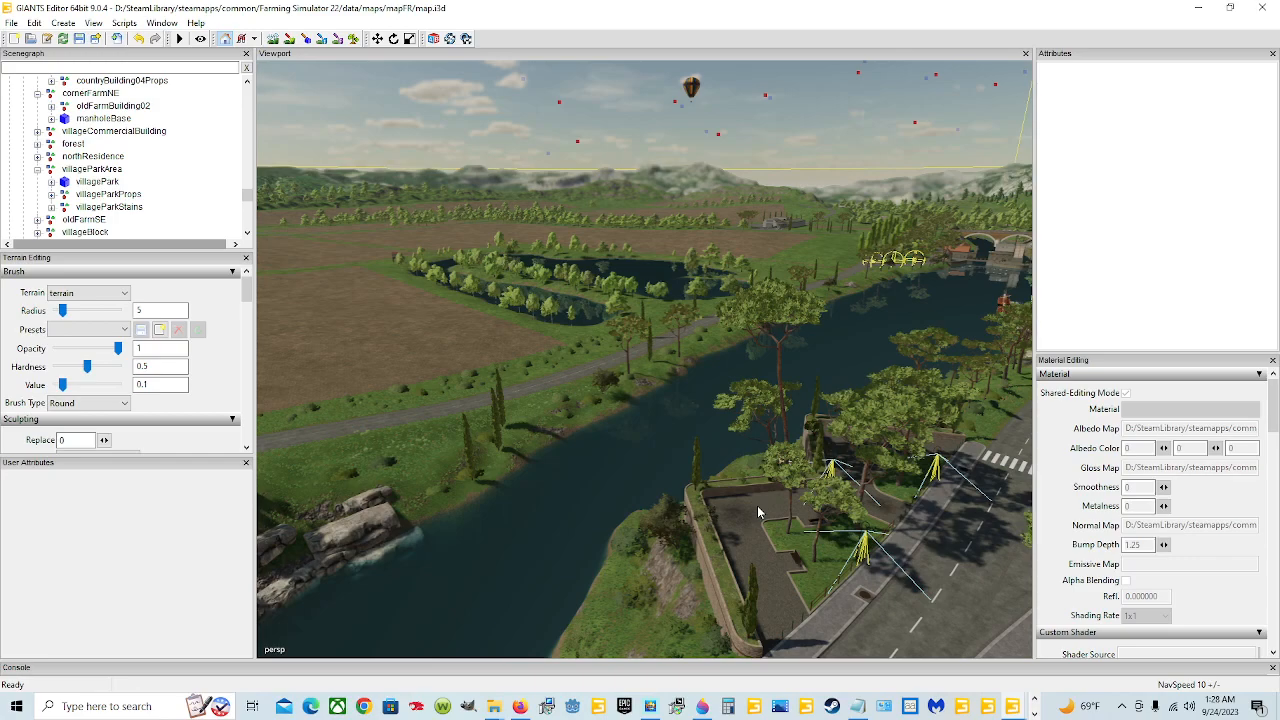
Select the whole villageParkArea group that holds the riverside park beside the road
click(758, 508)
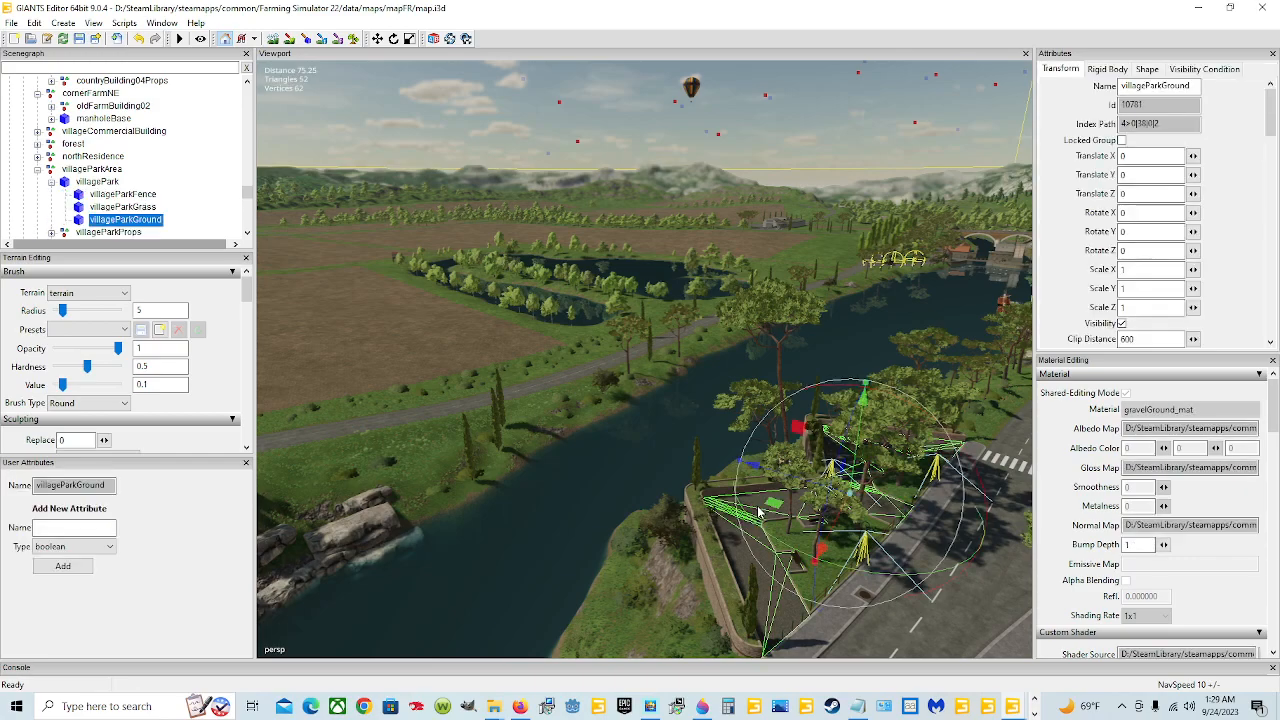
click(101, 172)
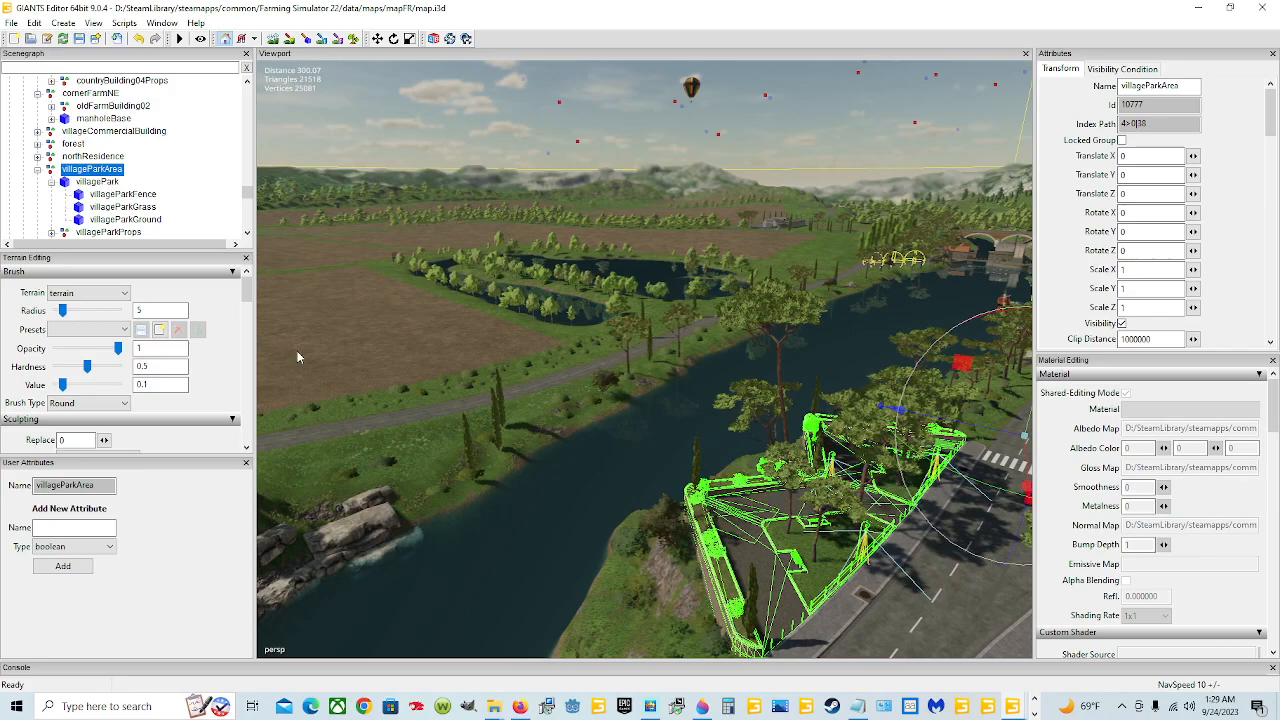
alt+drag(439, 430, 555, 443)
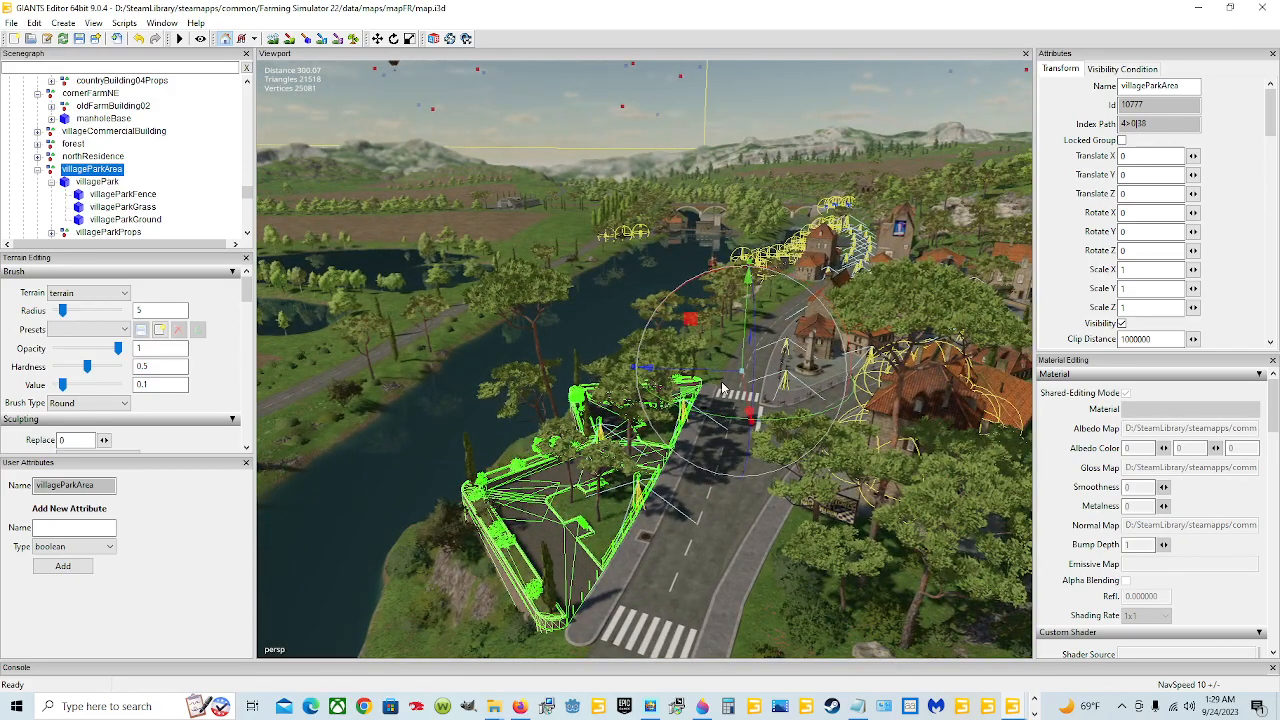
alt+drag(741, 381, 840, 403)
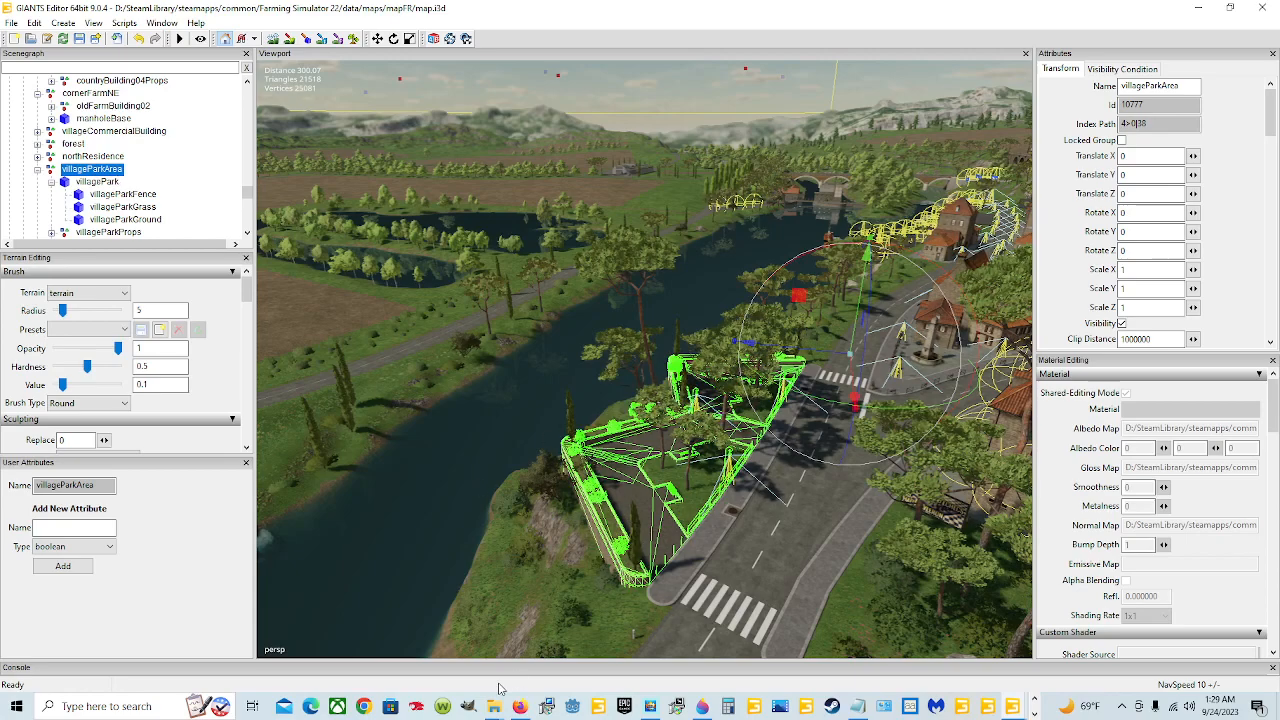
Switch to File Explorer and browse drive C: to Program Files (x86)/Steam/steamapps/common to look for the game folder
mouse_move(496, 706)
click(484, 654)
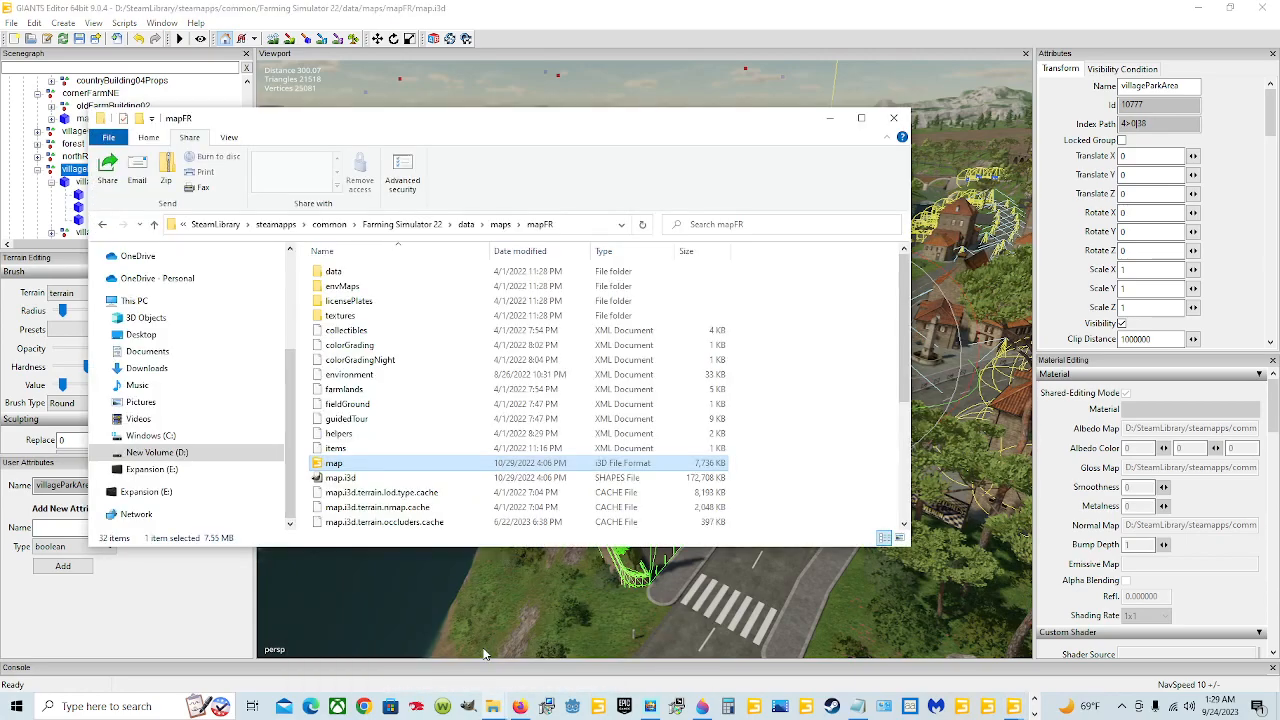
click(197, 438)
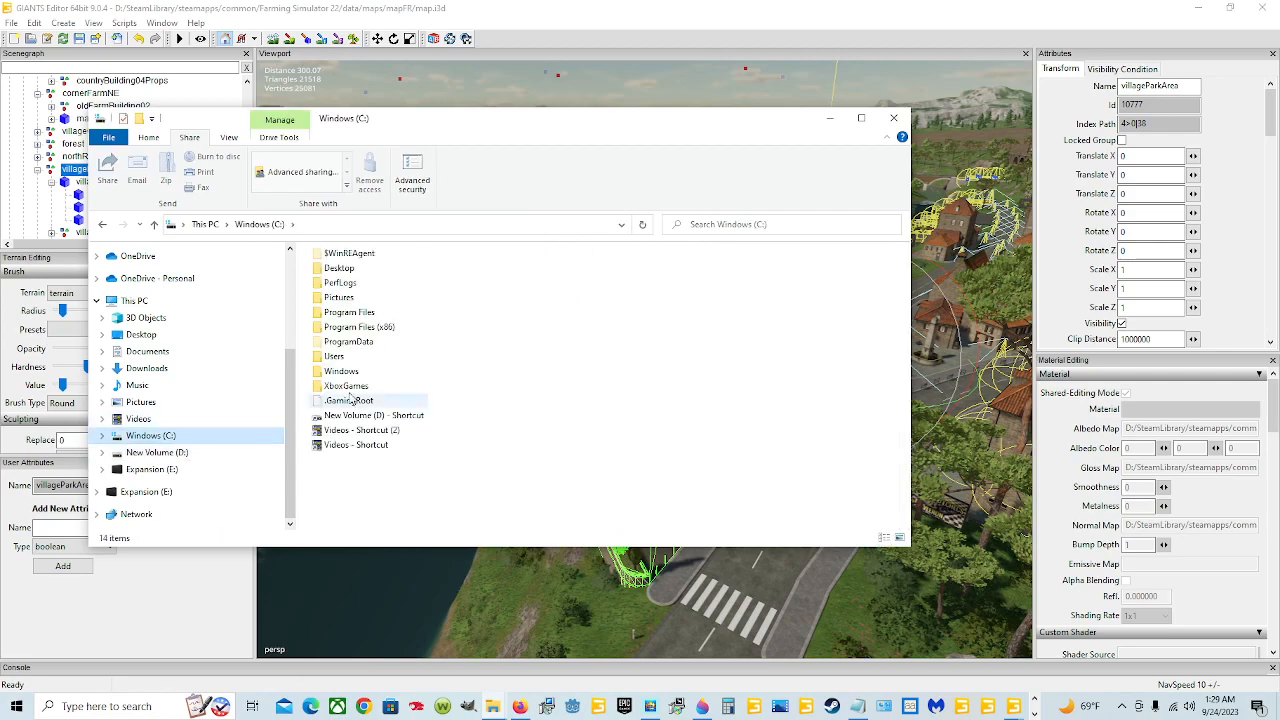
double_click(401, 331)
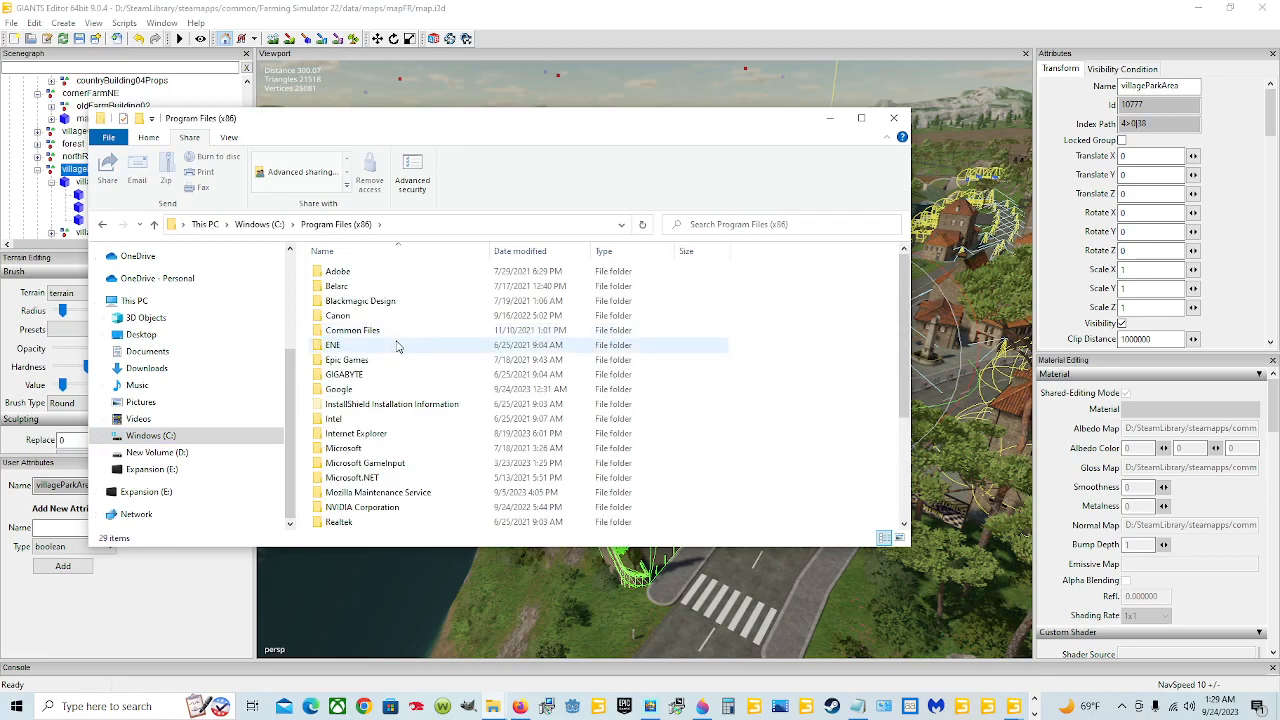
scroll(395, 360, down, 4)
double_click(389, 378)
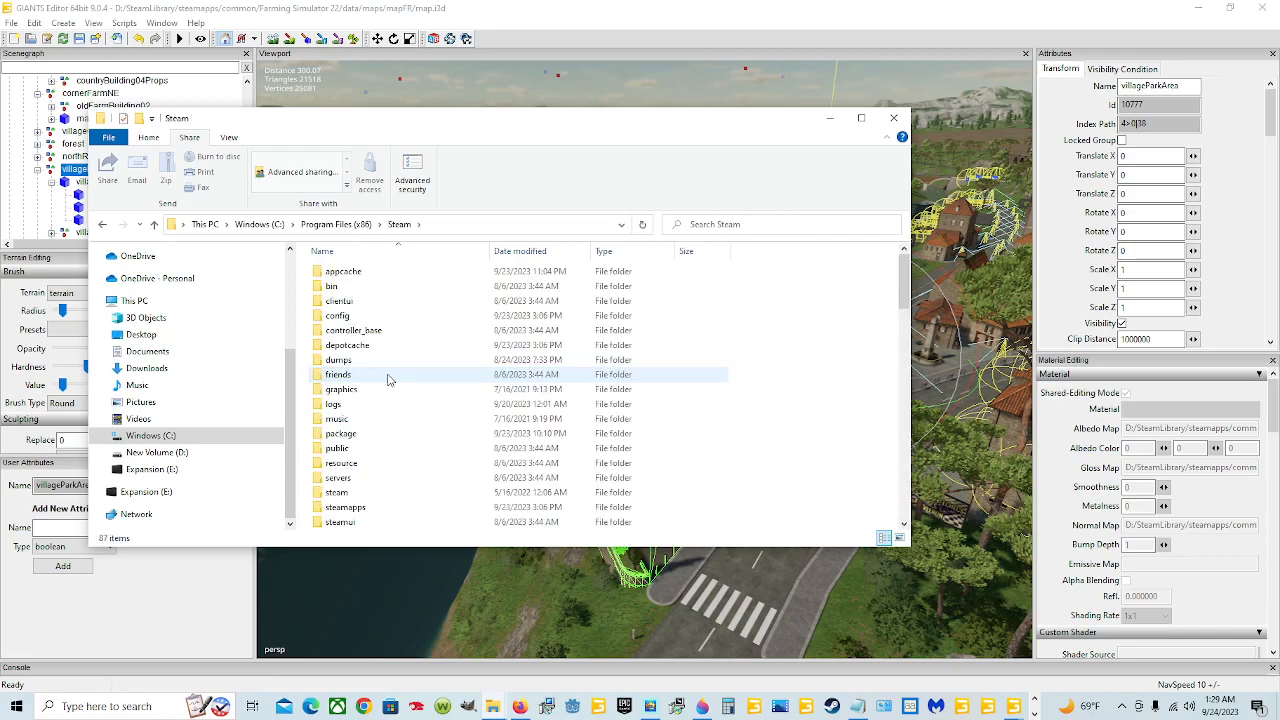
scroll(372, 455, down, 1)
double_click(372, 464)
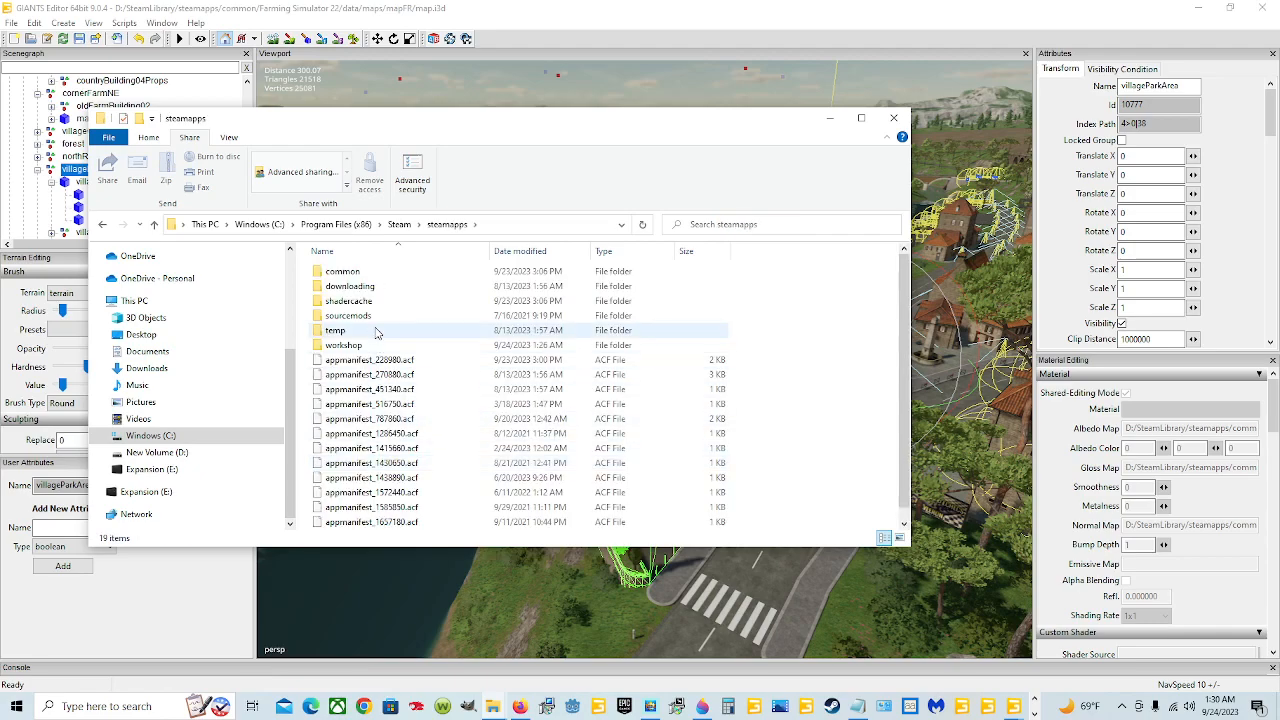
double_click(392, 273)
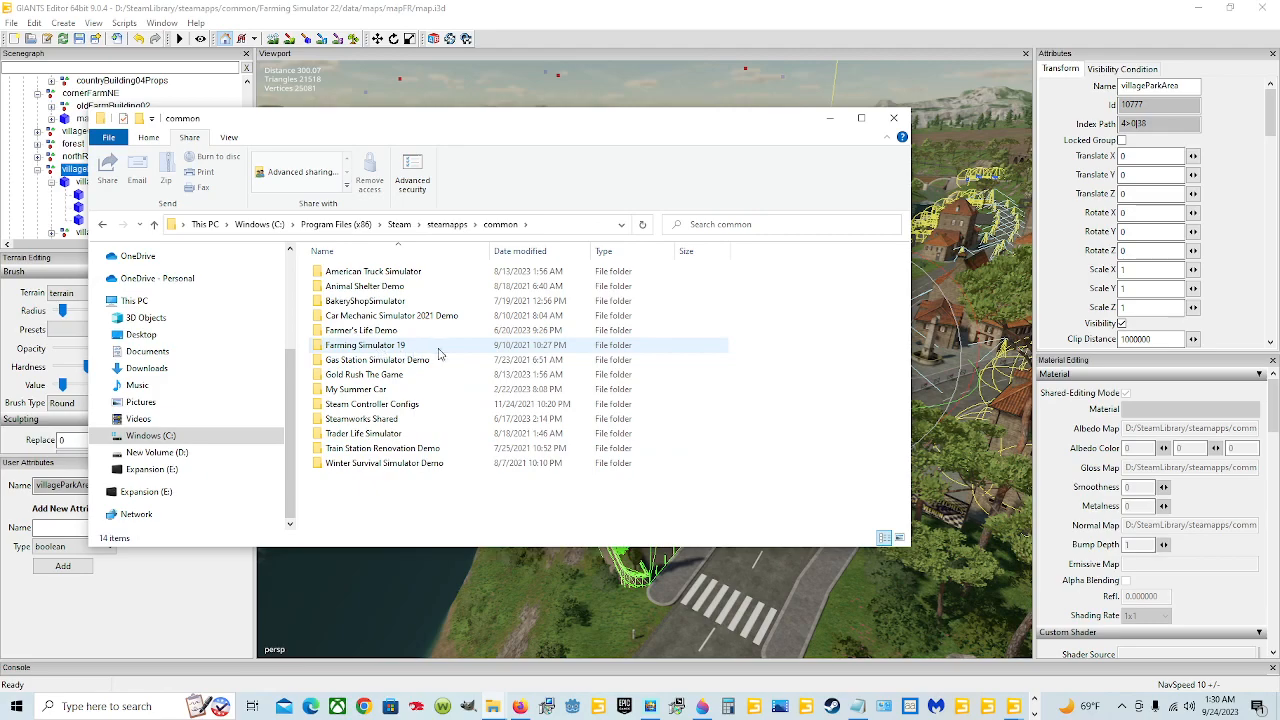
Browse drive D: to the SteamLibrary/steamapps/common folder and look for Farming Simulator 22
click(160, 452)
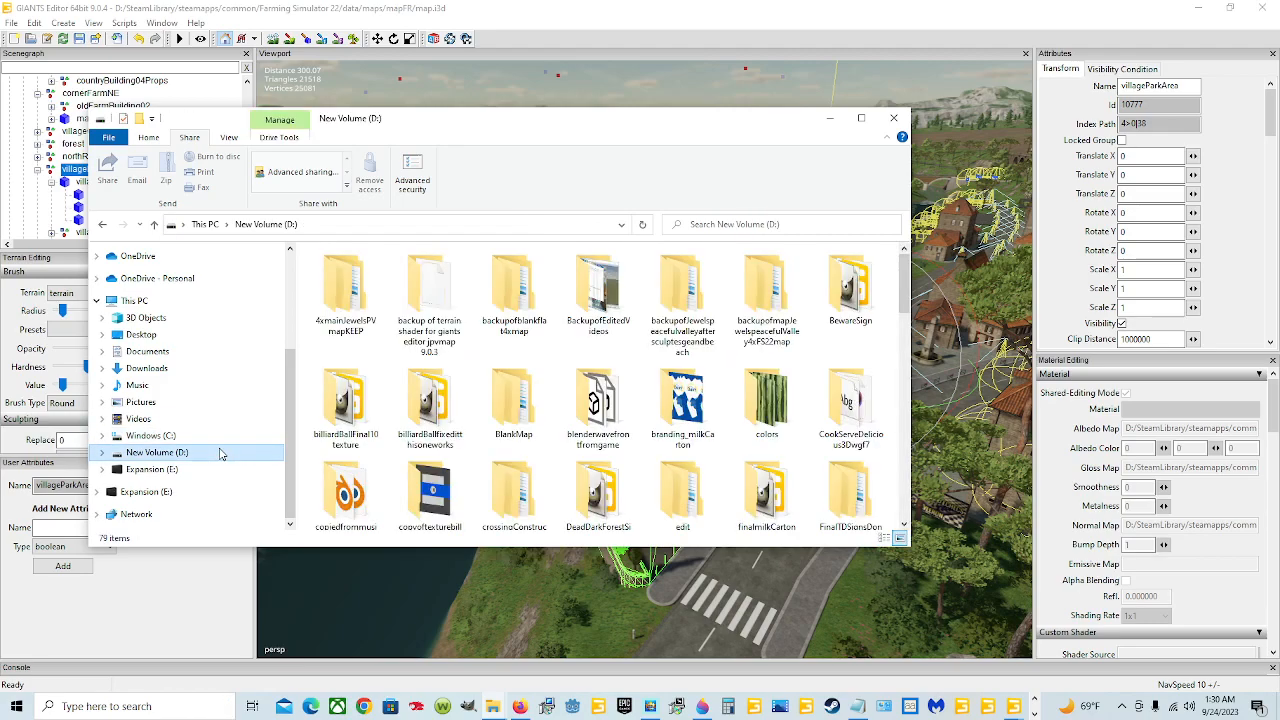
scroll(547, 457, down, 5)
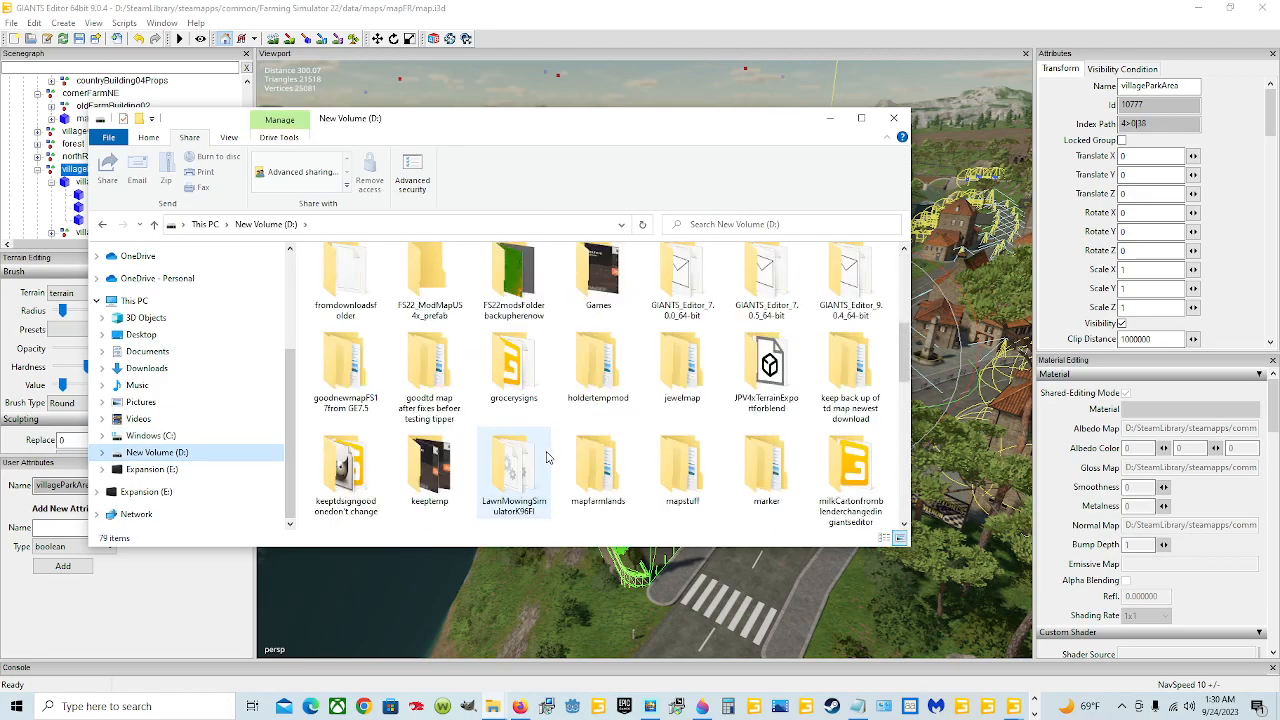
scroll(590, 460, down, 1)
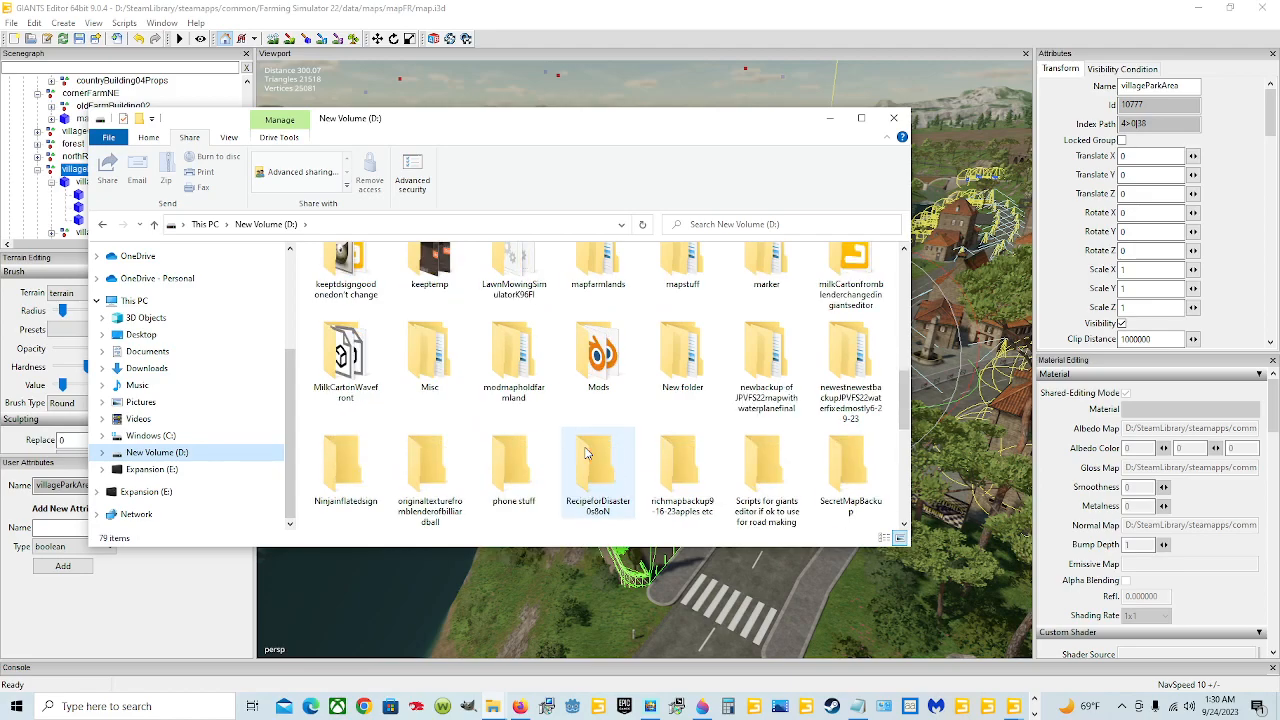
scroll(590, 460, down, 1)
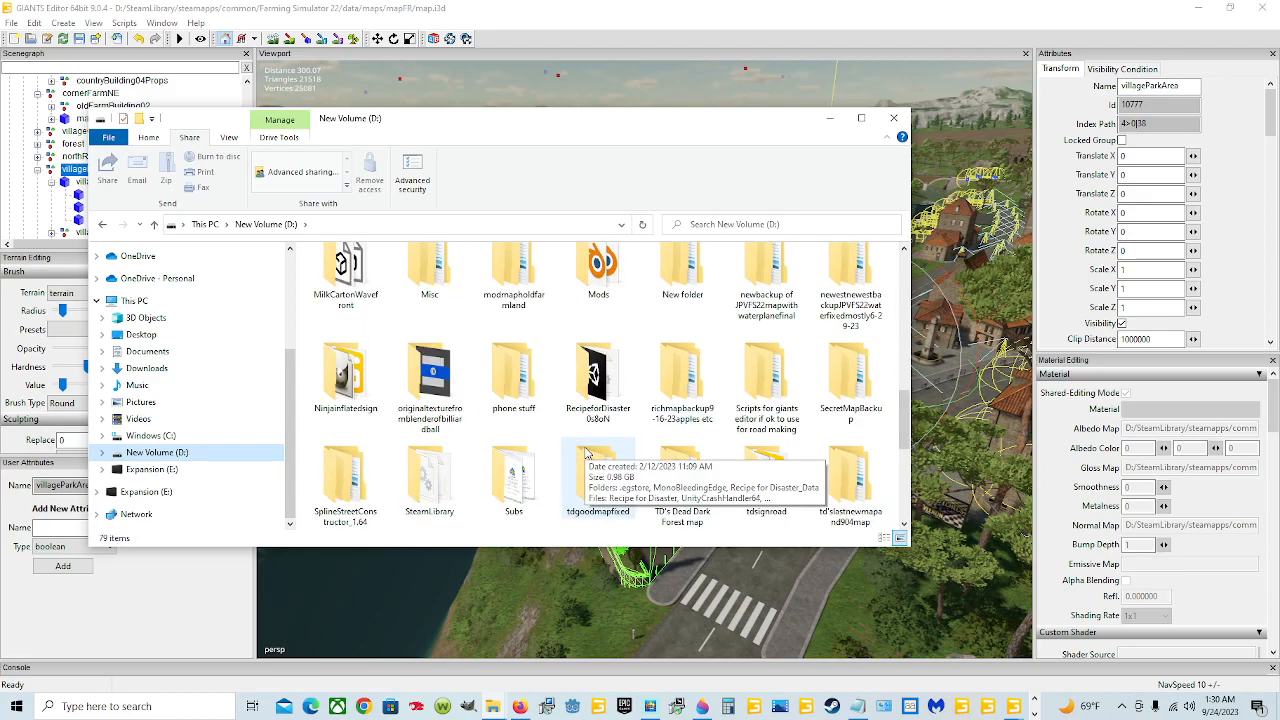
double_click(450, 487)
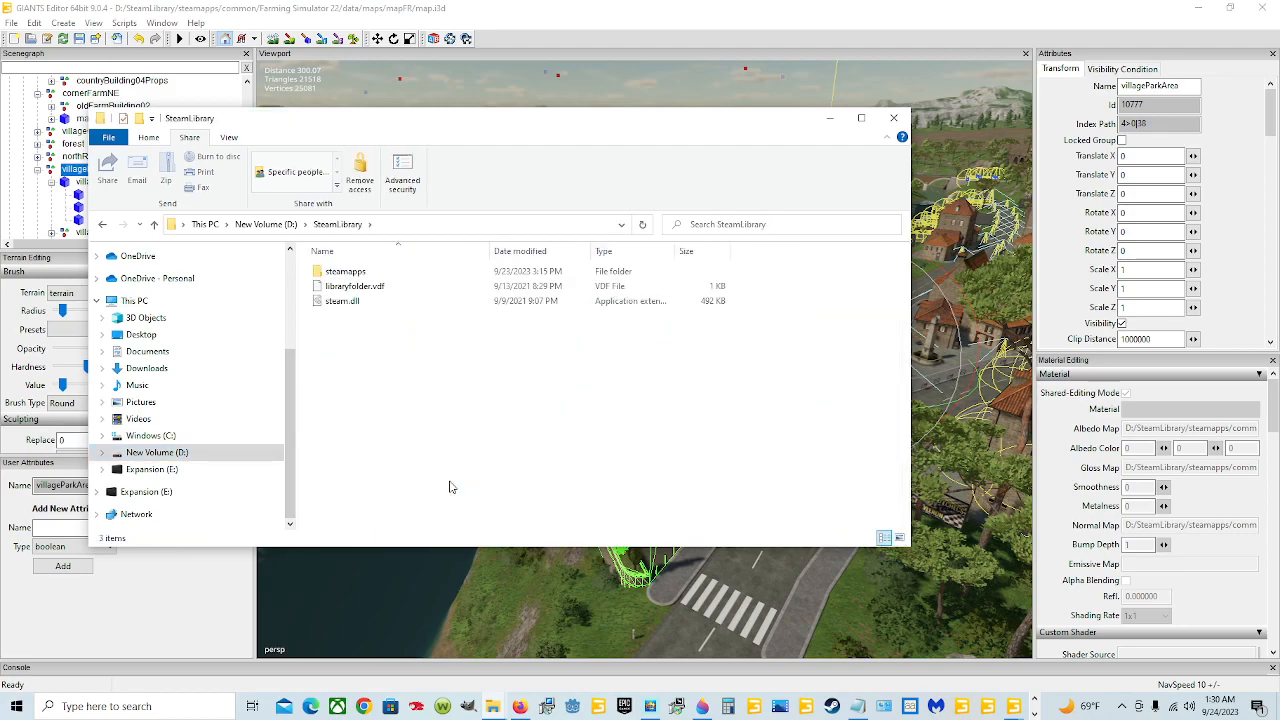
double_click(368, 275)
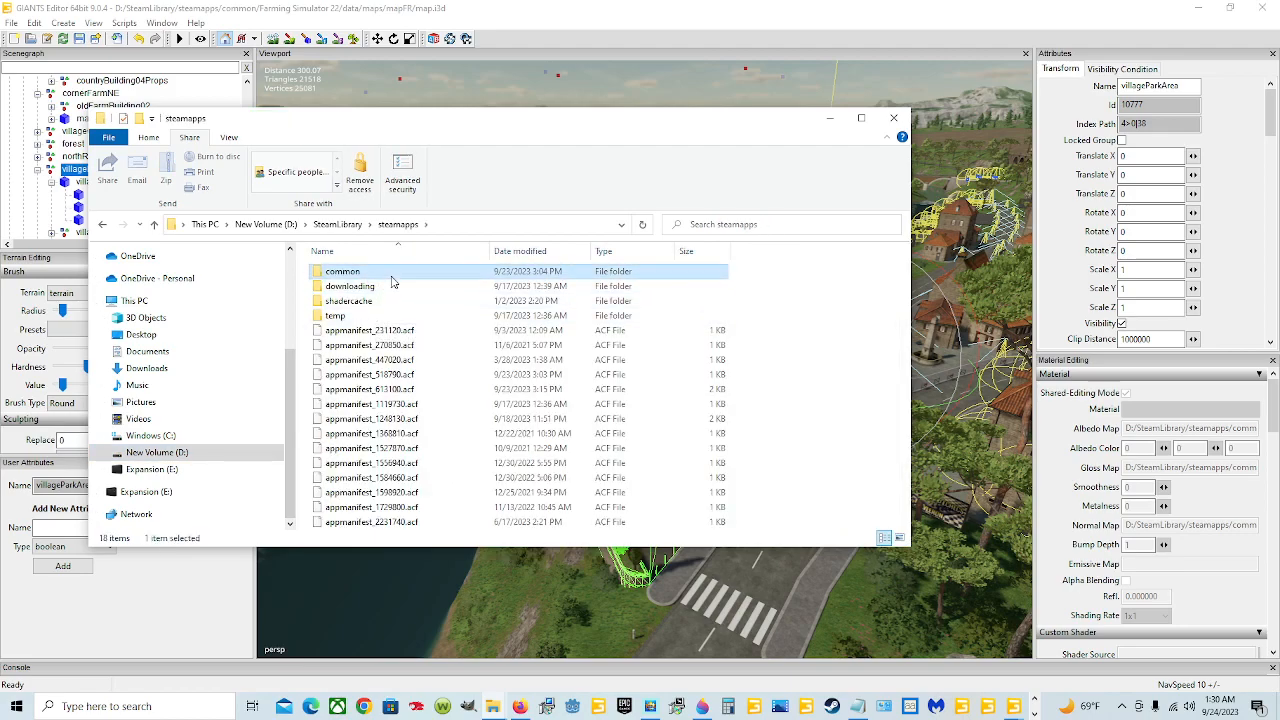
double_click(390, 273)
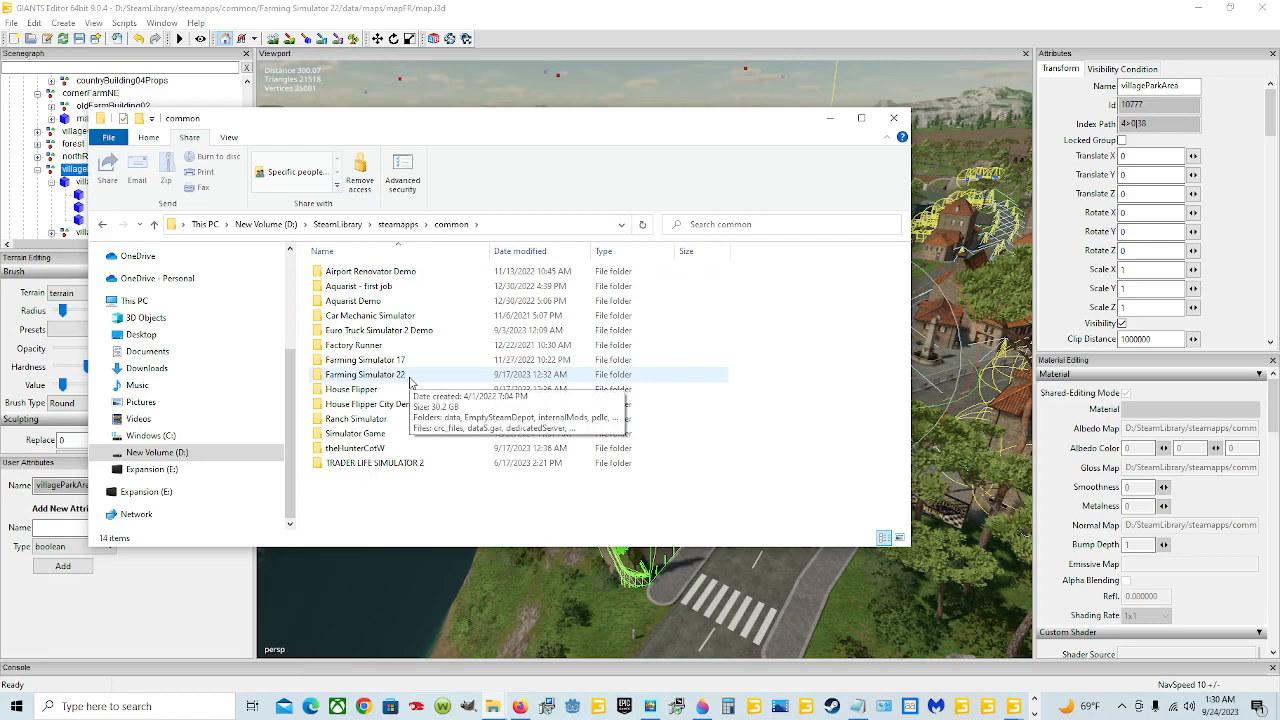
Open the mapFR folder inside Farming Simulator 22/data/maps
double_click(408, 378)
double_click(397, 274)
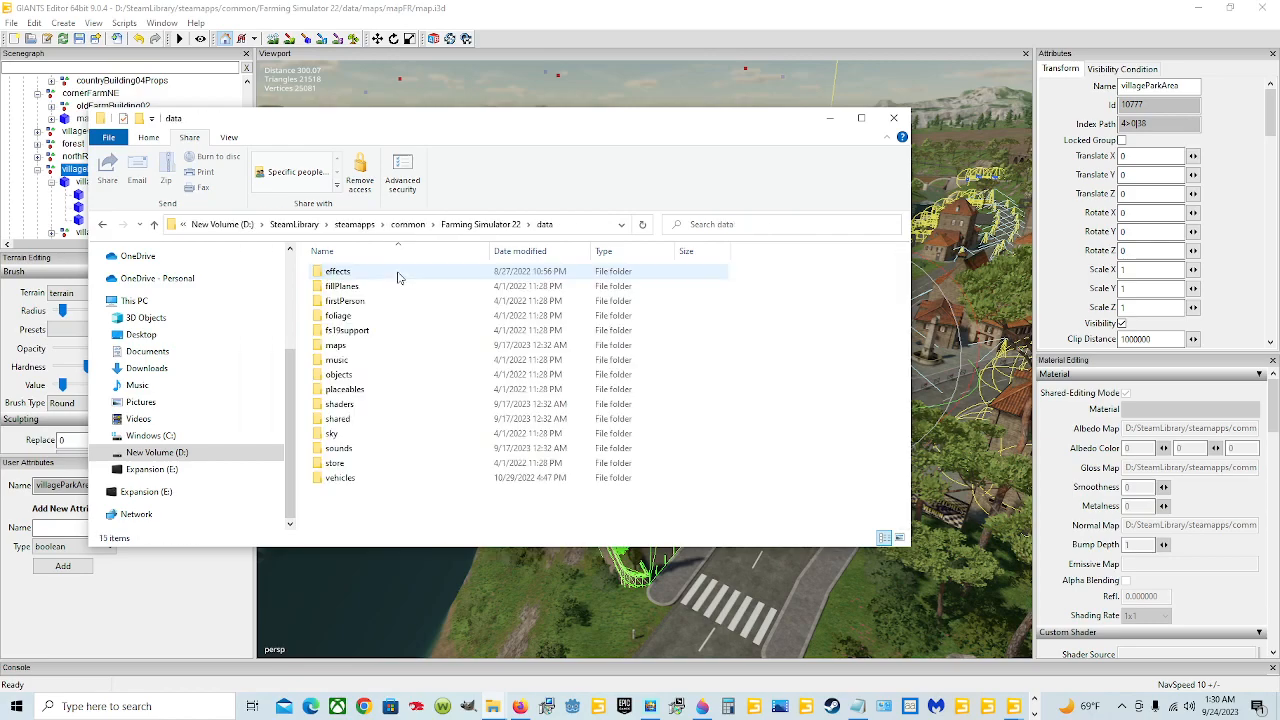
double_click(409, 354)
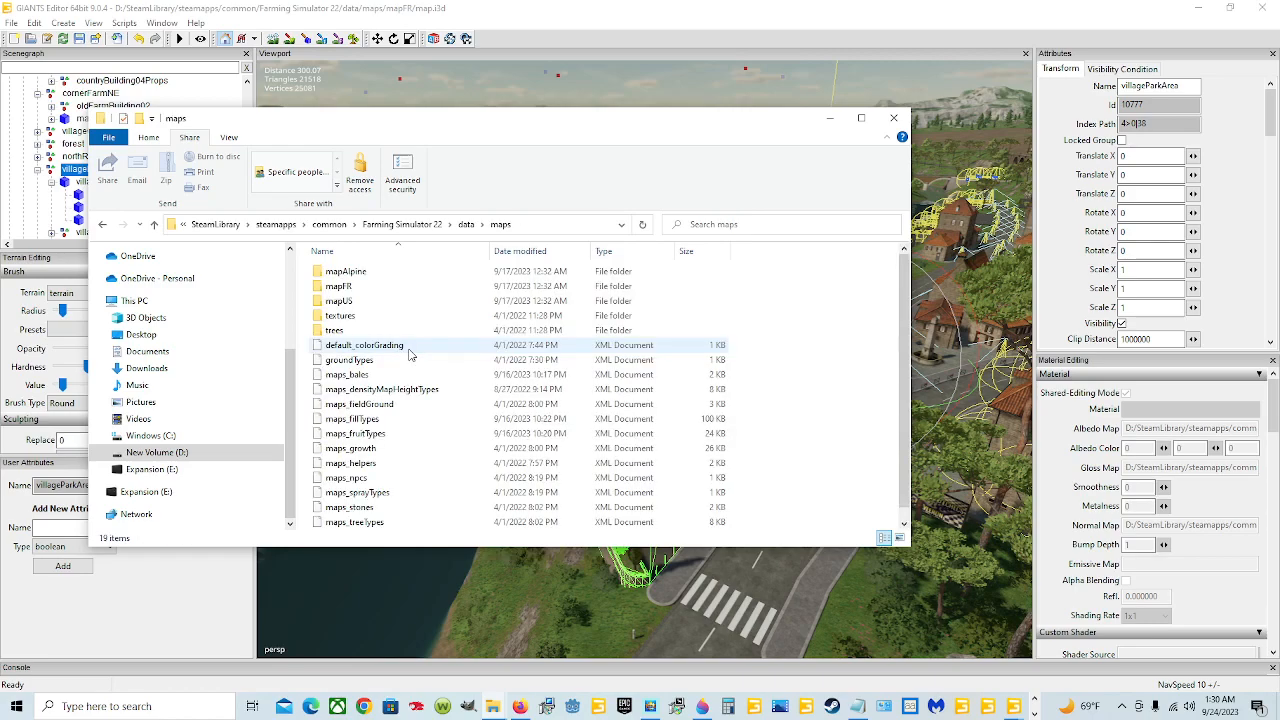
double_click(405, 291)
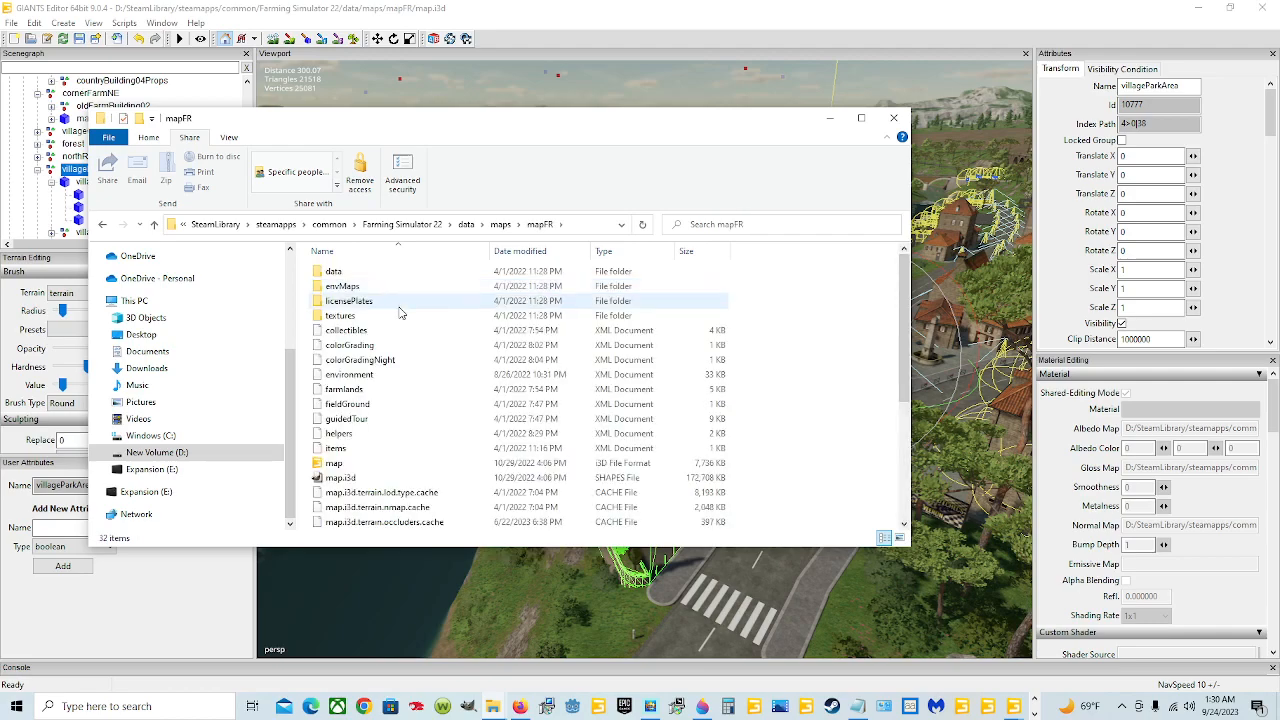
Bring up the editor version choice for mapFR's map i3D file, cancel it and return to GIANTS Editor
scroll(401, 311, down, 1)
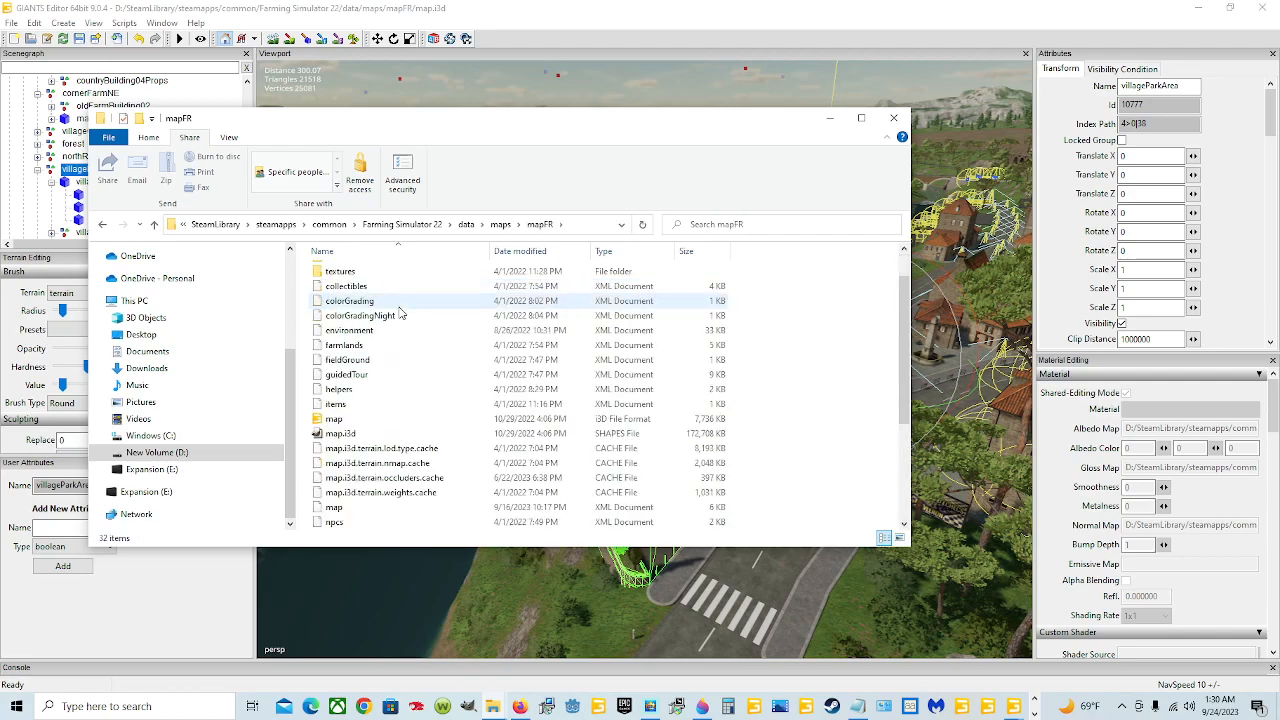
double_click(377, 421)
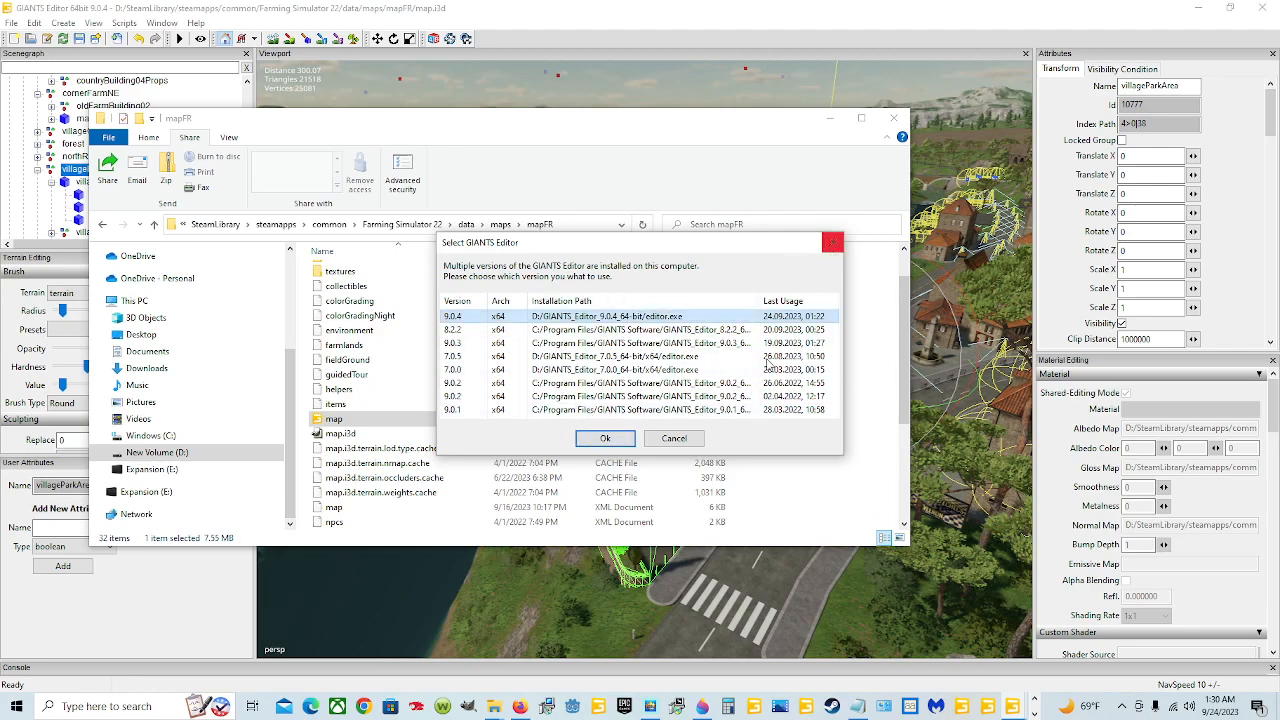
click(672, 440)
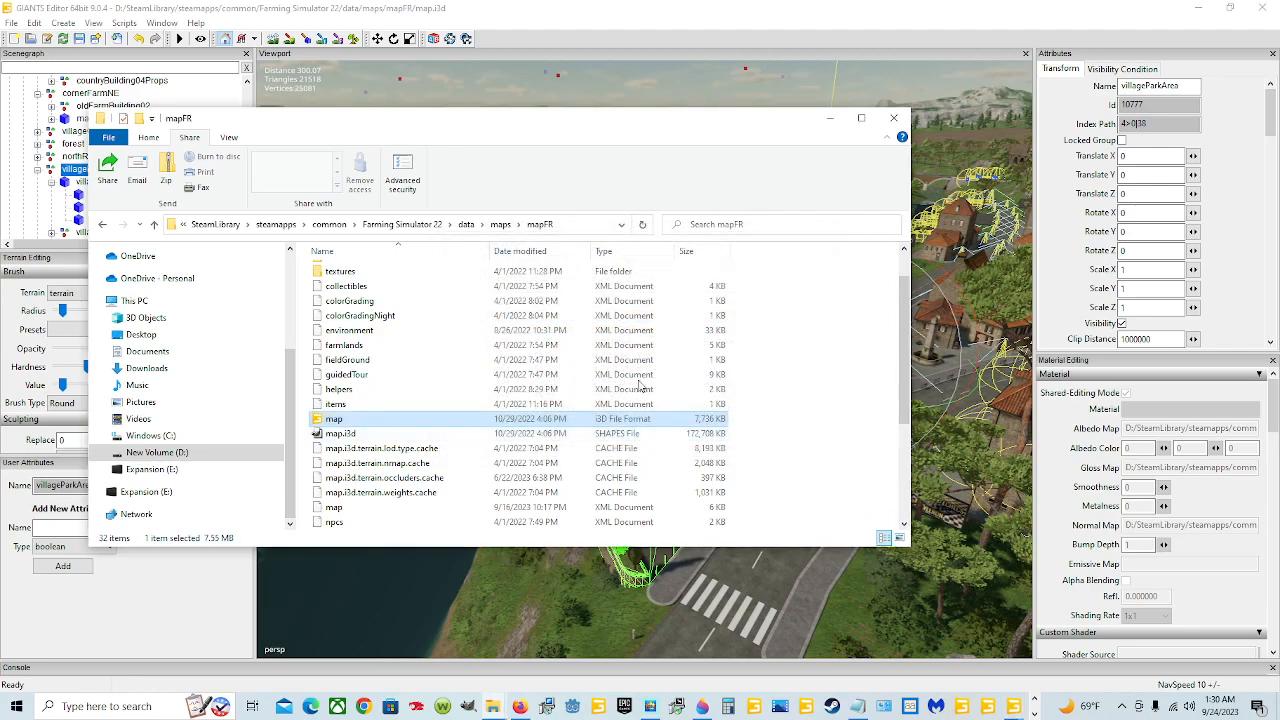
click(598, 13)
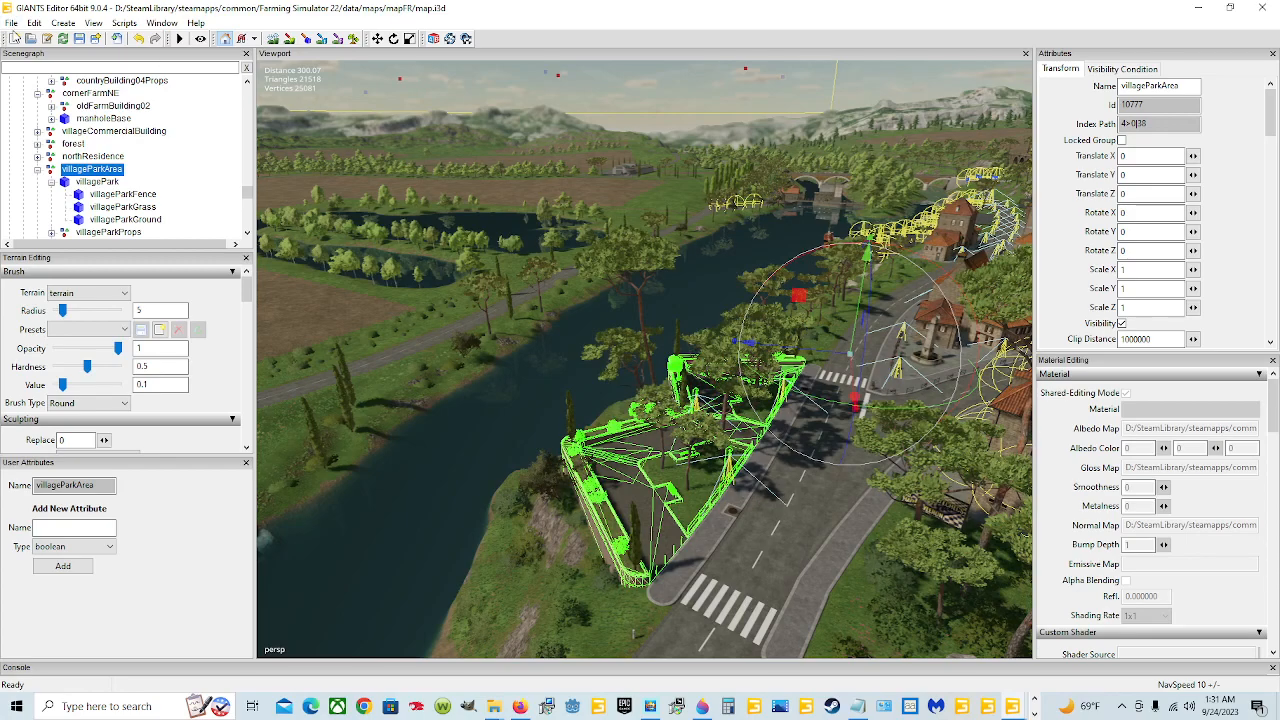
Collapse the villageParkArea group in the scenegraph and start exporting the selection with its files
click(12, 23)
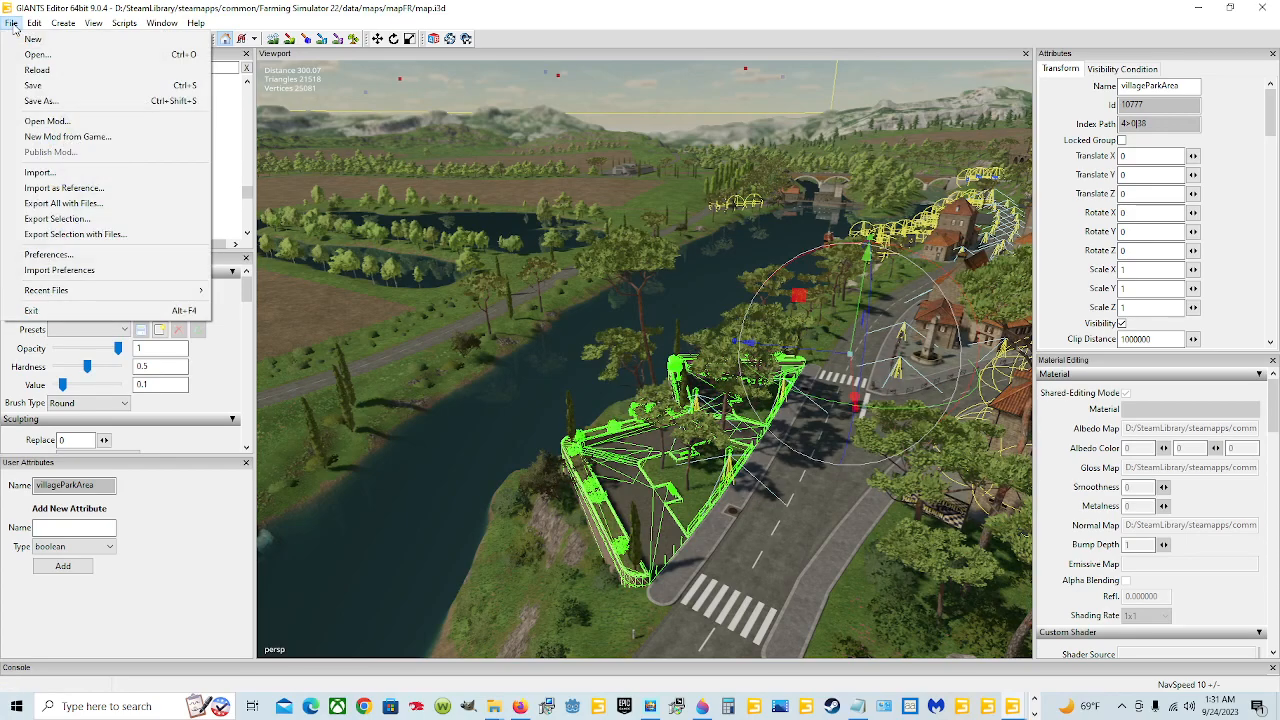
click(568, 9)
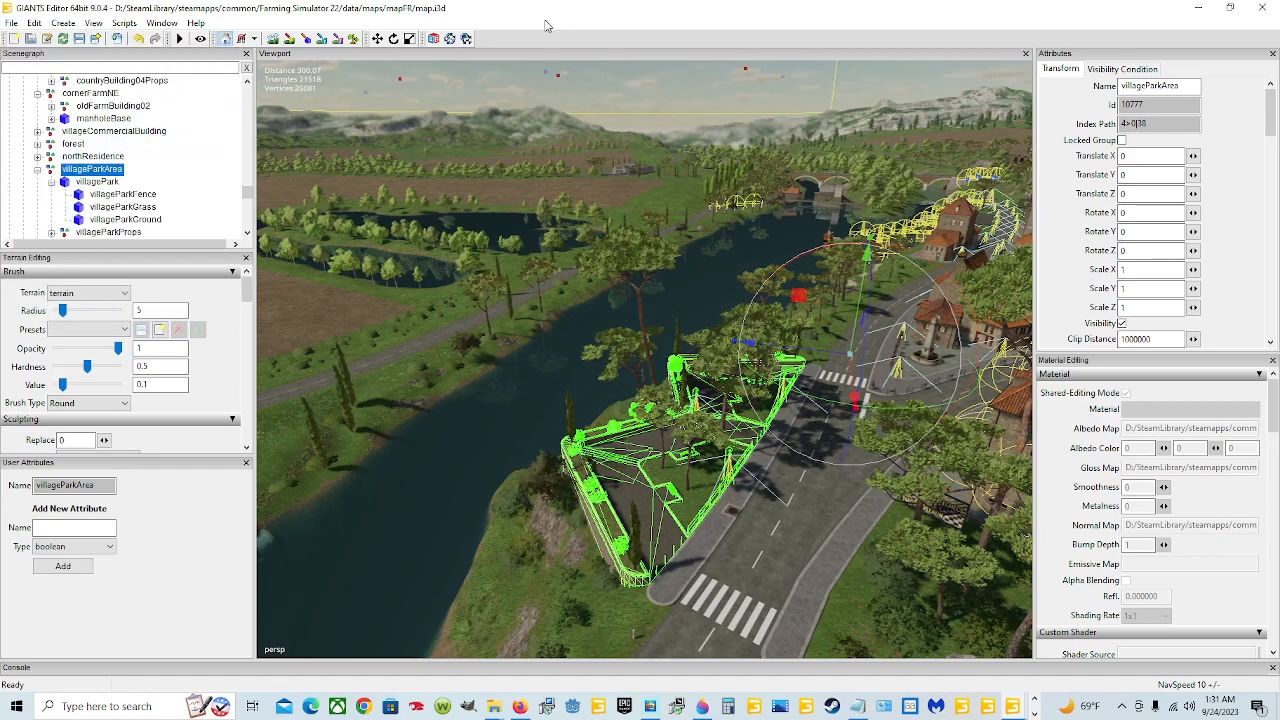
click(37, 170)
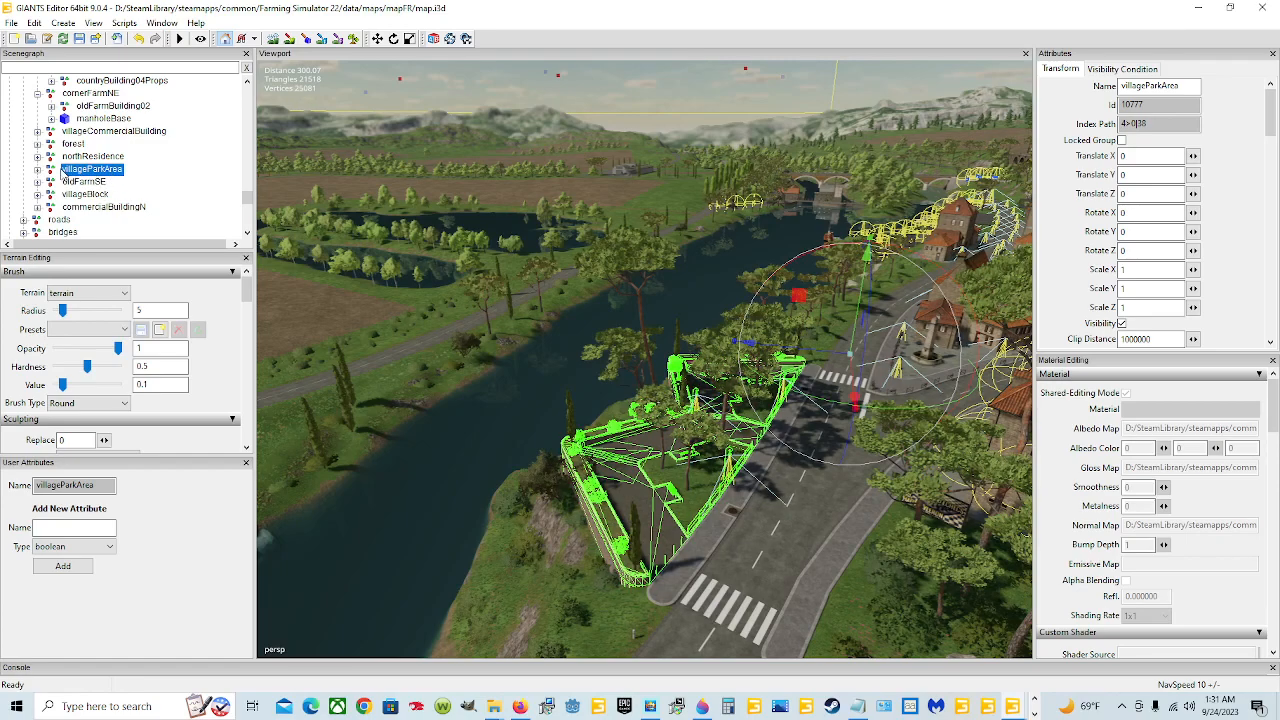
click(11, 22)
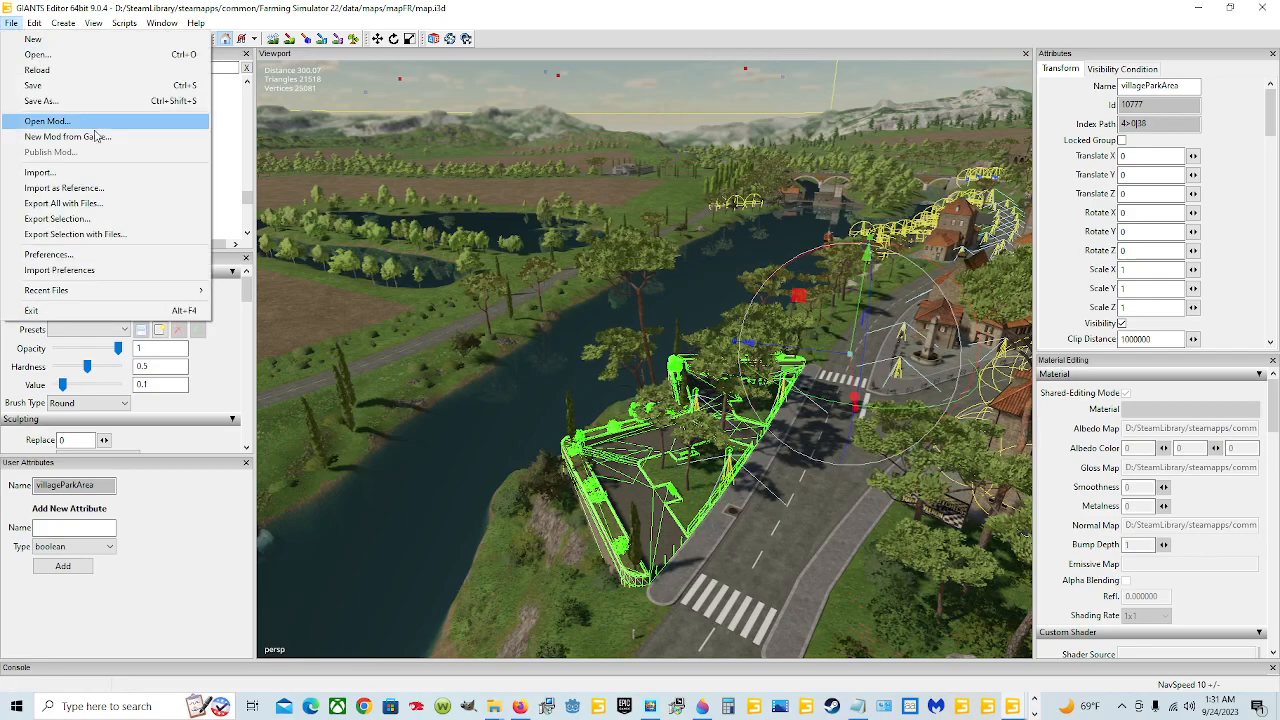
click(112, 235)
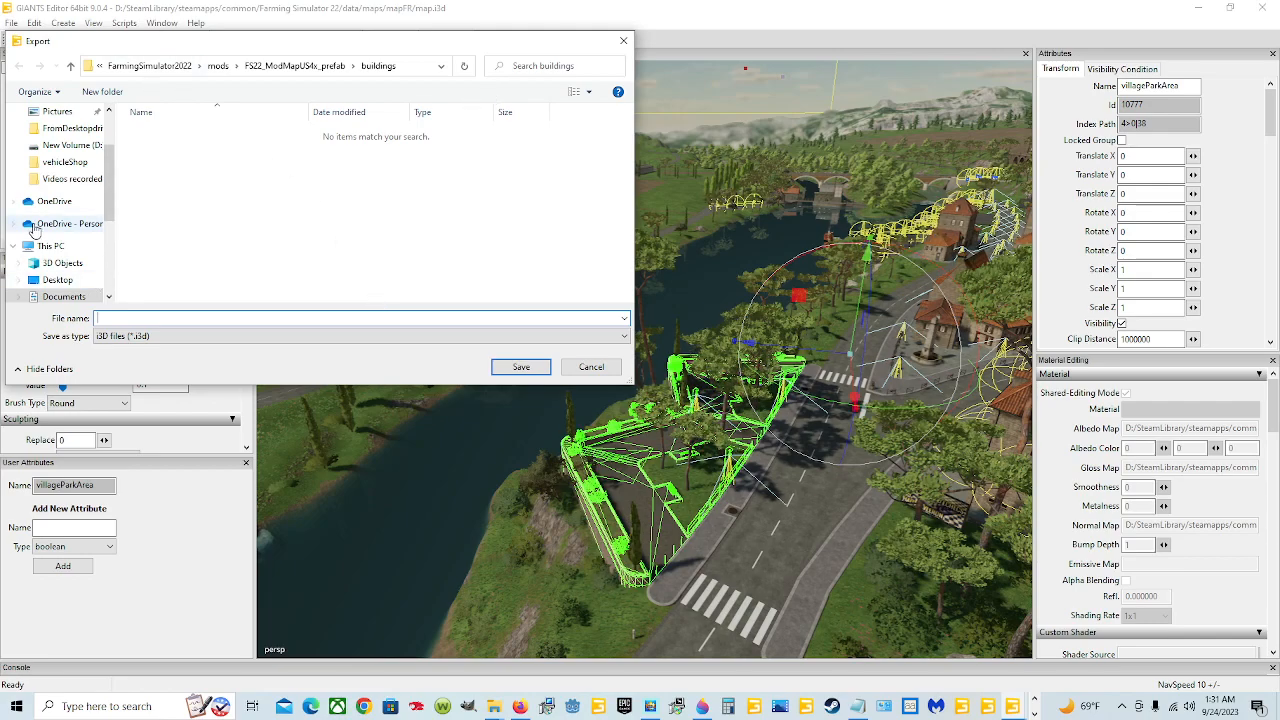
Create a folder named park inside FS22_ModMapUS4x_prefab and open it as the export destination
scroll(62, 238, up, 2)
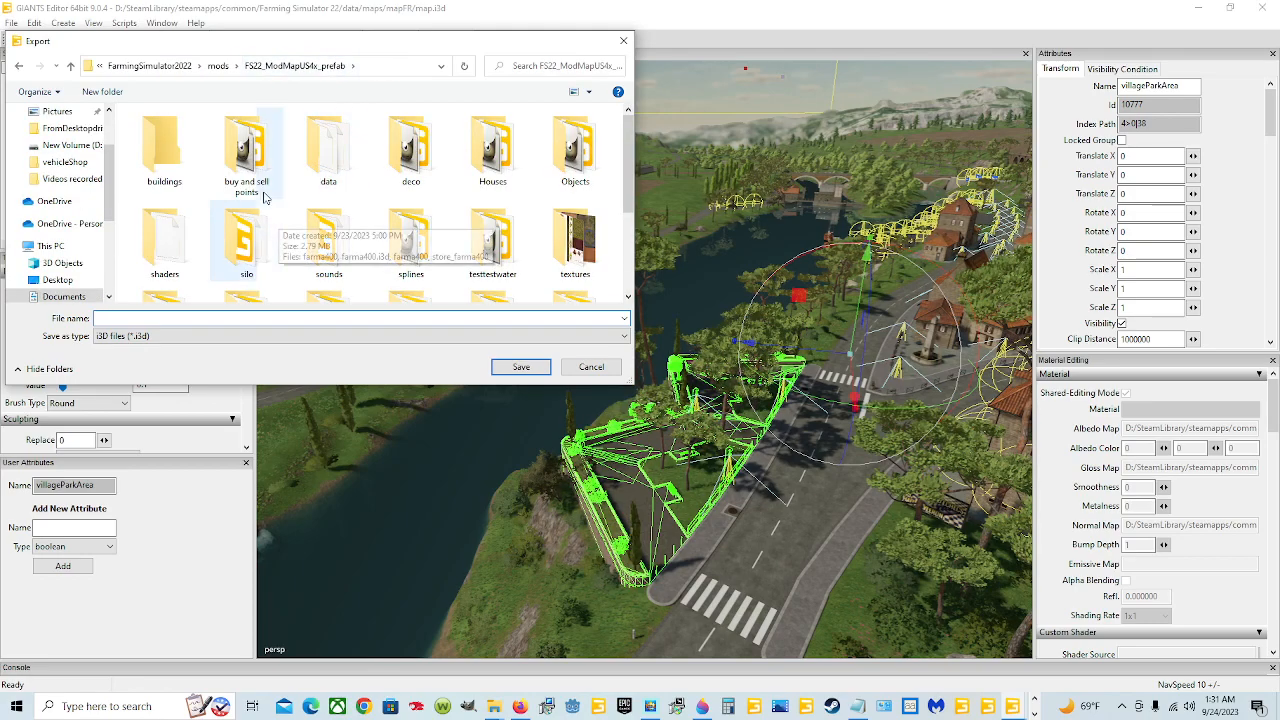
click(107, 92)
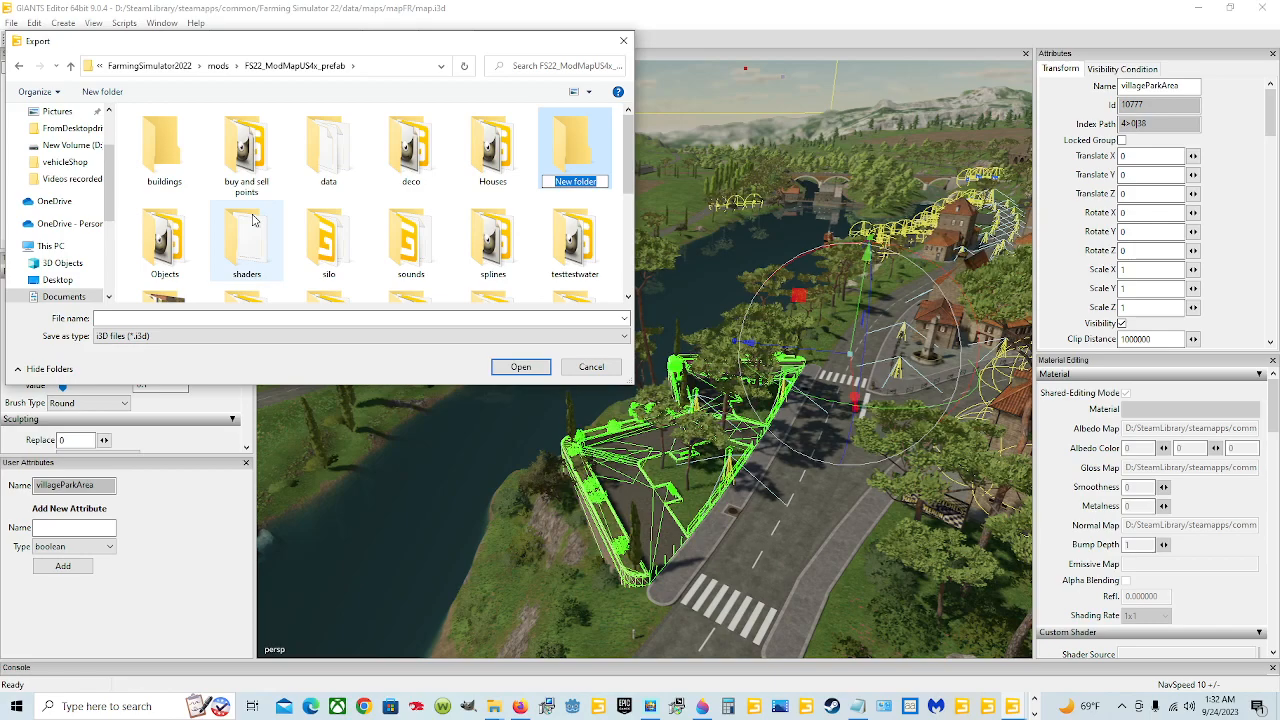
text(park)
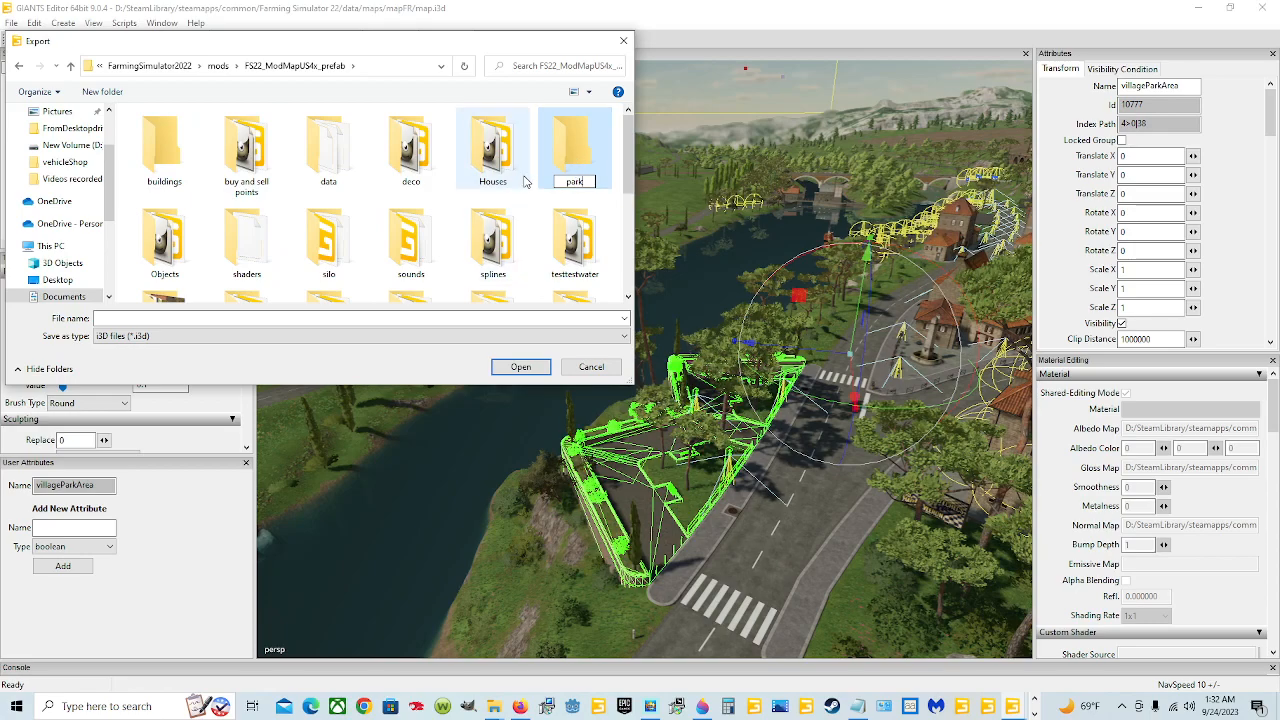
double_click(574, 152)
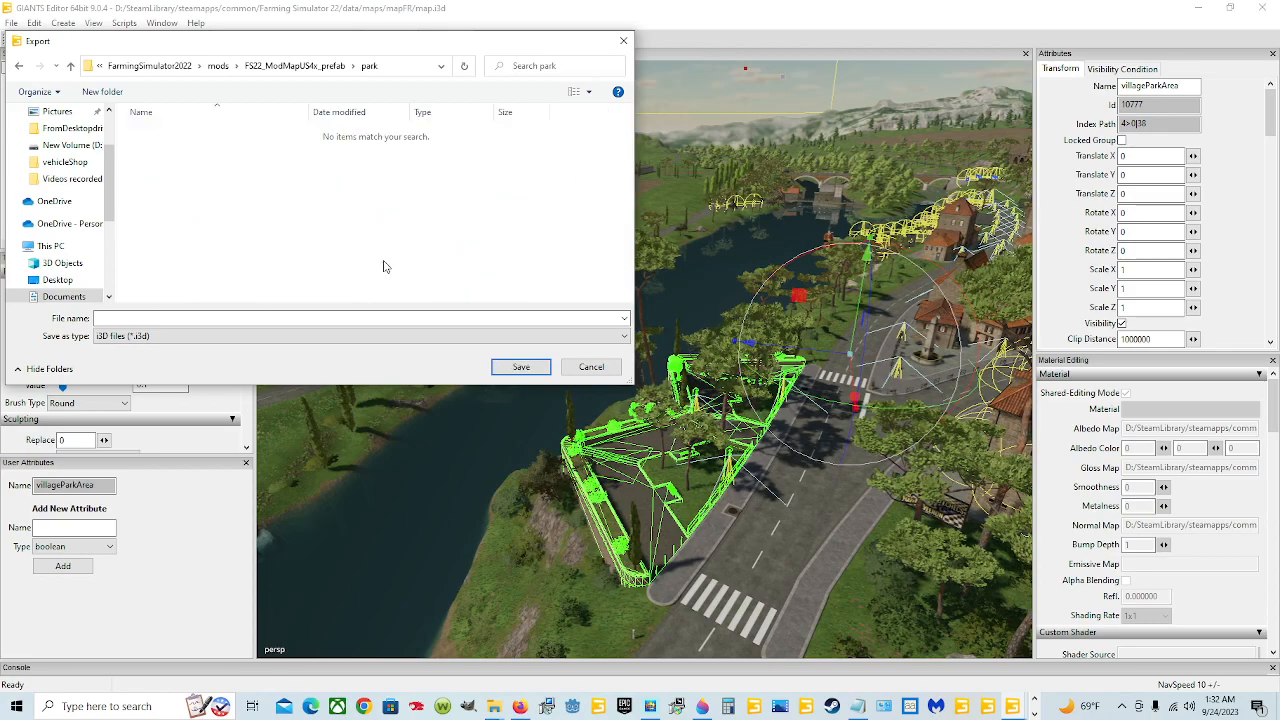
Export the selection as villageParkArea into the park folder, getting the parent directory structure and keeping game relative paths
click(352, 317)
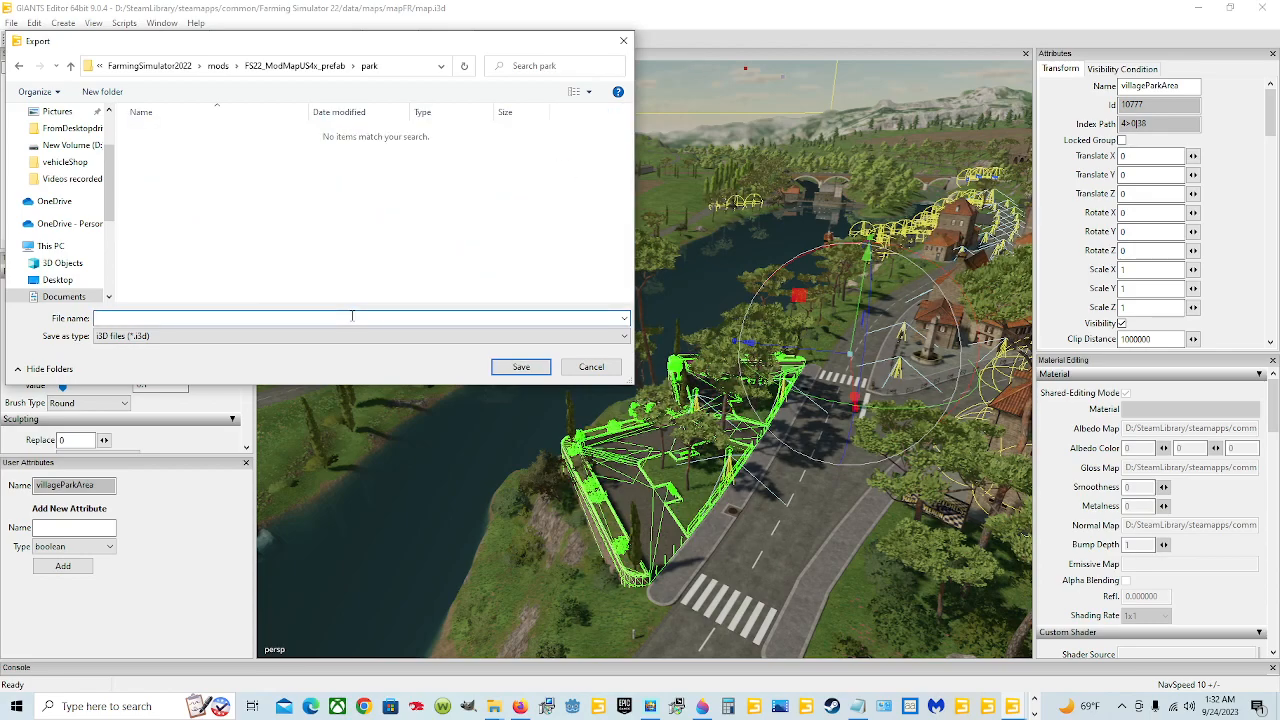
text(village)
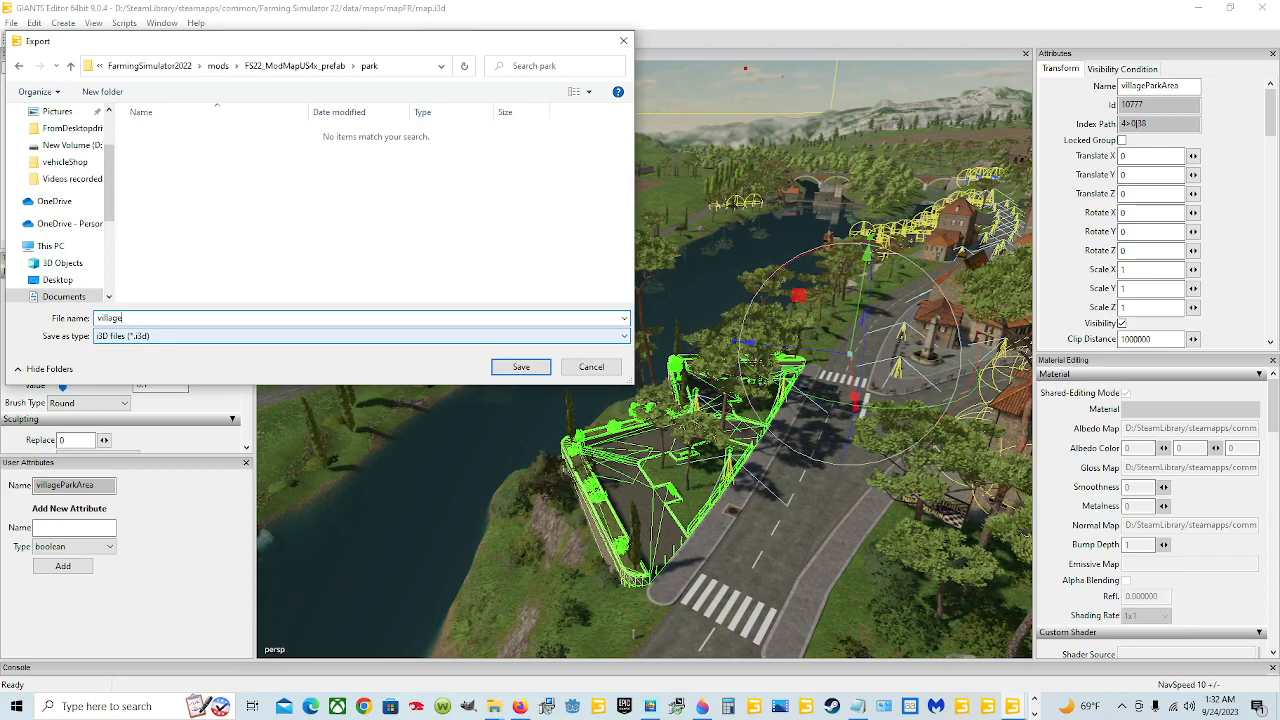
text(ParkArea)
click(521, 367)
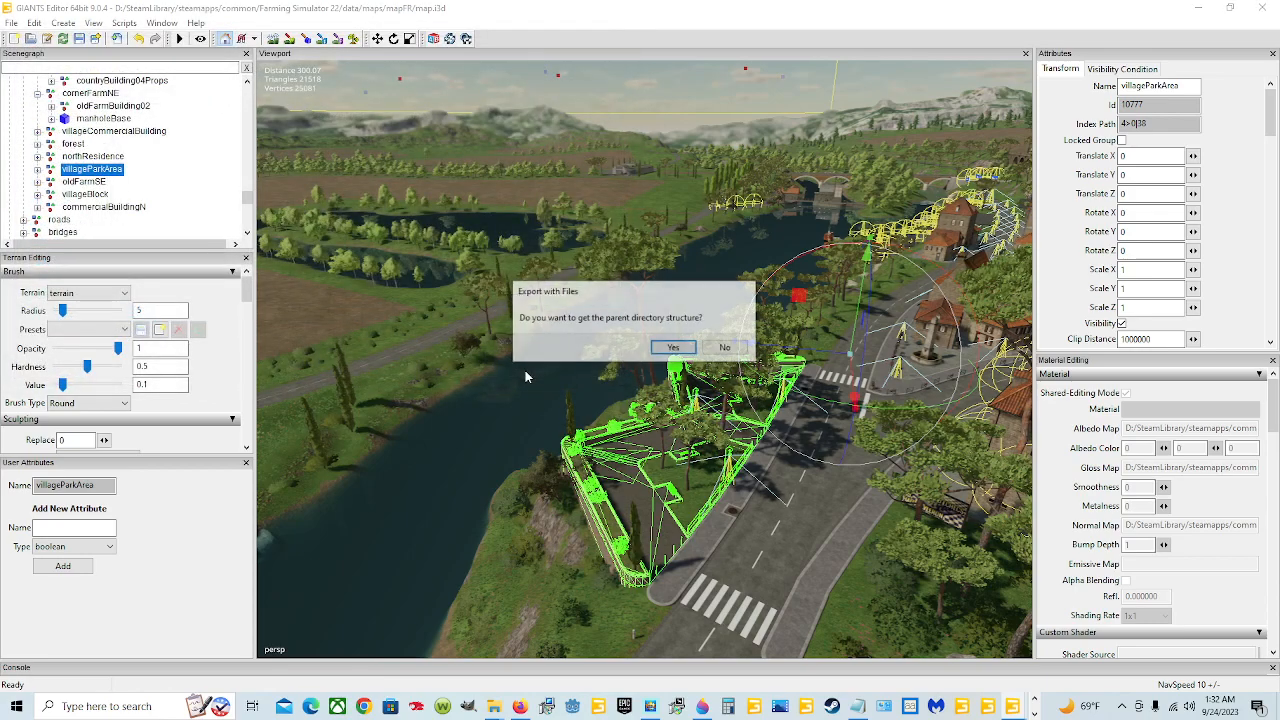
click(672, 349)
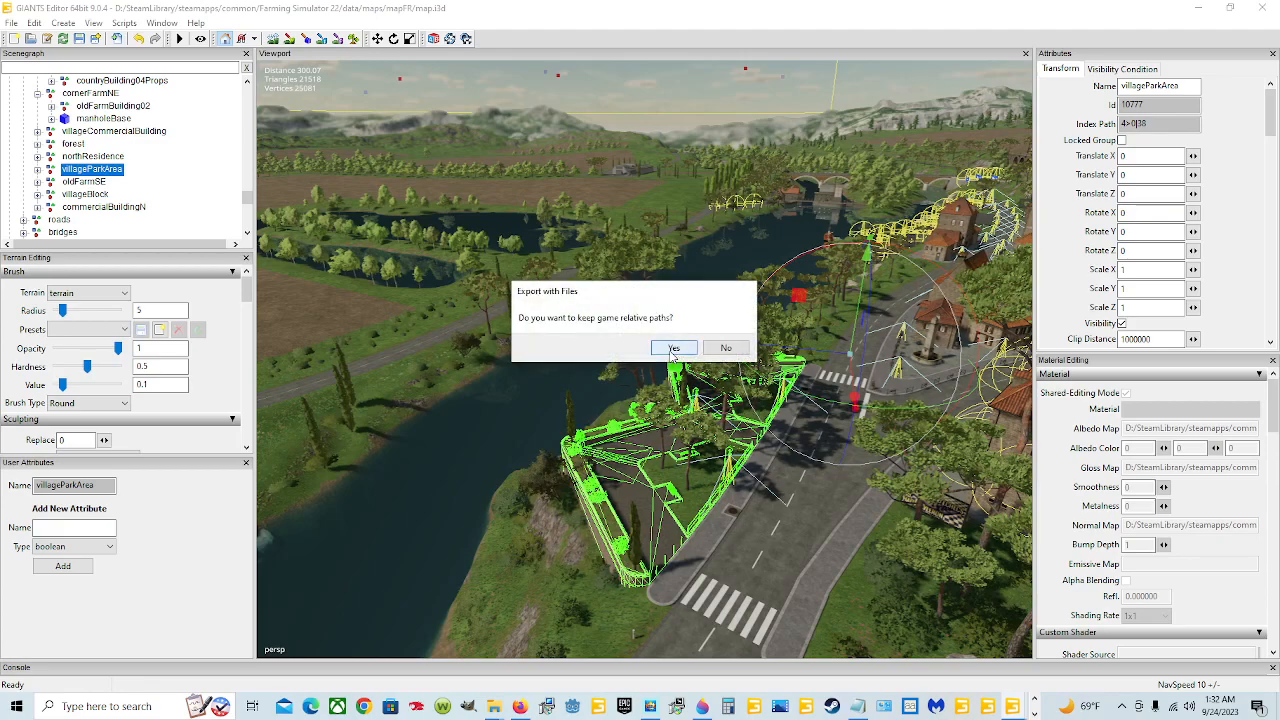
click(672, 349)
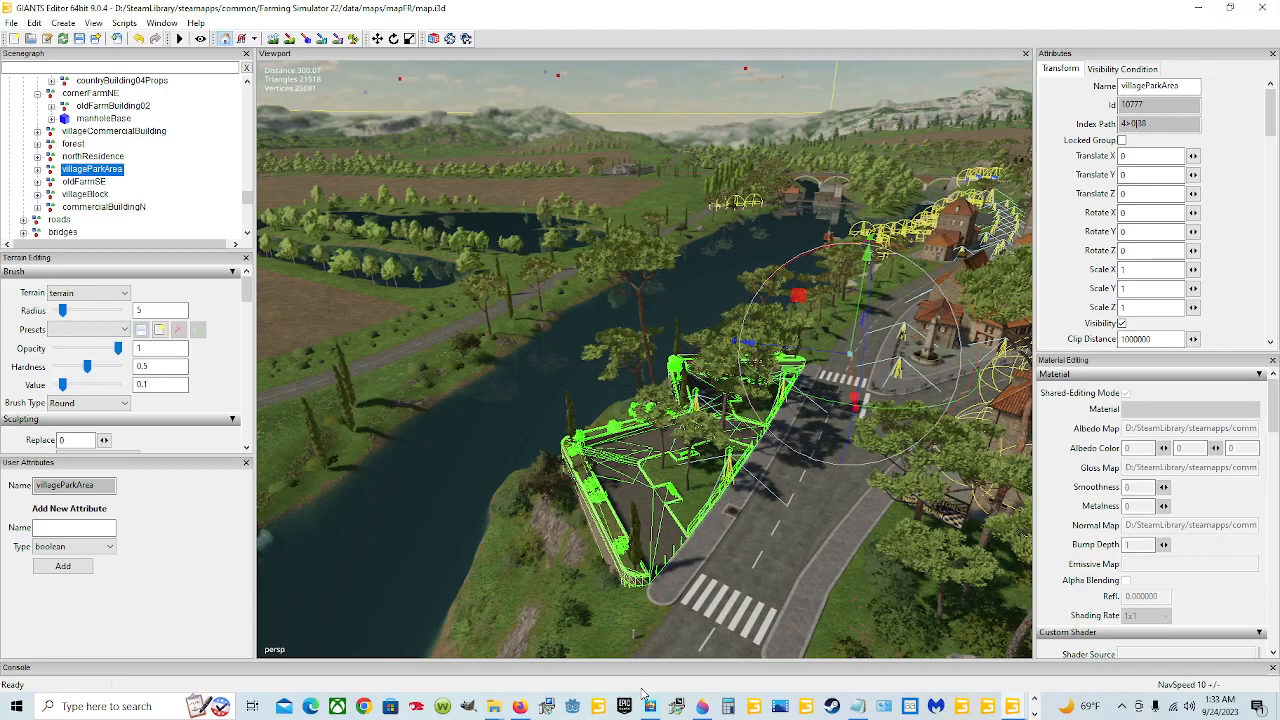
Switch to File Explorer and open the park folder under Documents/My Games/FarmingSimulator2022/mods/FS22_ModMapUS4x_prefab
mouse_move(497, 710)
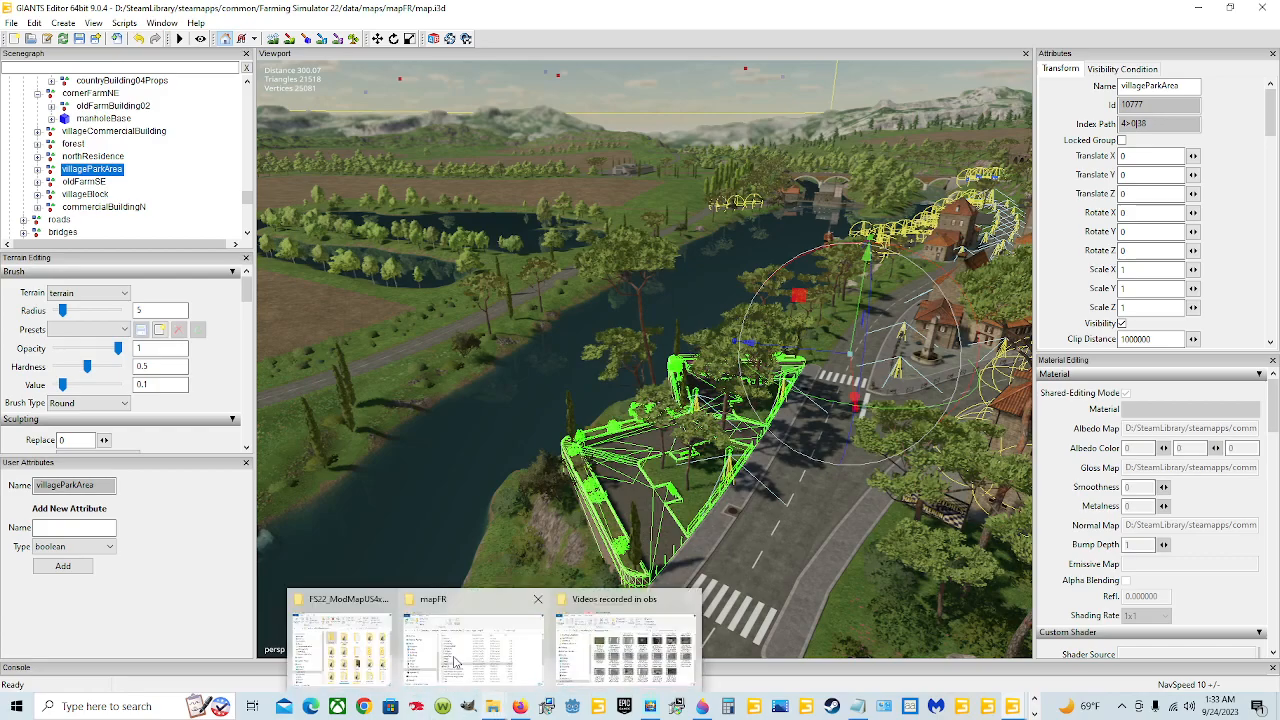
mouse_move(452, 660)
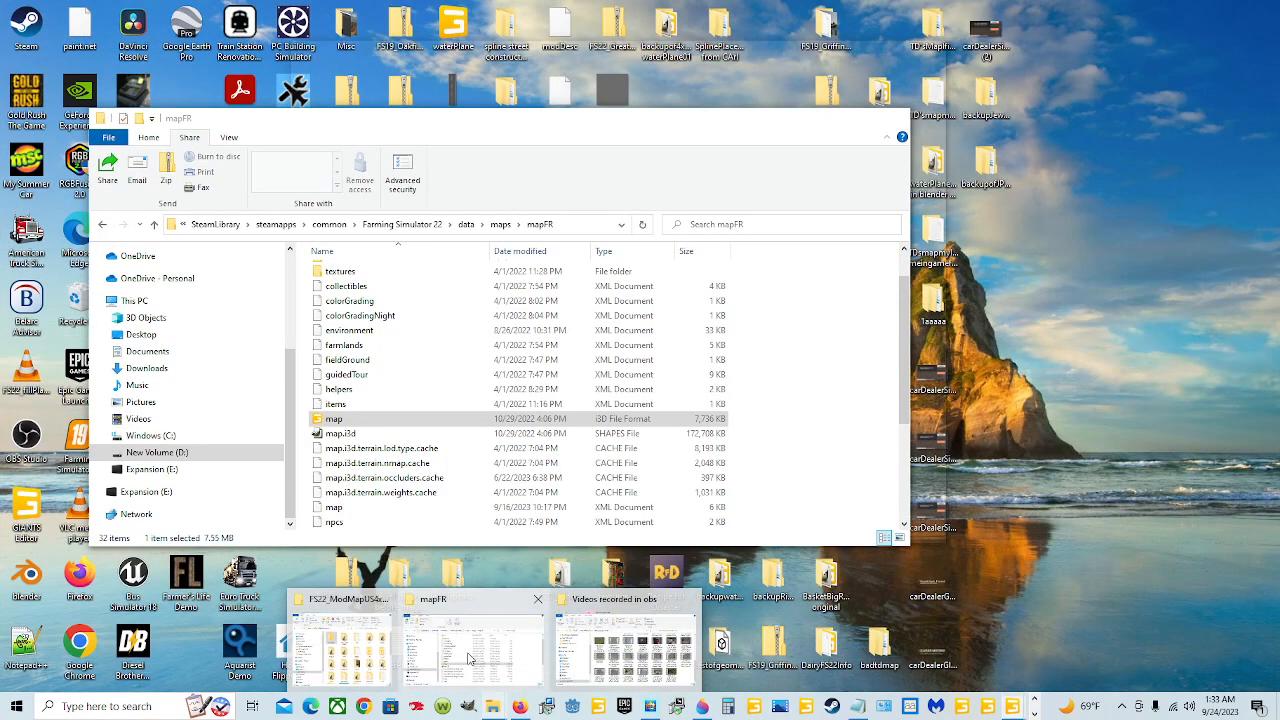
click(470, 658)
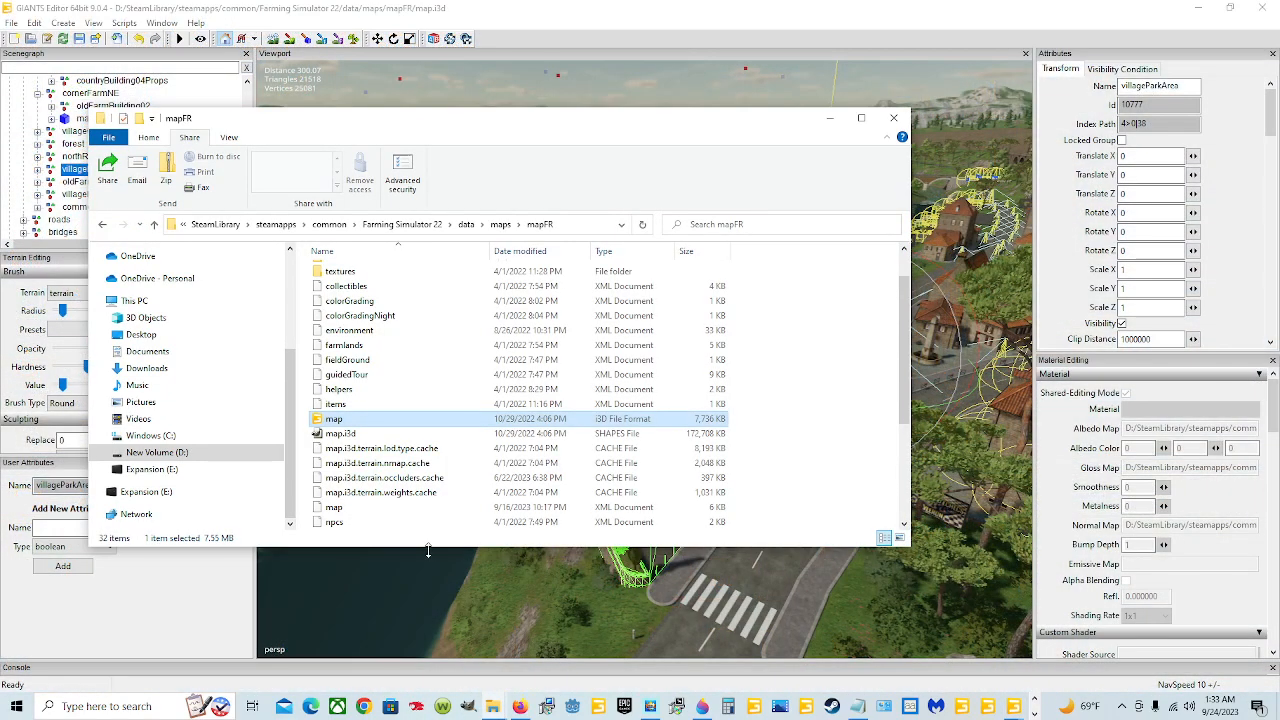
click(196, 352)
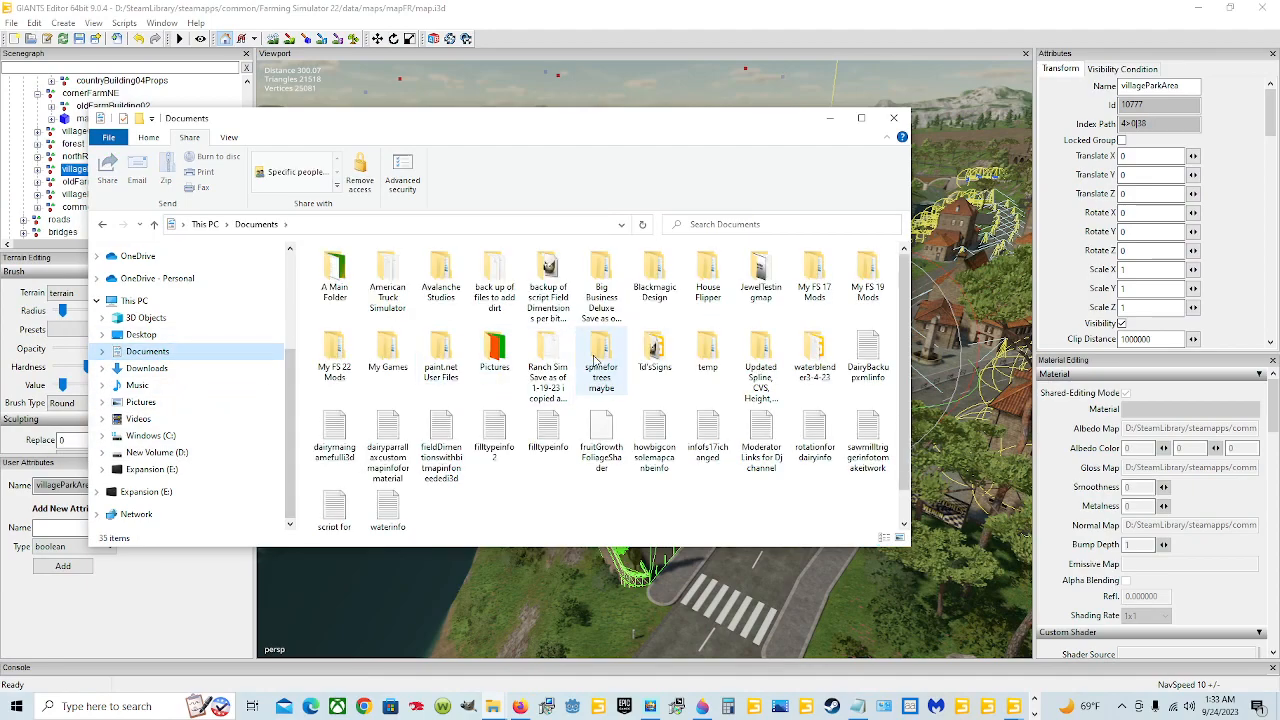
double_click(390, 360)
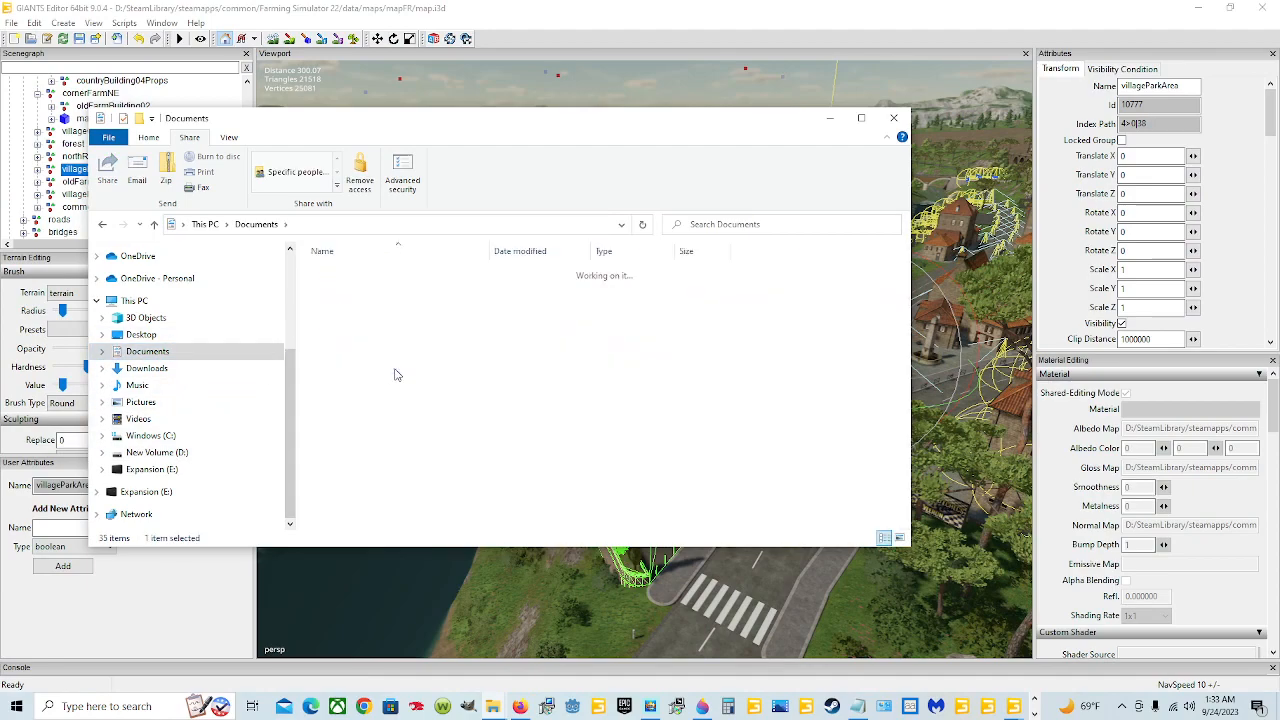
double_click(425, 301)
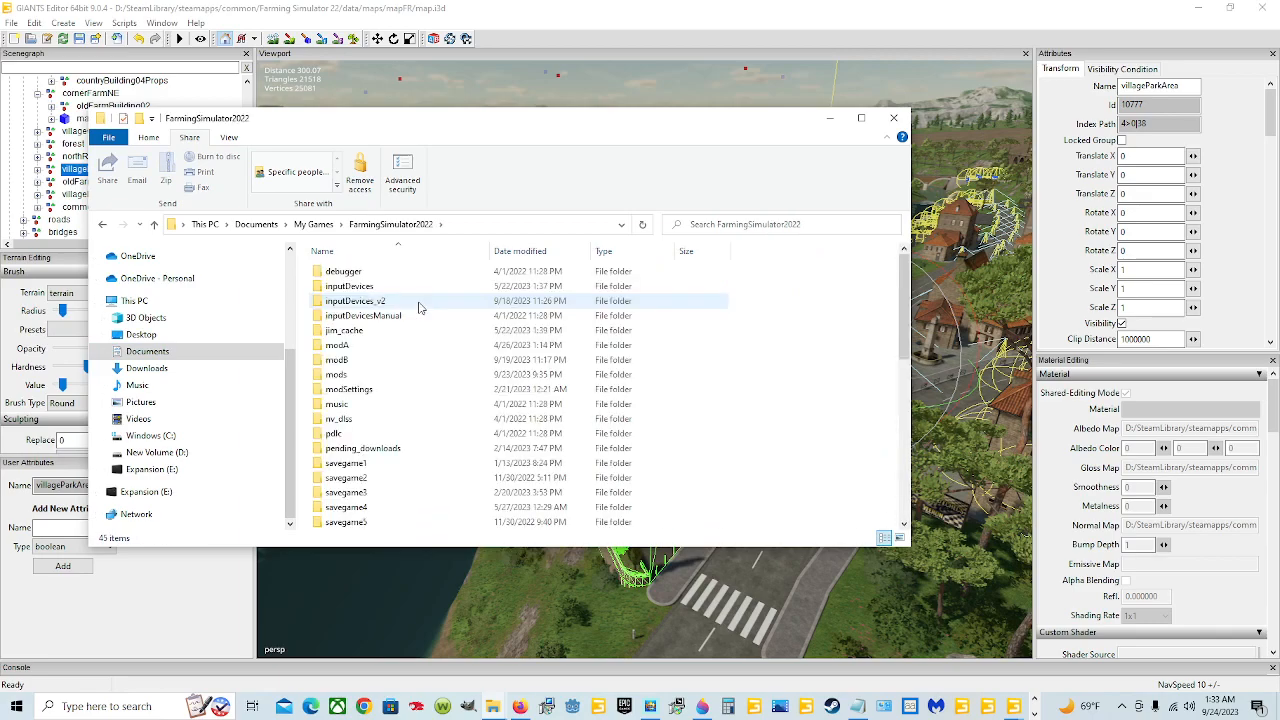
double_click(340, 374)
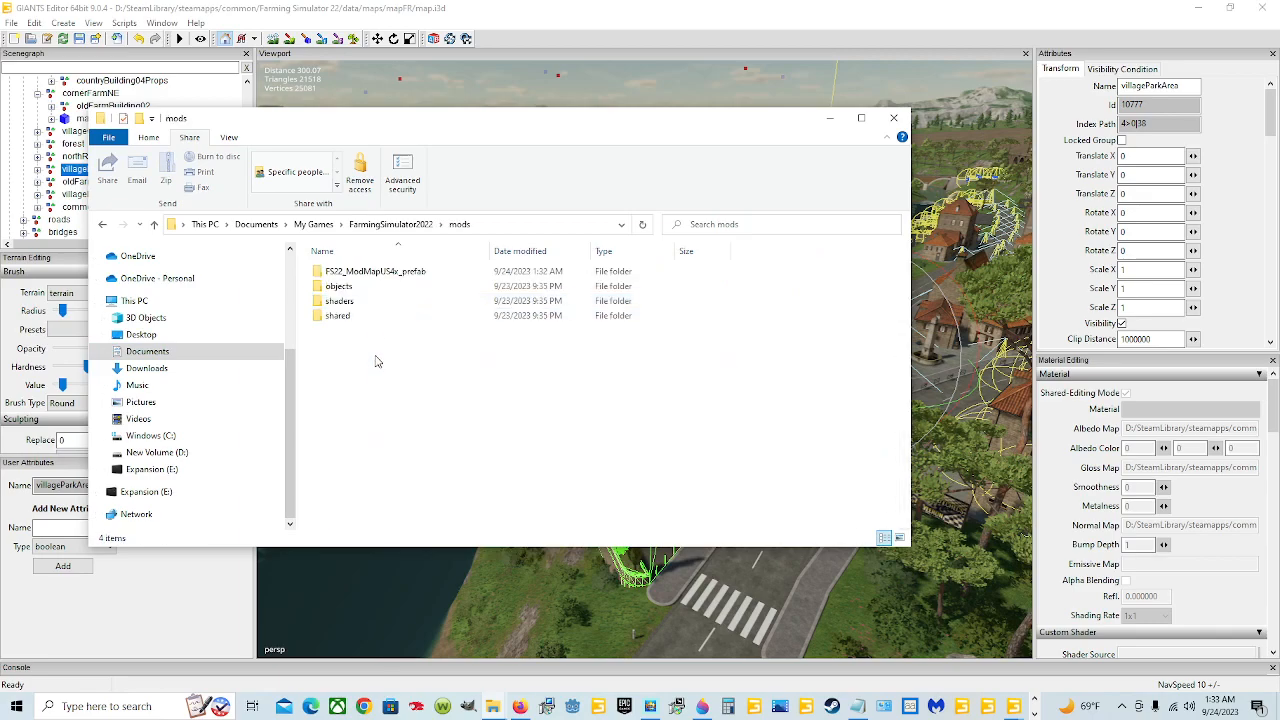
double_click(408, 273)
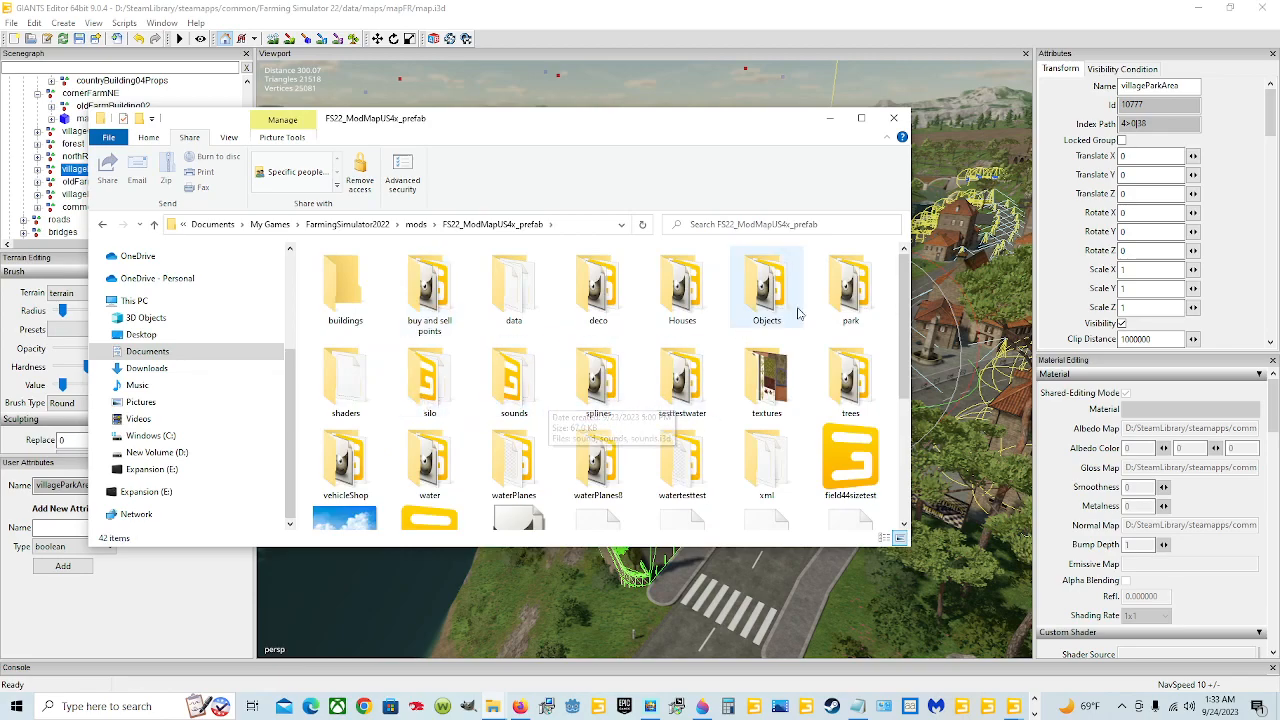
double_click(849, 287)
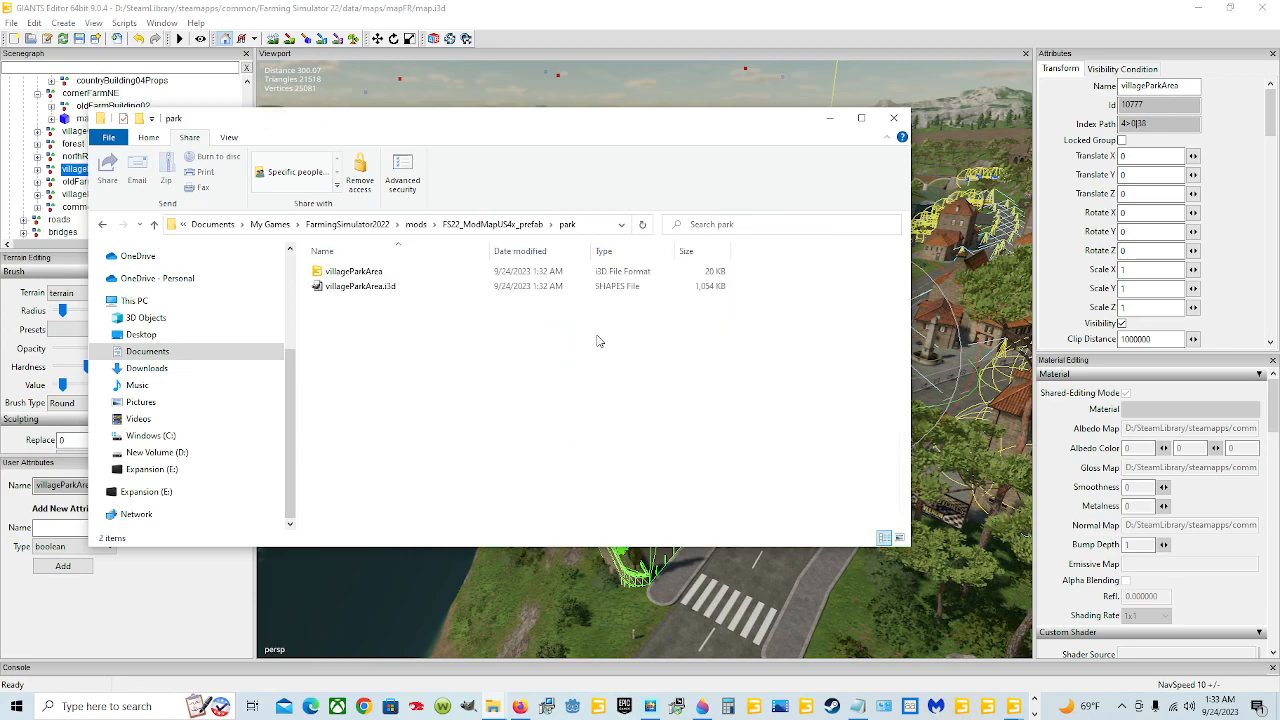
Open the exported villageParkArea i3D file in GIANTS Editor 9.0.4 and dismiss the welcome window
click(408, 278)
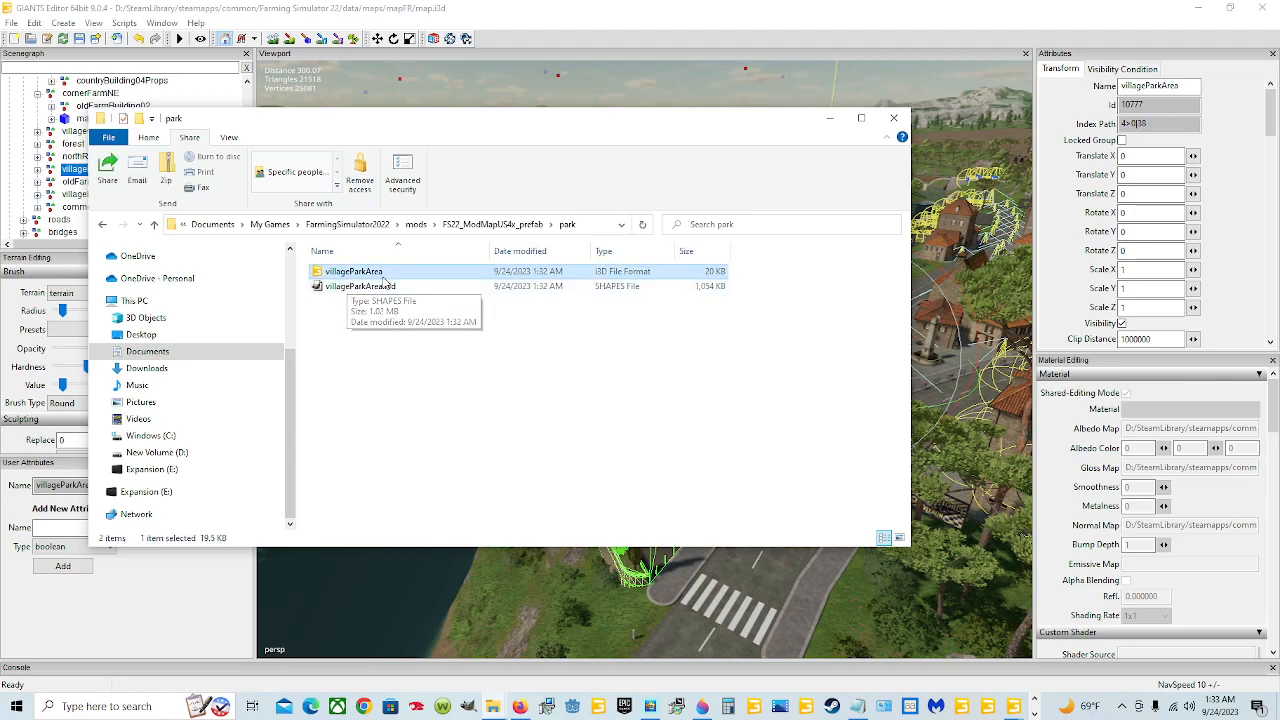
double_click(408, 275)
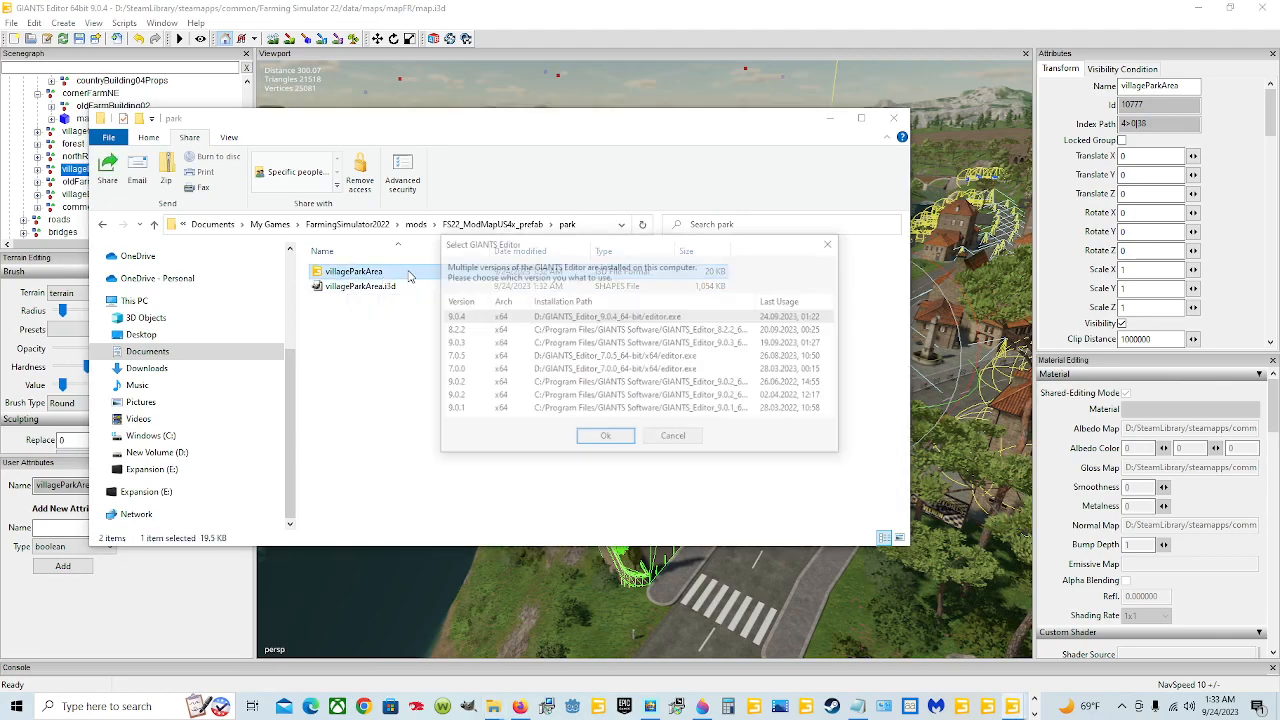
click(604, 439)
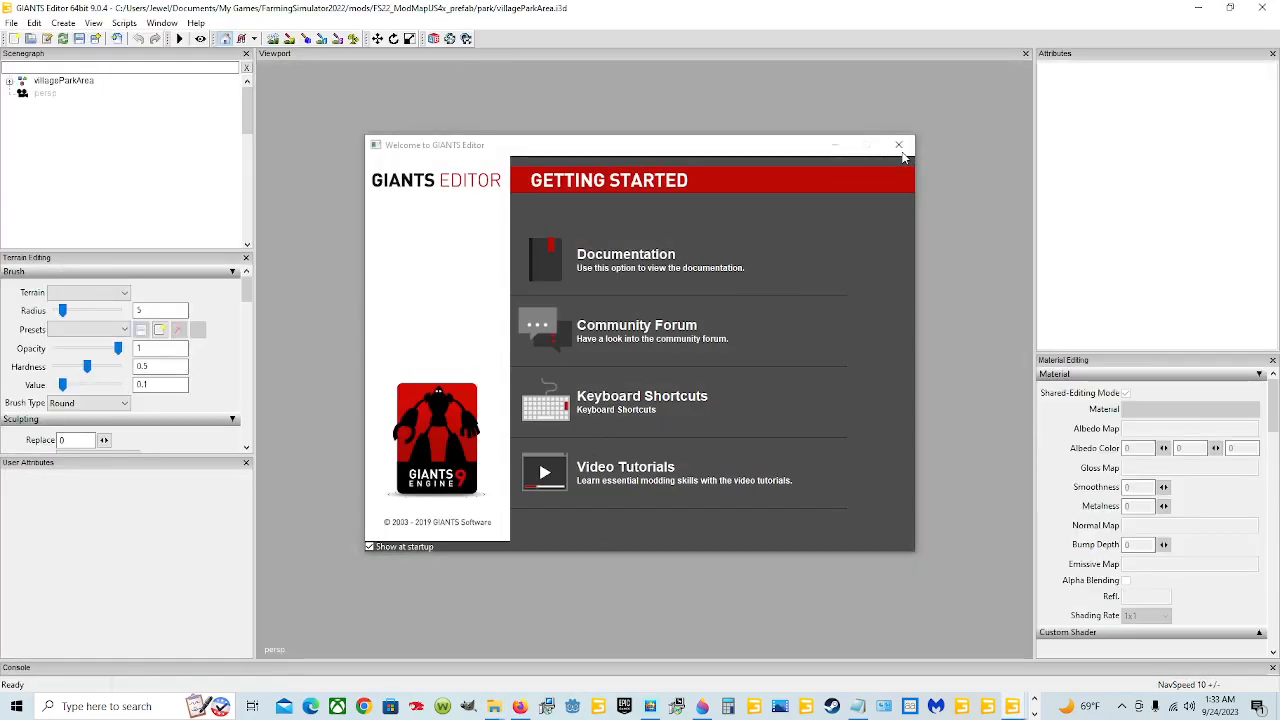
click(897, 147)
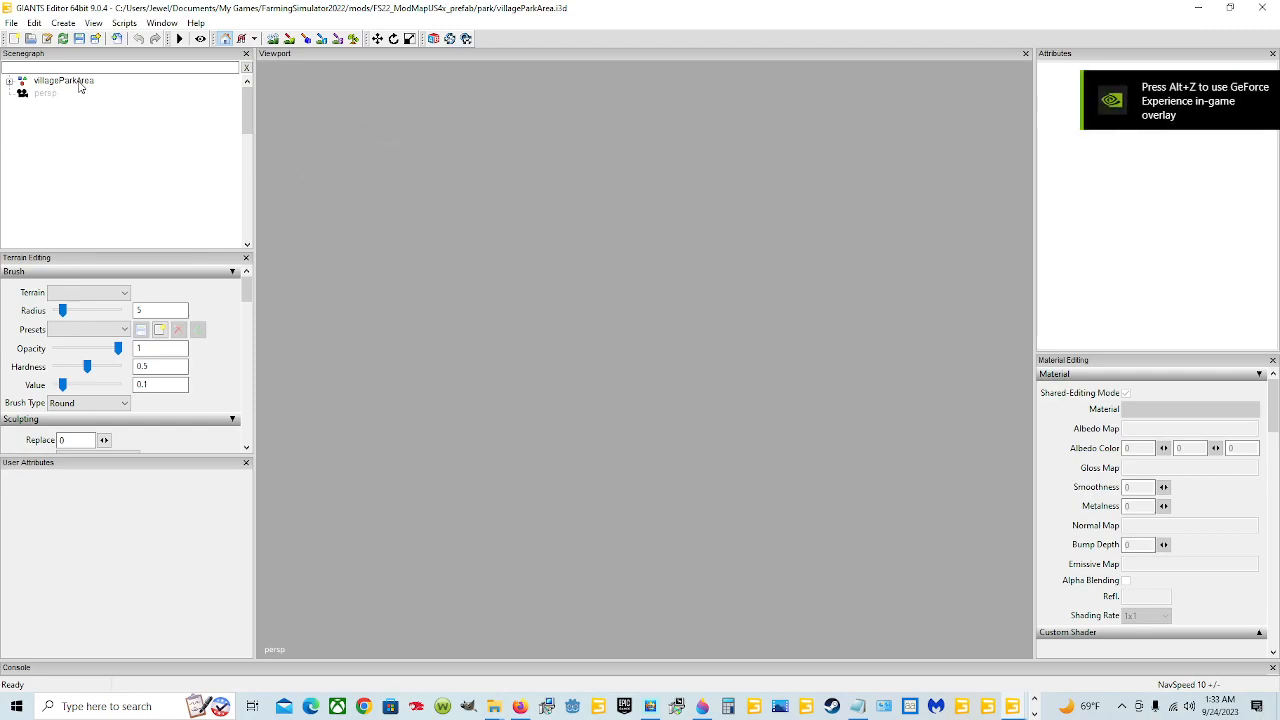
Select the villageParkArea group and examine the space around its origin for the park model
click(63, 80)
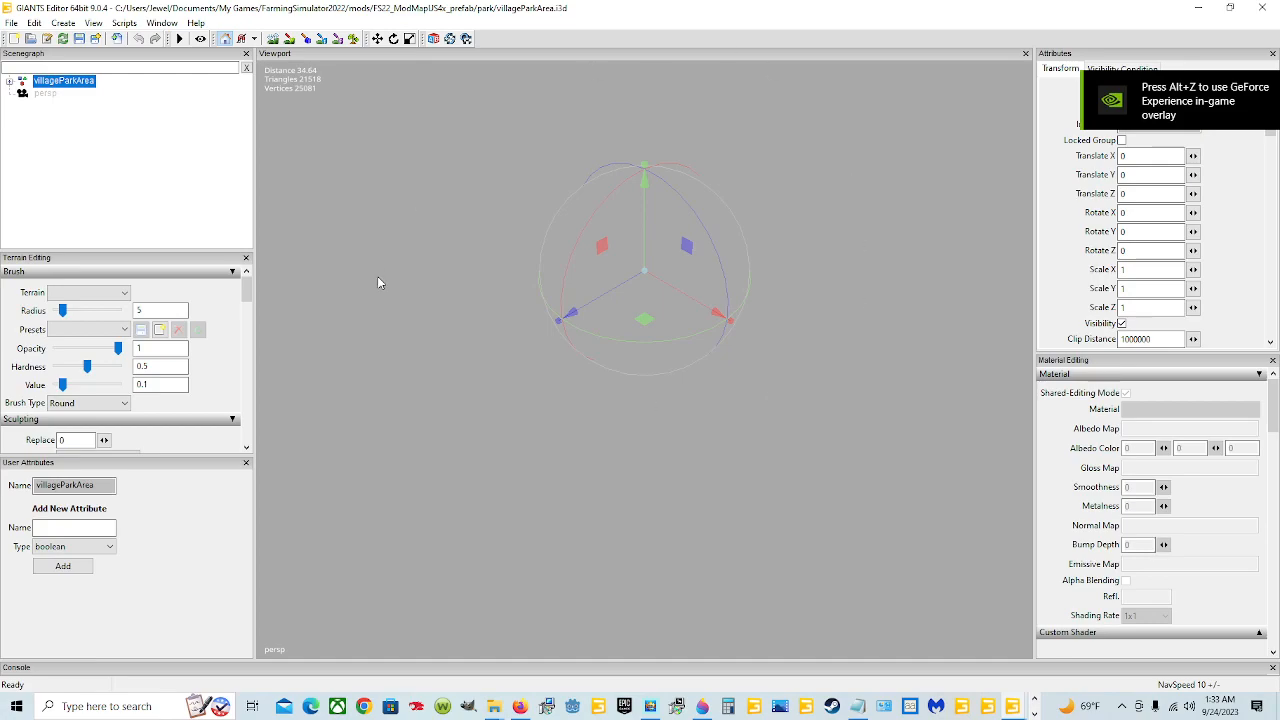
alt+drag(607, 523, 764, 369)
alt+drag(169, 386, 871, 500)
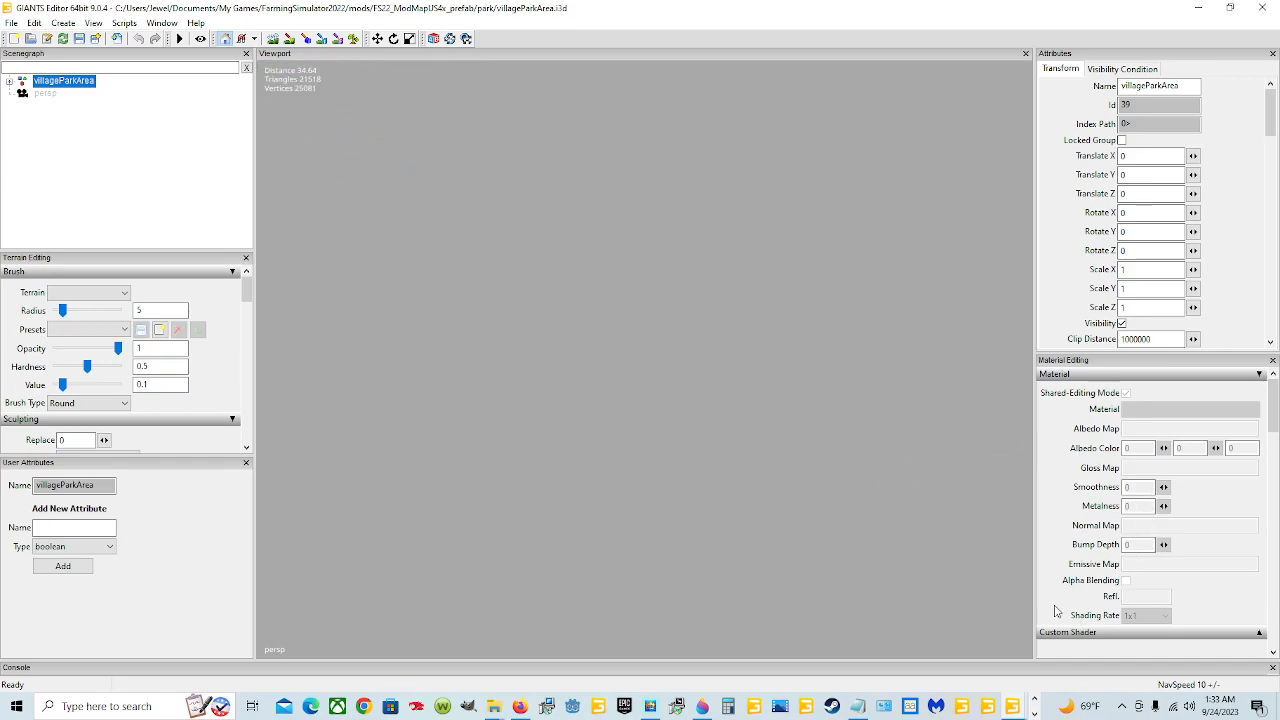
alt+drag(623, 231, 715, 436)
alt+drag(279, 268, 480, 477)
alt+drag(743, 553, 877, 514)
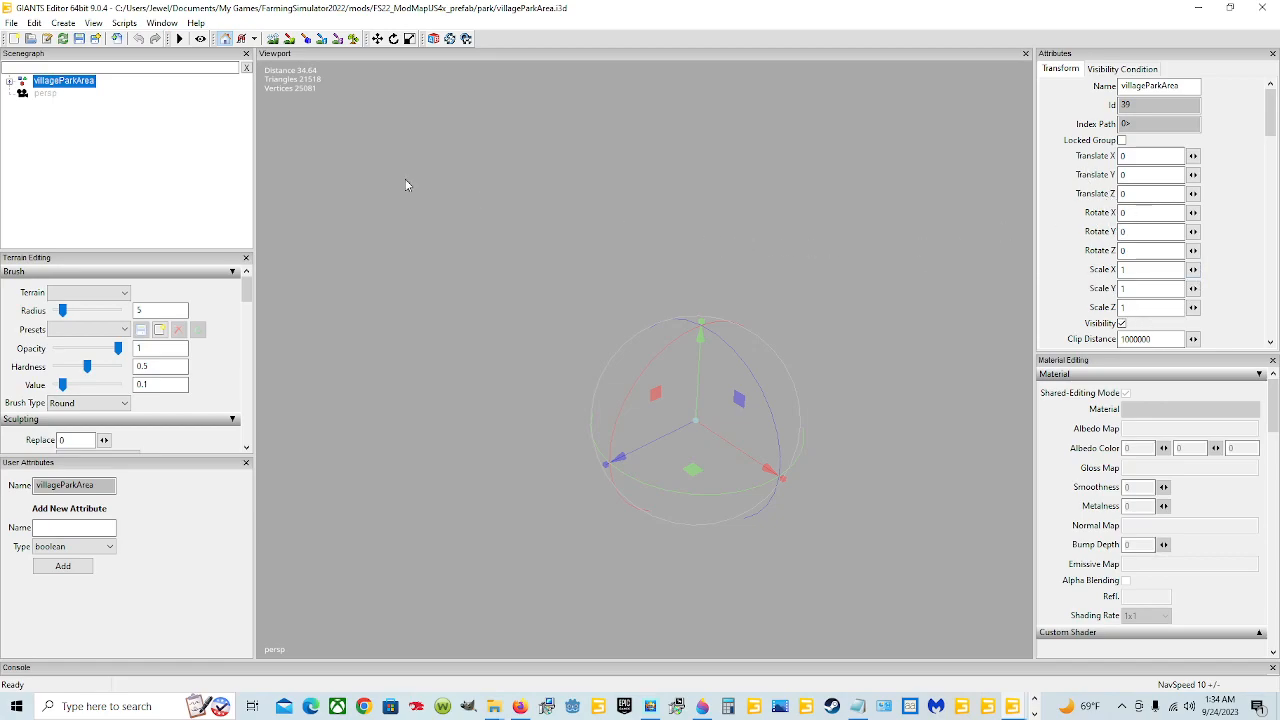
Expand villageParkArea and set the villagePark object's Translate X, Y and Z to 0
click(9, 82)
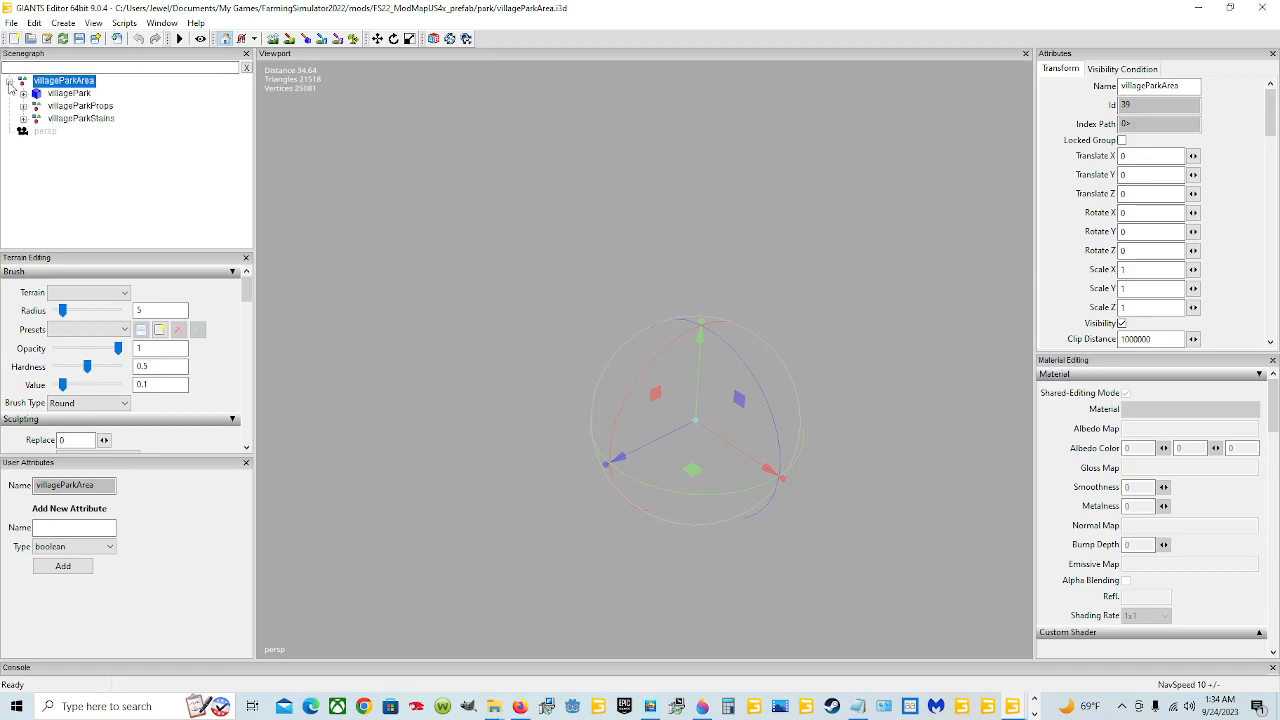
click(66, 93)
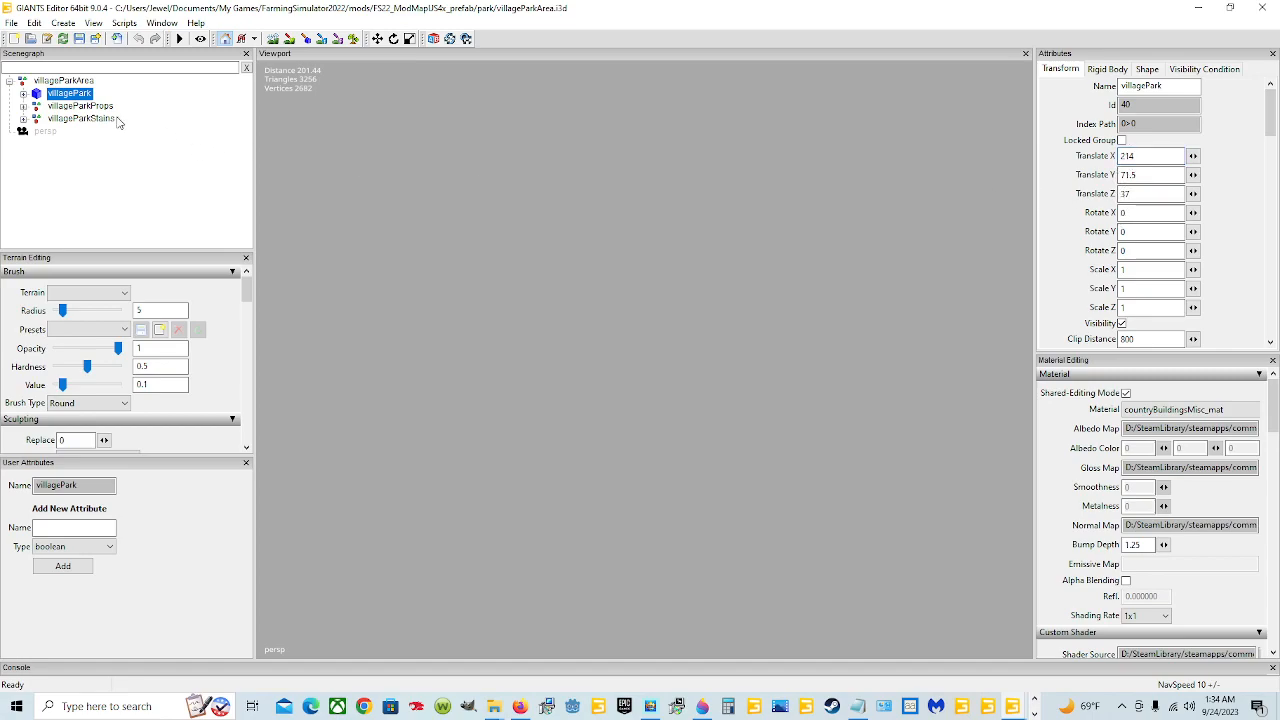
drag(1135, 156, 1098, 163)
text(0)
key(Tab)
text(0)
key(Tab)
text(0)
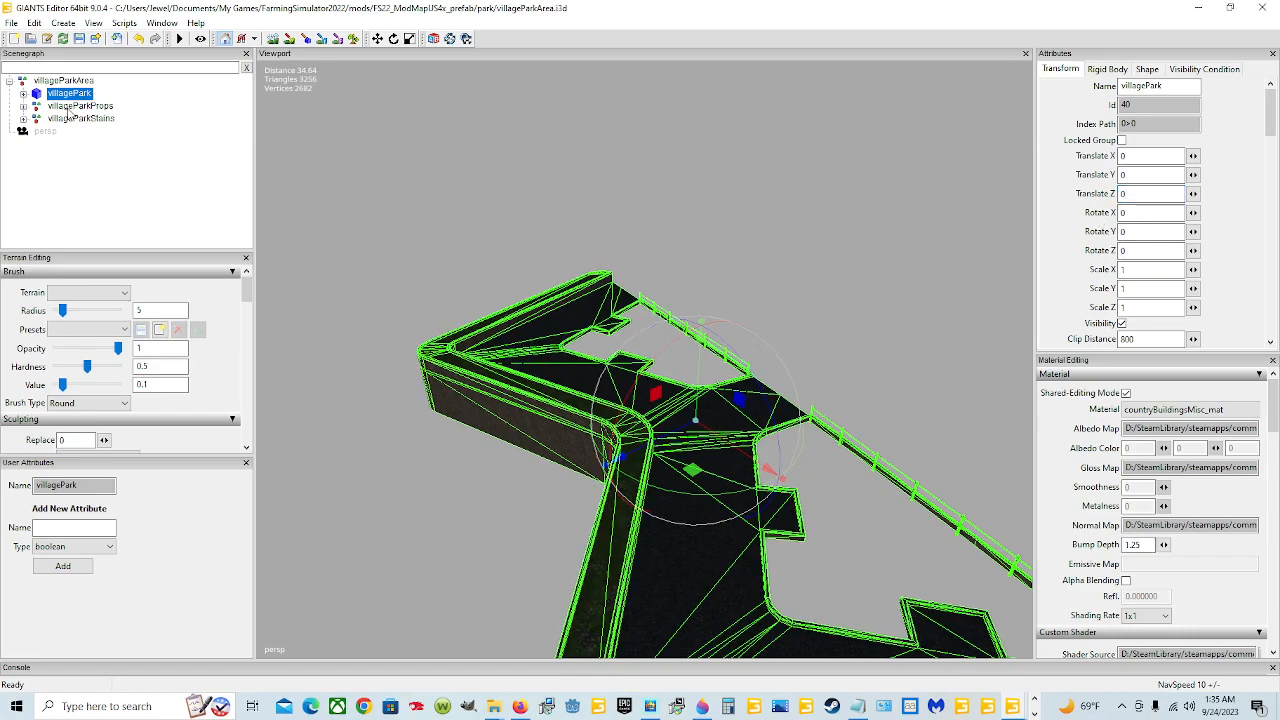
Set the villageParkProps group's translation to X -214, Y -71.5 and Z -37
click(72, 106)
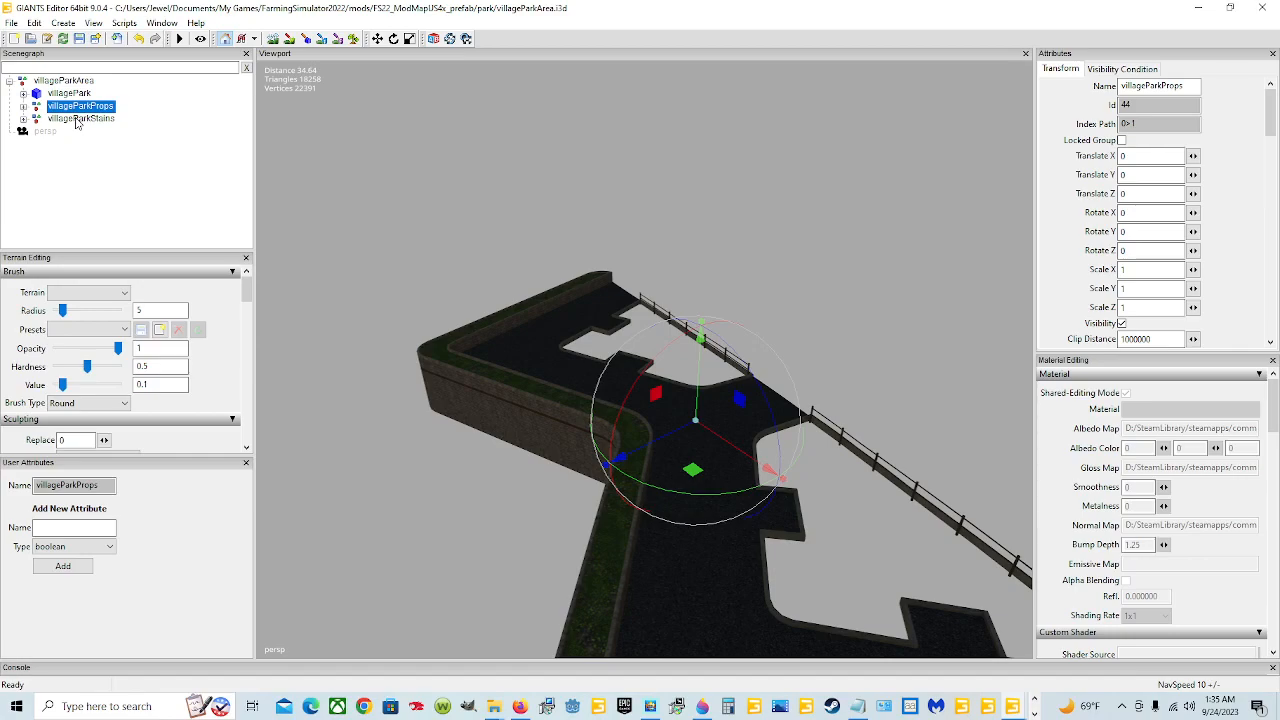
click(1123, 157)
text(214 71.5 37)
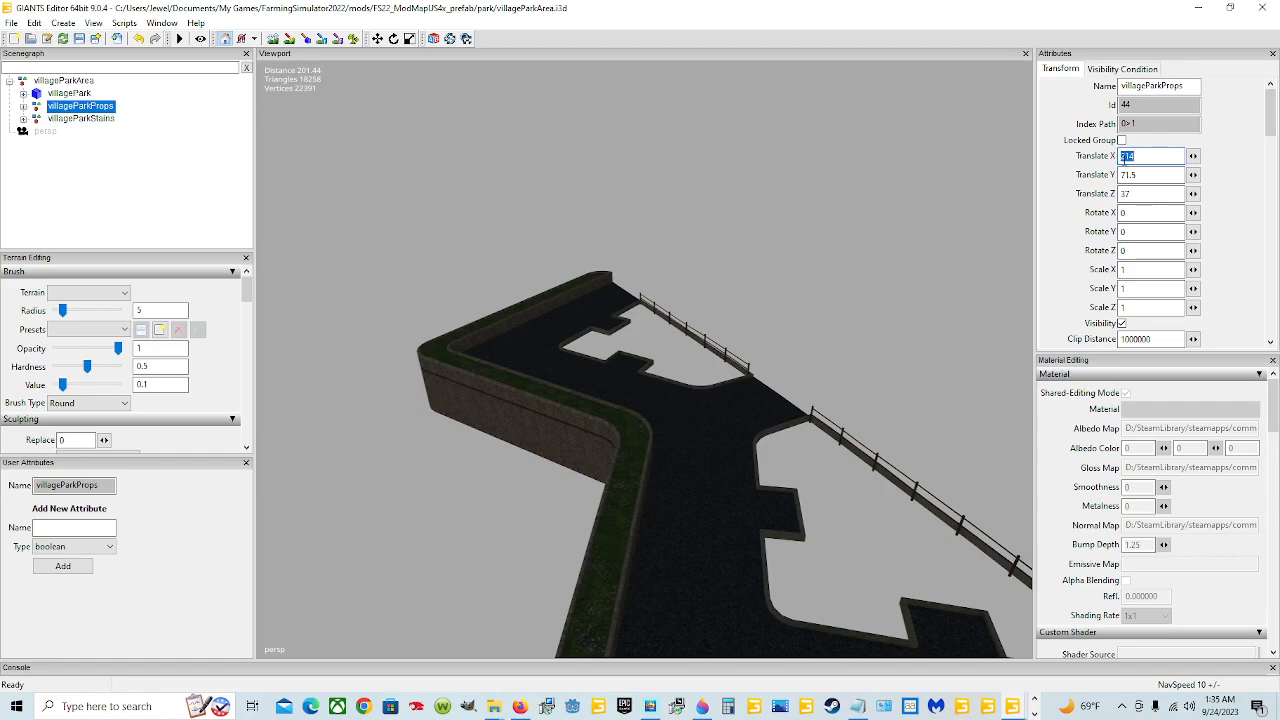
click(1123, 156)
text(-)
text(-)
click(1122, 193)
text(-)
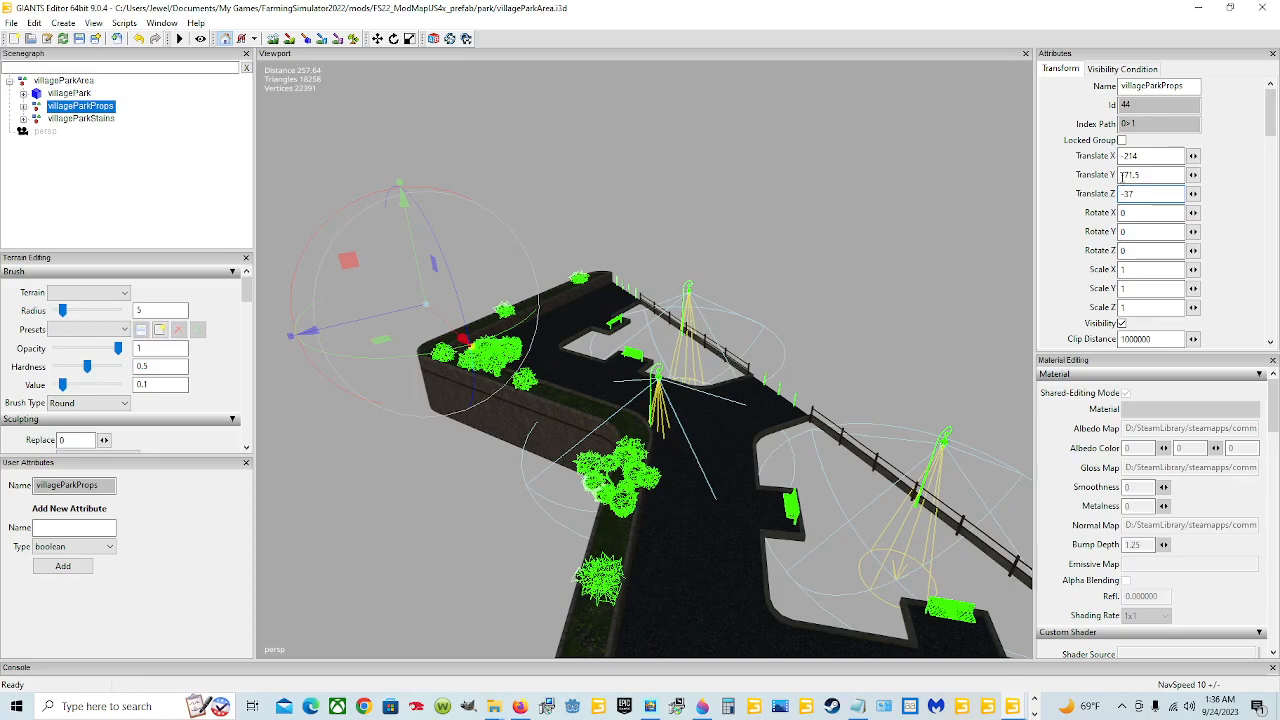
click(1127, 175)
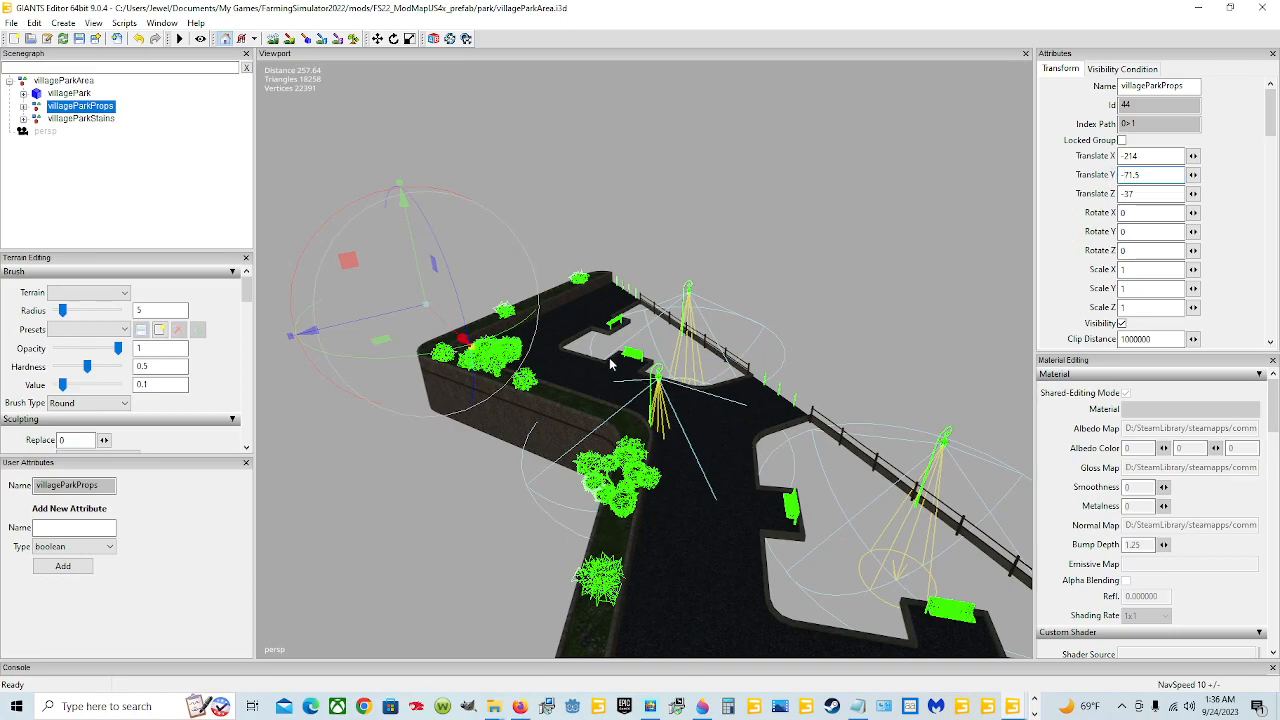
Set the villageParkStains group's translation to X -214, Y -71.5 and Z -37
click(82, 119)
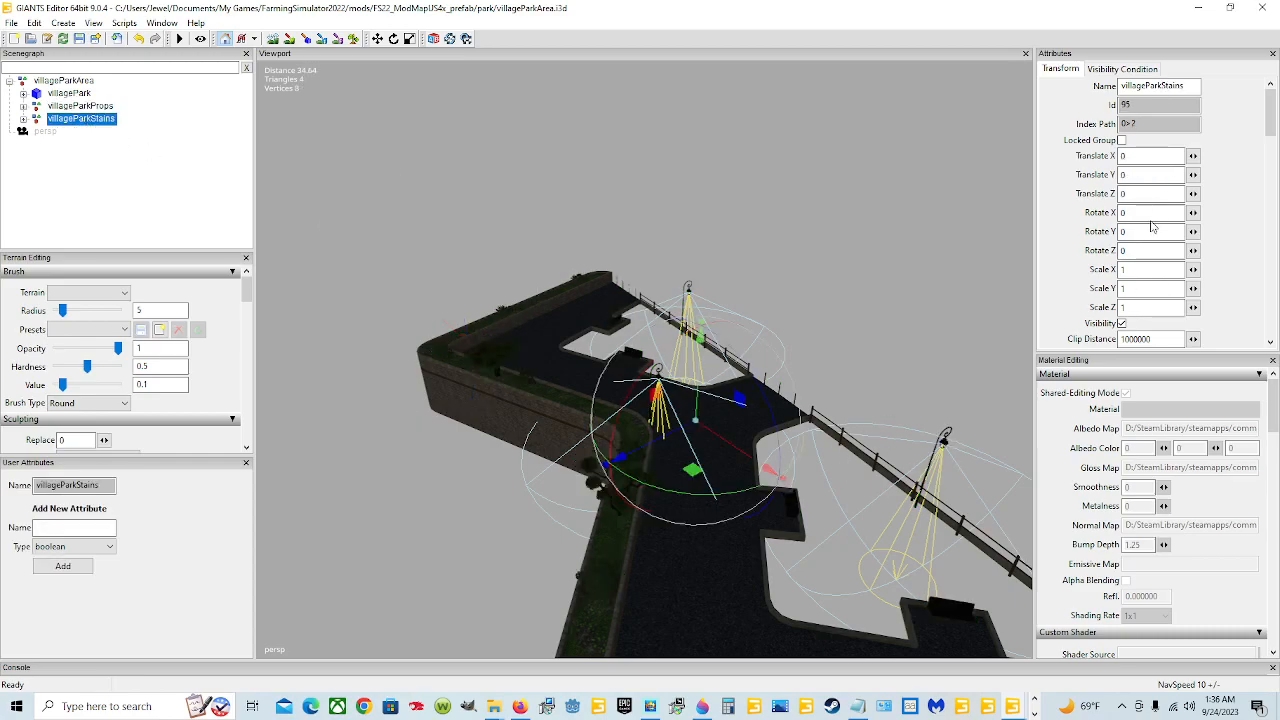
double_click(1122, 157)
key(ctrl+z)
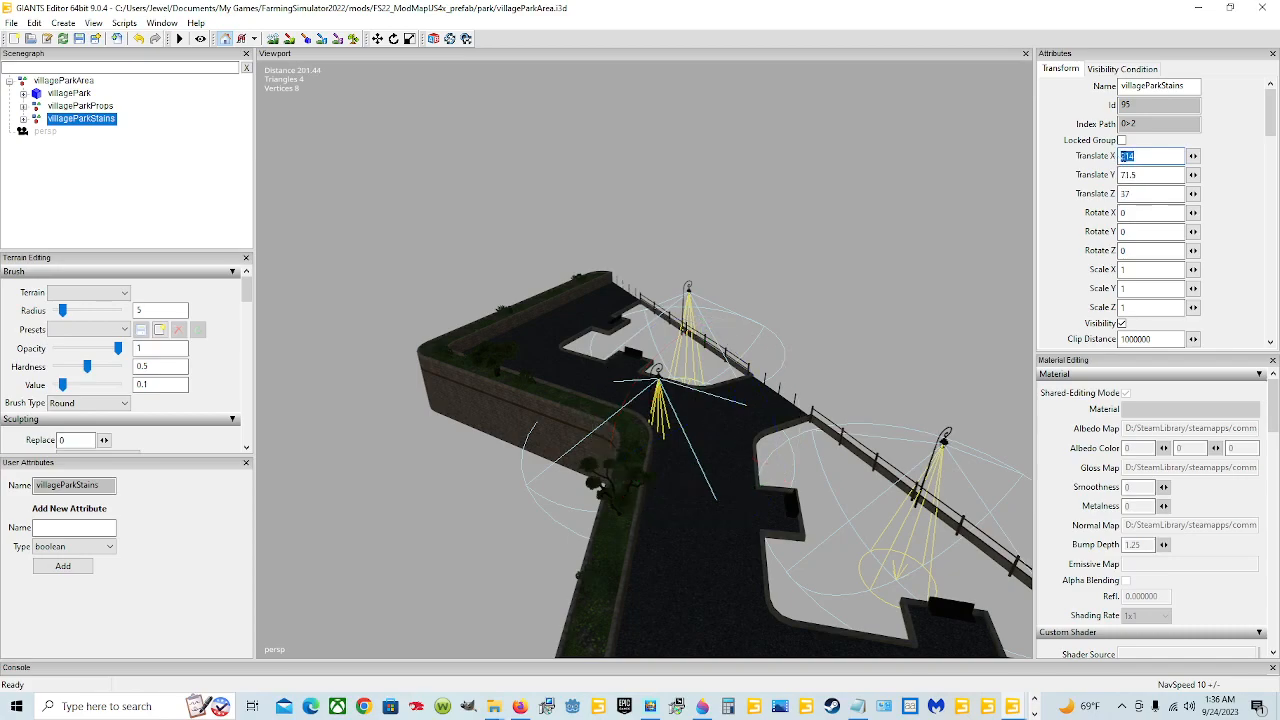
click(1126, 157)
click(1122, 175)
text(-)
click(1123, 194)
text(-)
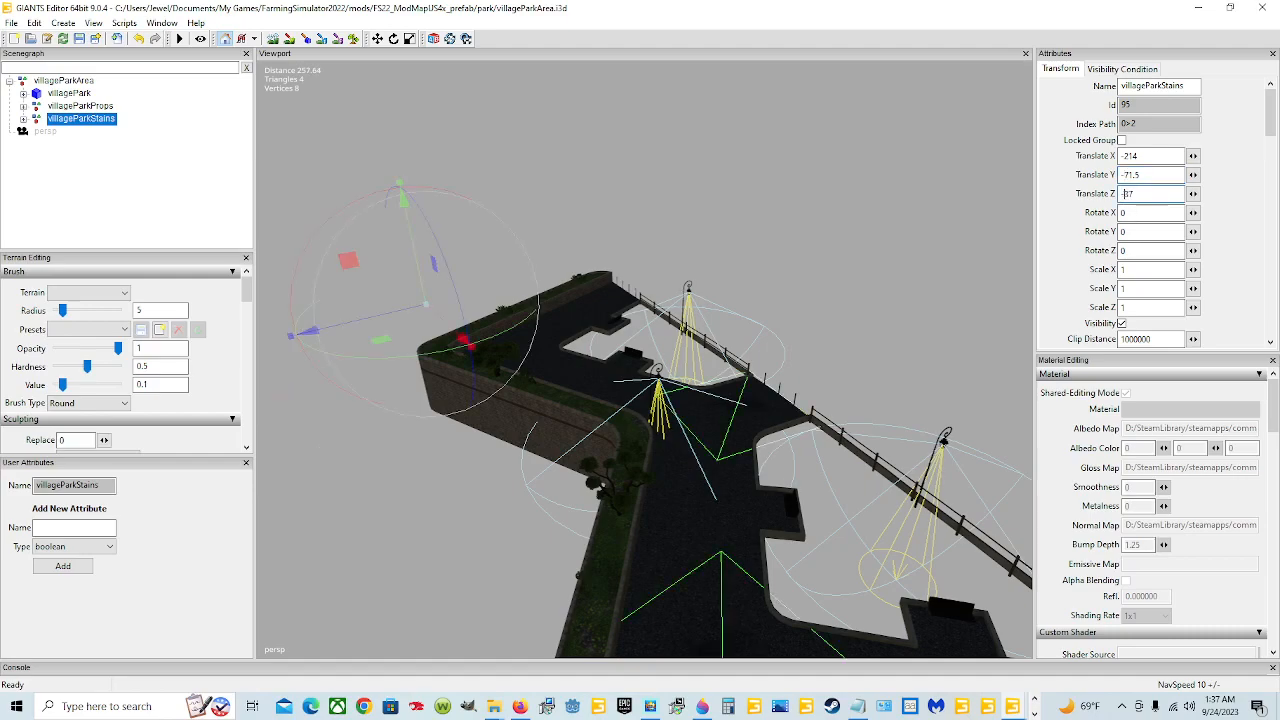
Examine the placement of the ground stains on the park's paving, up close and from several angles
mouse_move(725, 455)
alt+mouse_down()
mouse_move(732, 514)
mouse_move(734, 472)
alt+mouse_up()
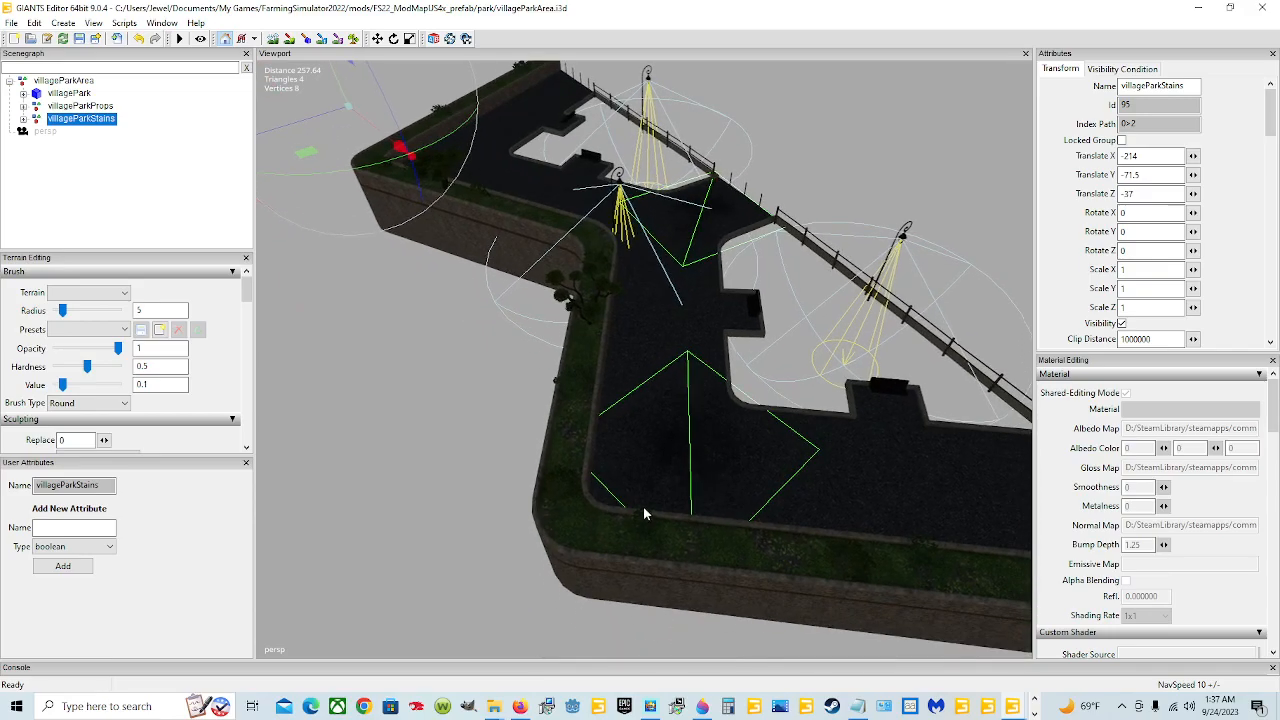
alt+drag(646, 508, 728, 531)
scroll(709, 529, up, 3)
scroll(708, 523, up, 8)
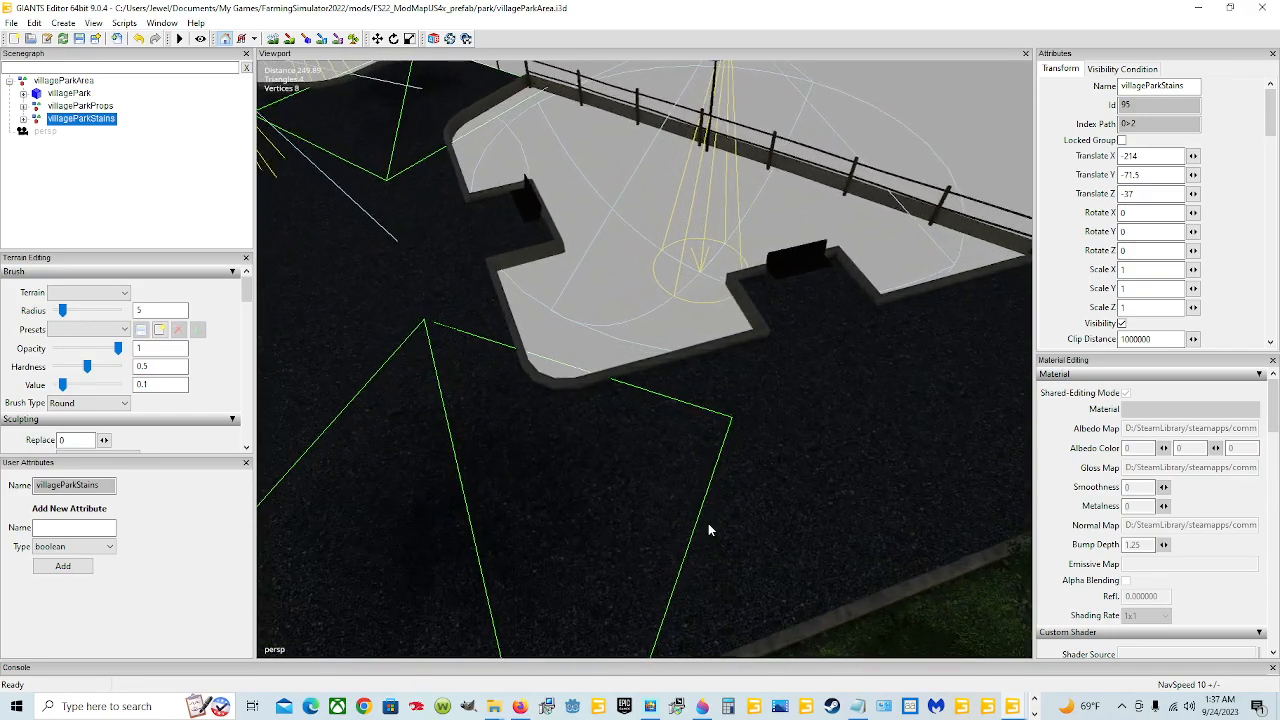
alt+drag(707, 518, 429, 457)
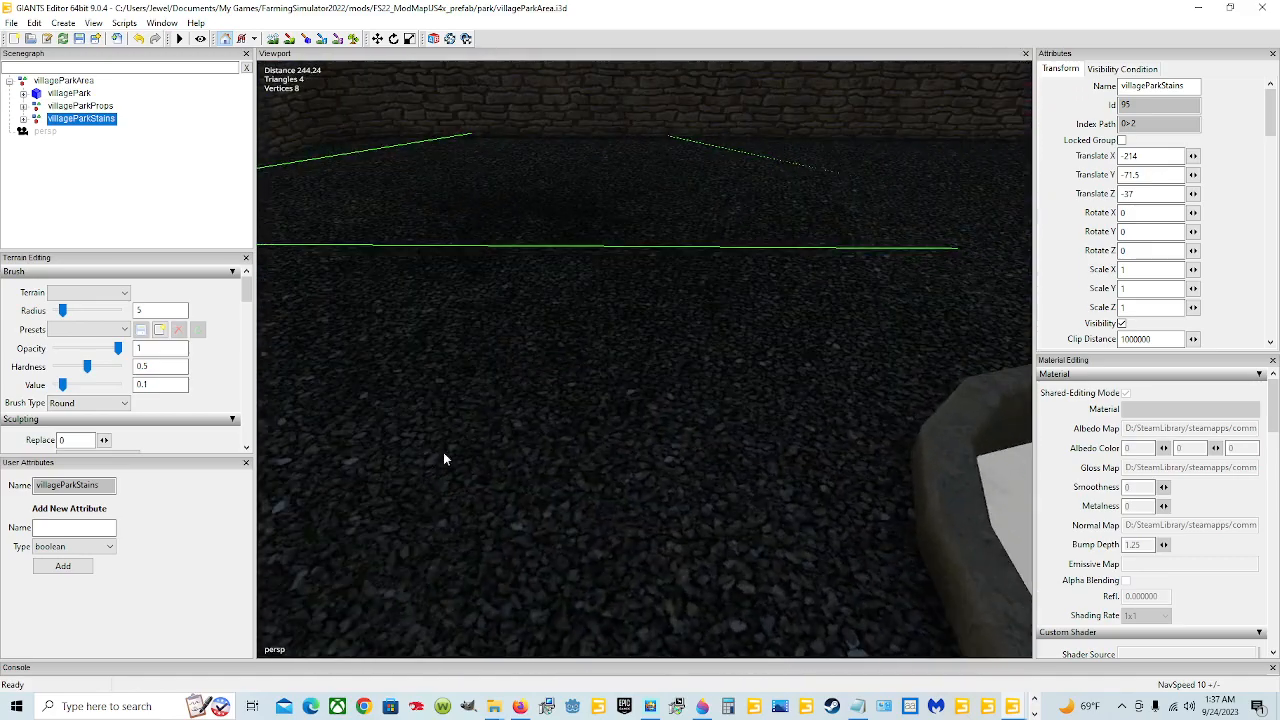
scroll(498, 418, down, 6)
alt+drag(530, 481, 551, 372)
alt+drag(551, 312, 704, 436)
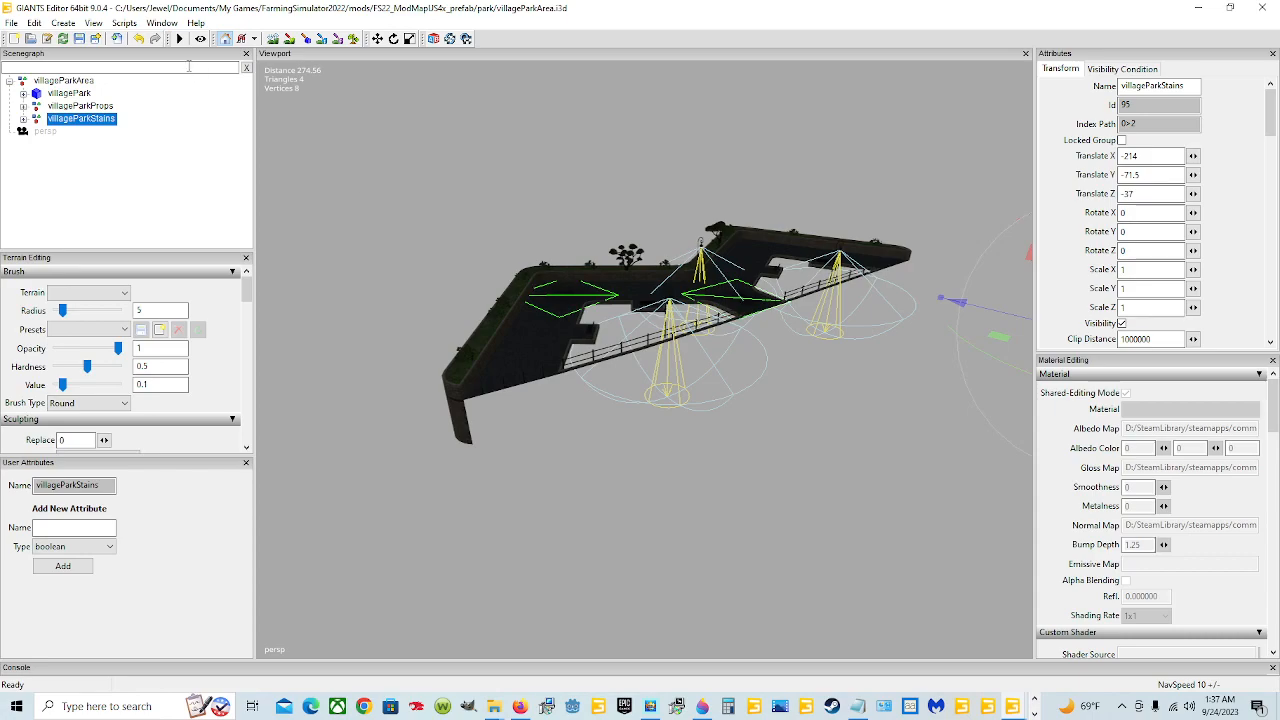
Save the villageParkArea file and check the transforms of villageParkArea, villagePark, villageParkProps and villageParkStains one by one
click(80, 40)
right_drag(612, 392, 703, 419)
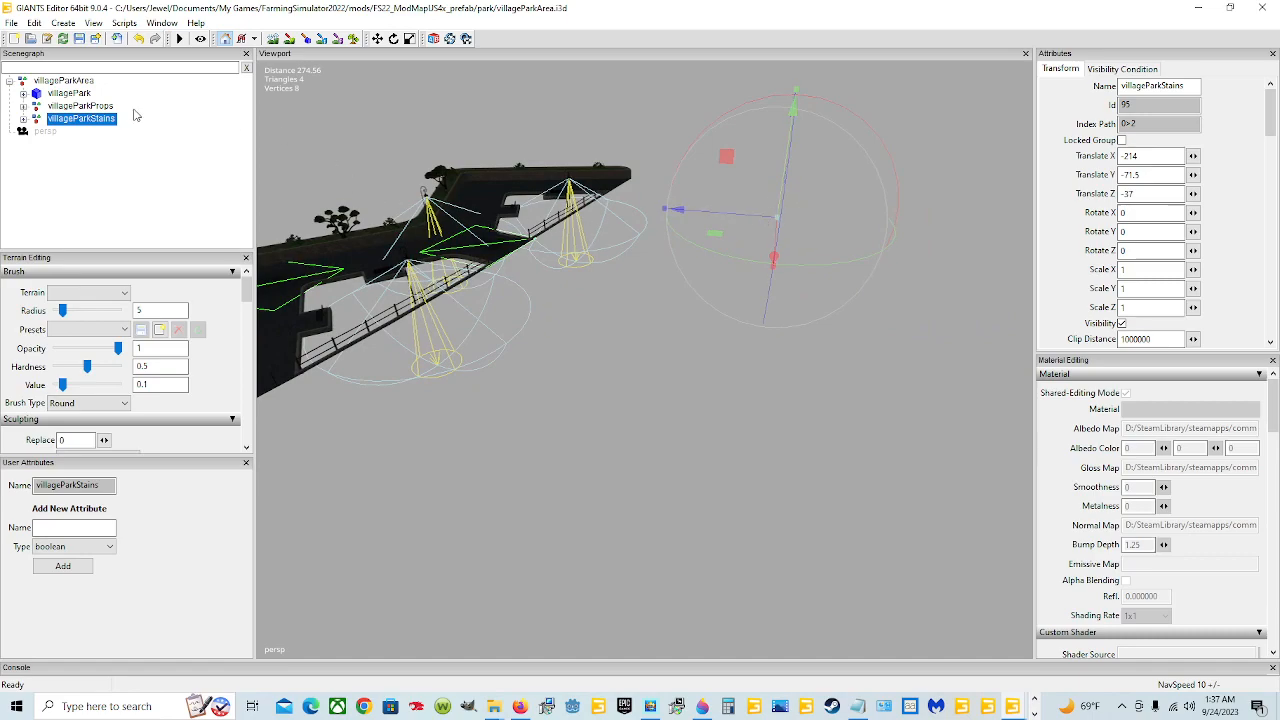
click(64, 81)
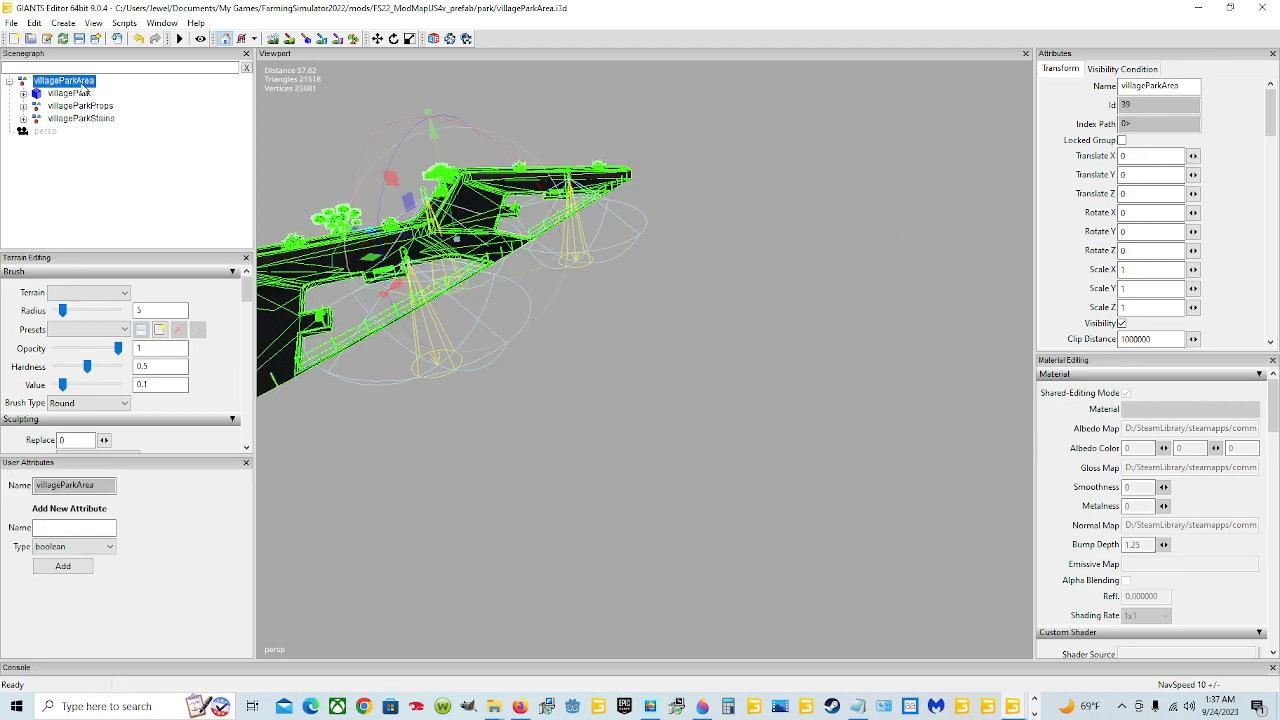
click(72, 94)
click(80, 107)
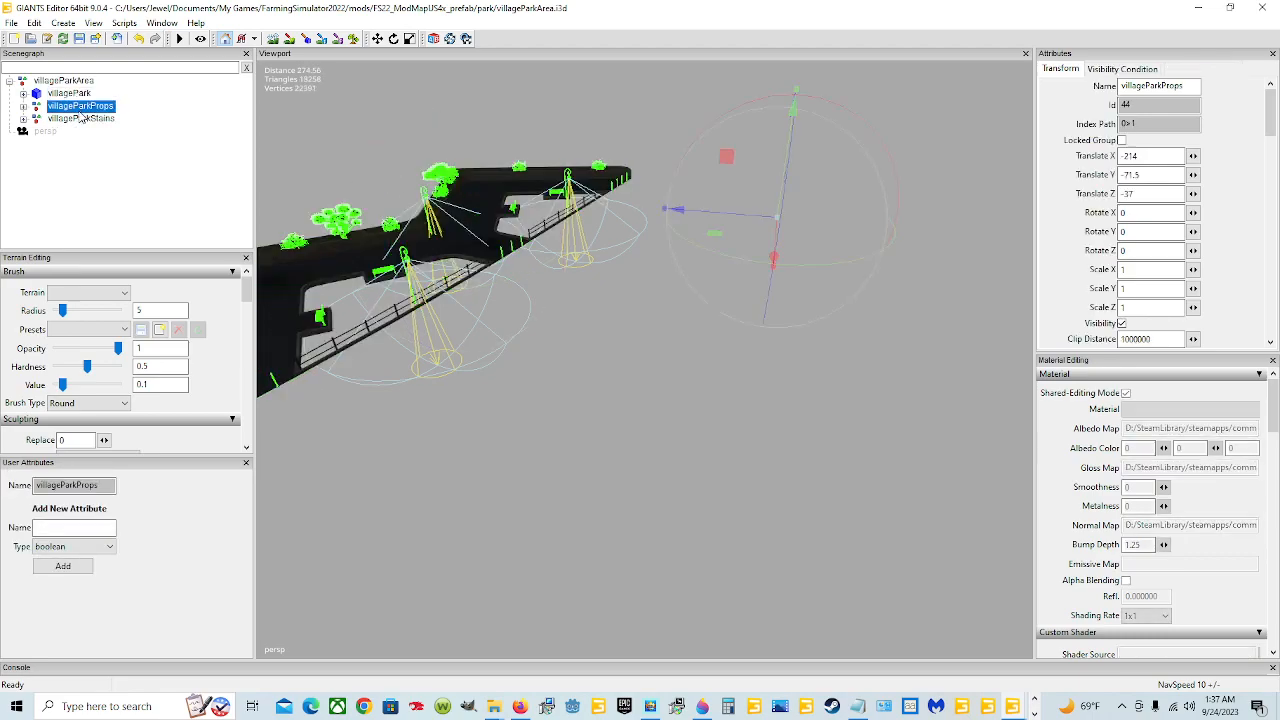
click(85, 119)
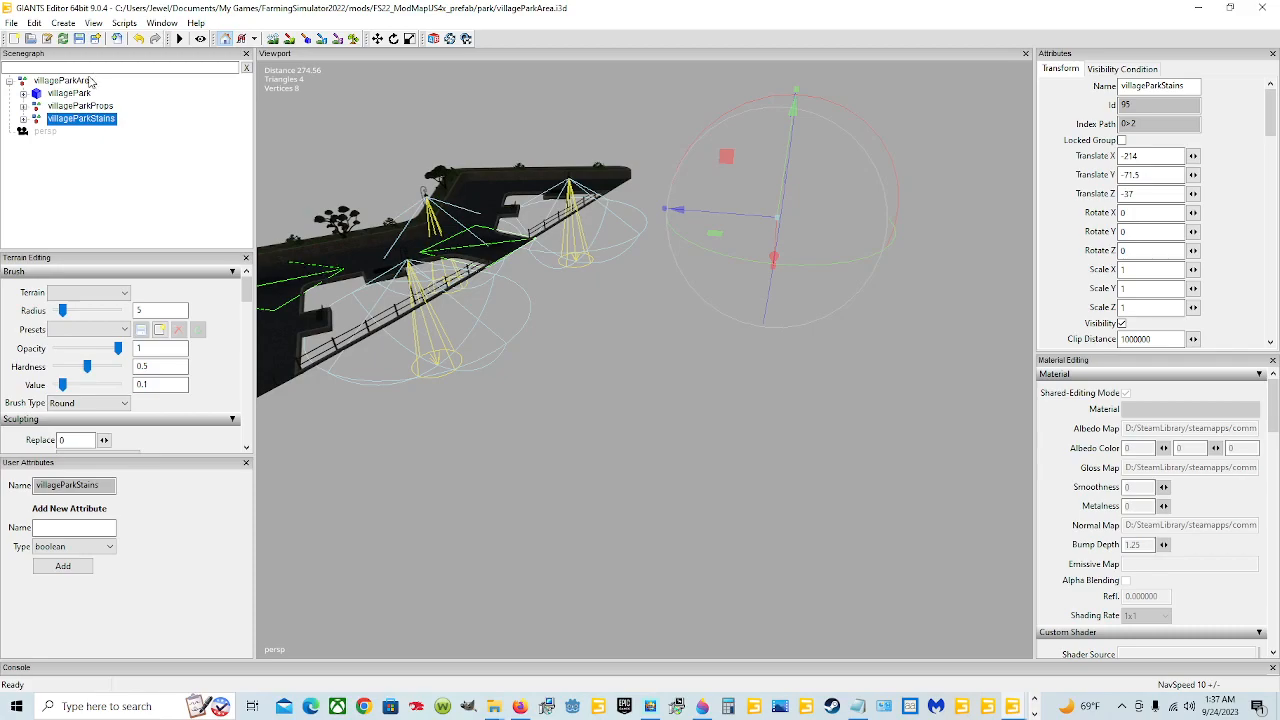
click(88, 81)
alt+drag(600, 408, 555, 380)
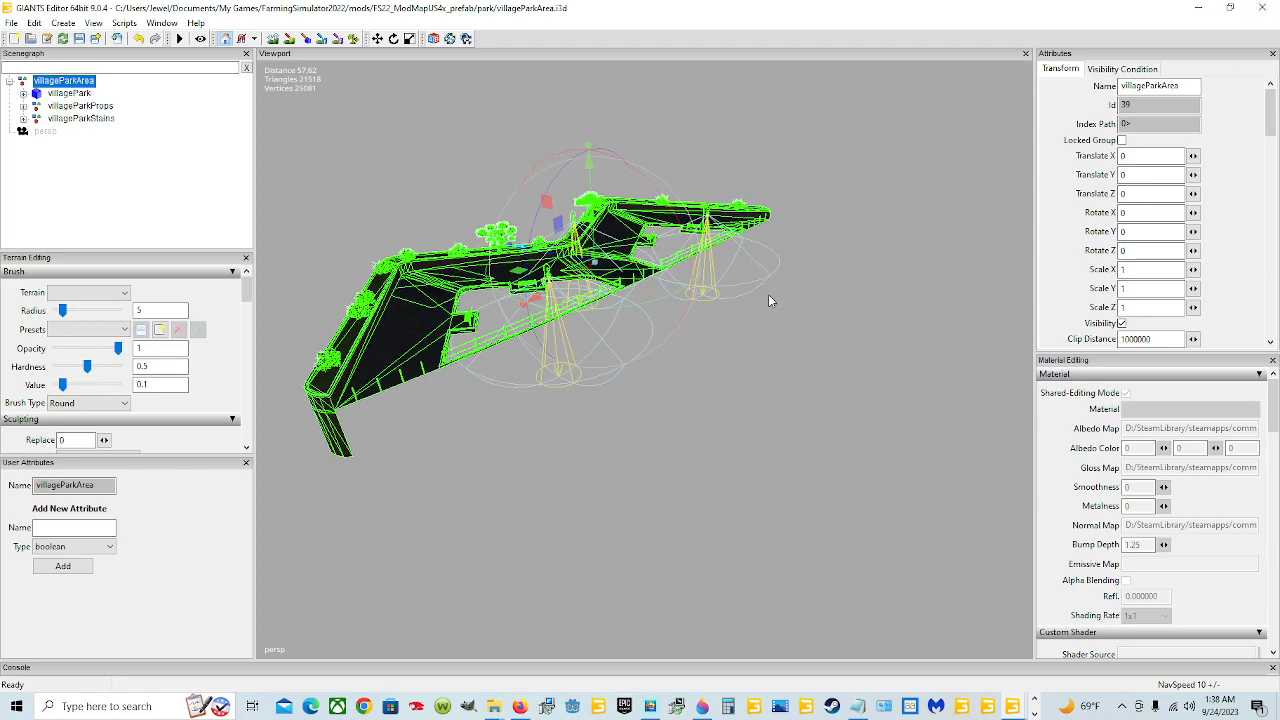
Switch to the mapFR map and examine the original village park's paving, planting beds and fence along the road
mouse_move(1012, 708)
click(1028, 650)
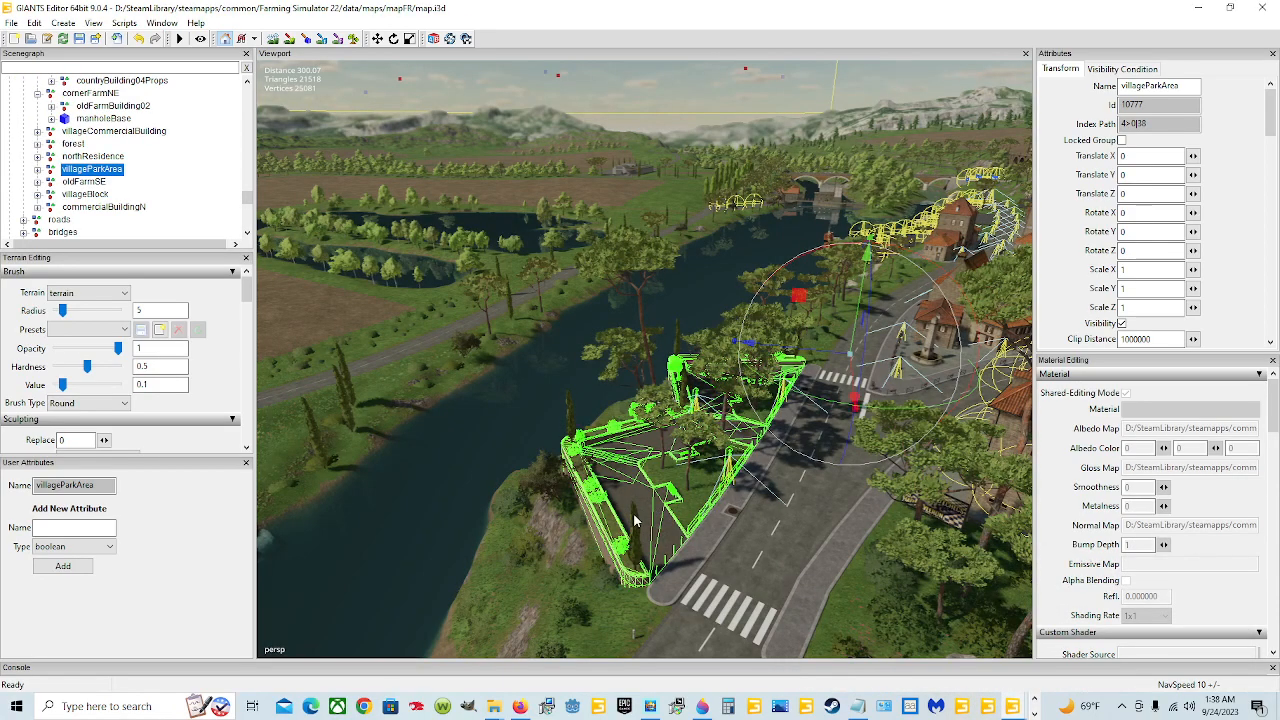
scroll(610, 543, up, 1)
alt+drag(610, 543, 703, 518)
scroll(608, 293, up, 3)
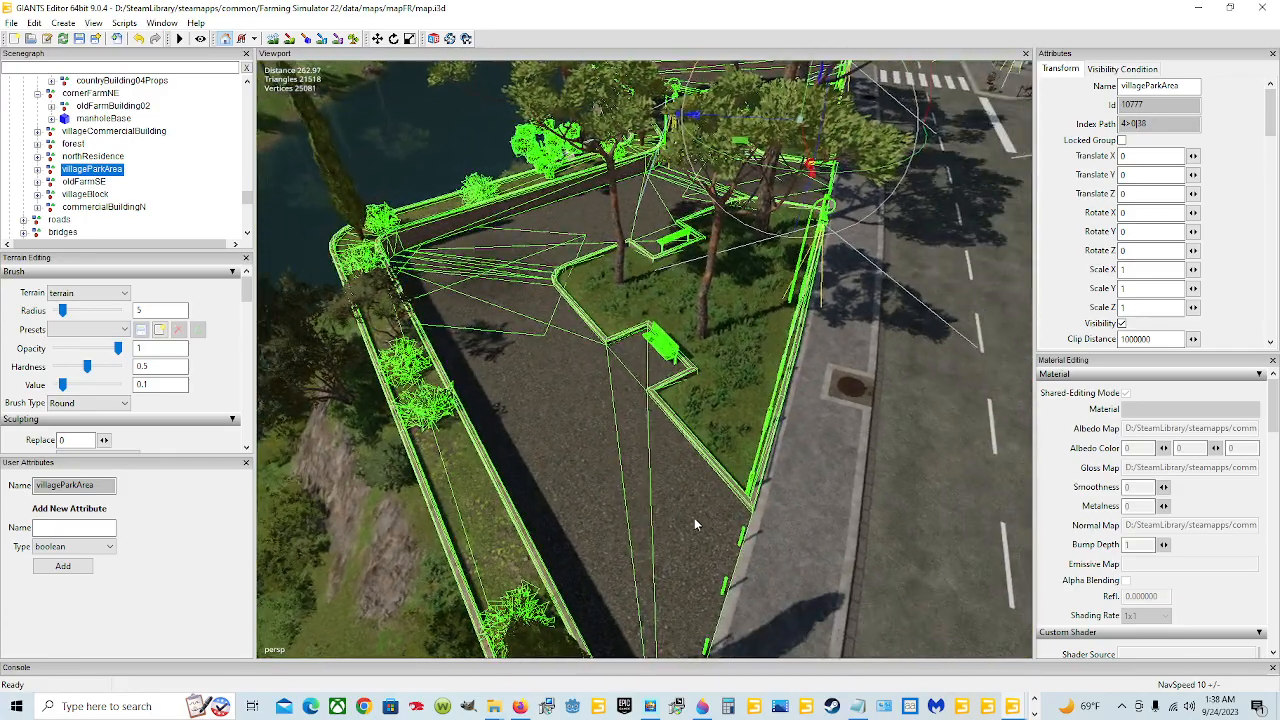
alt+drag(626, 349, 612, 481)
scroll(664, 471, up, 3)
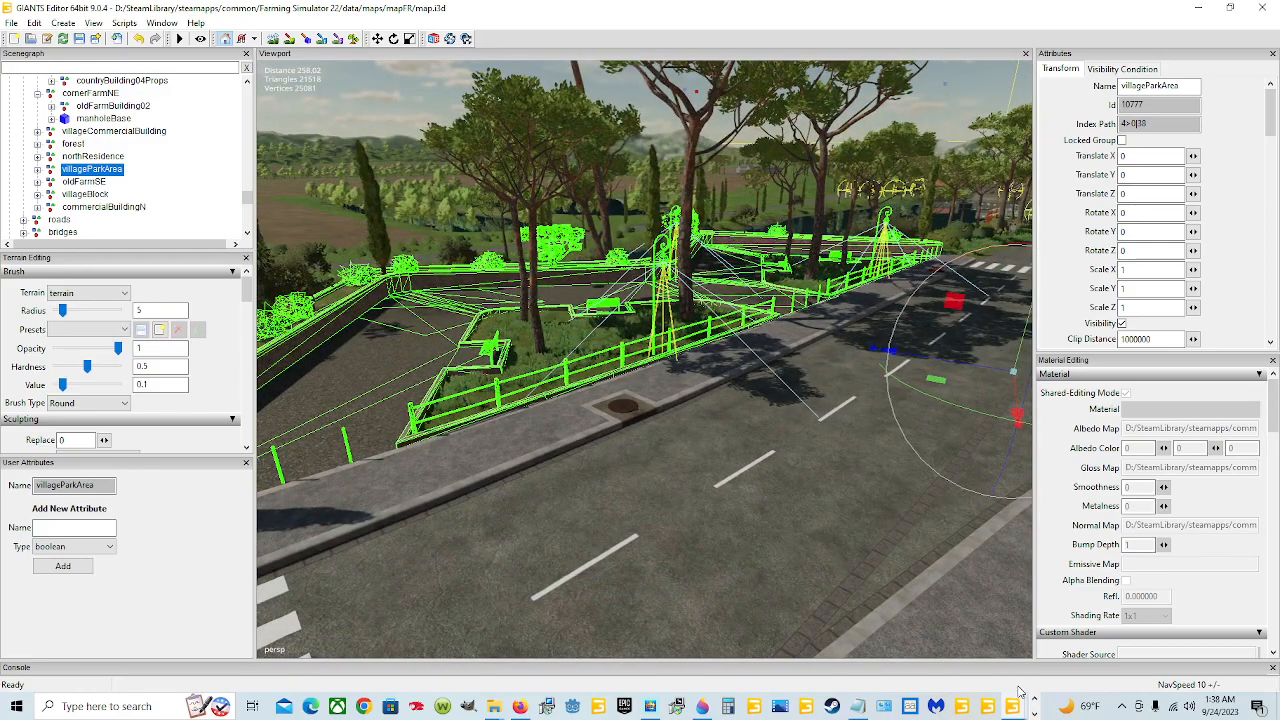
Return to the exported villageParkArea file and inspect its paving, fence, benches and lamps from several angles
mouse_move(1013, 708)
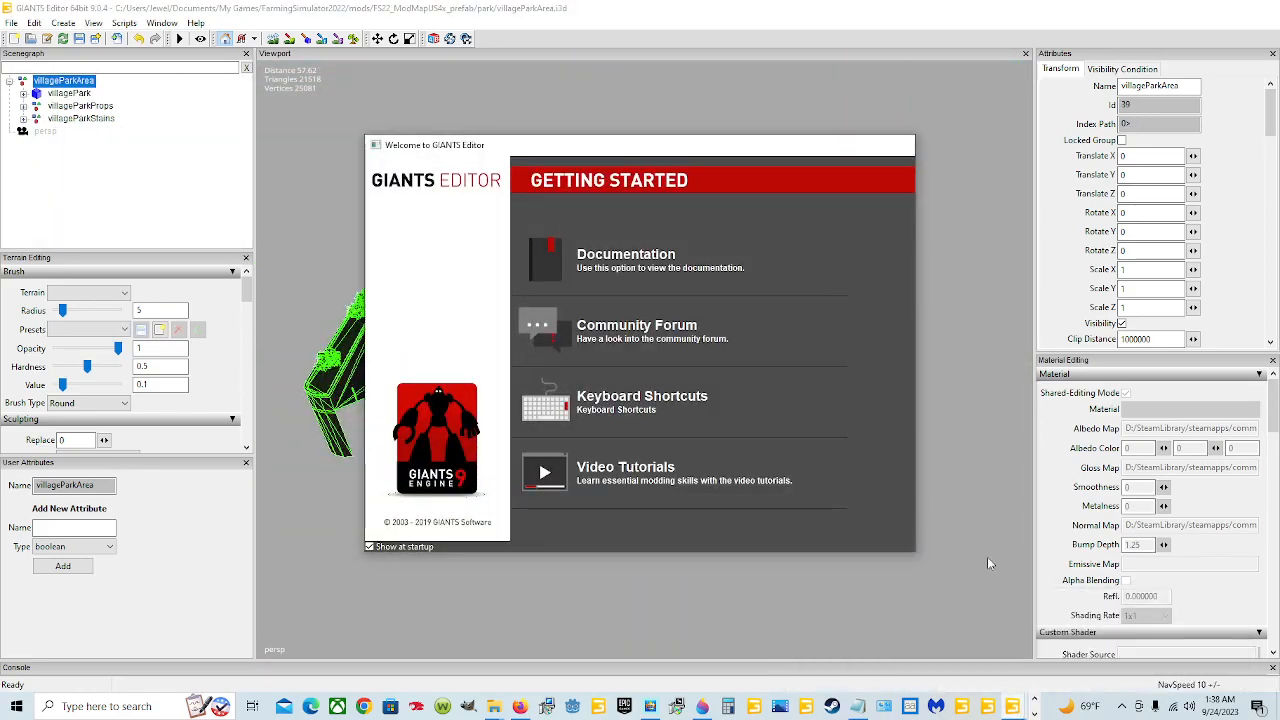
click(1034, 640)
alt+drag(655, 389, 578, 466)
scroll(546, 432, up, 3)
scroll(586, 430, up, 3)
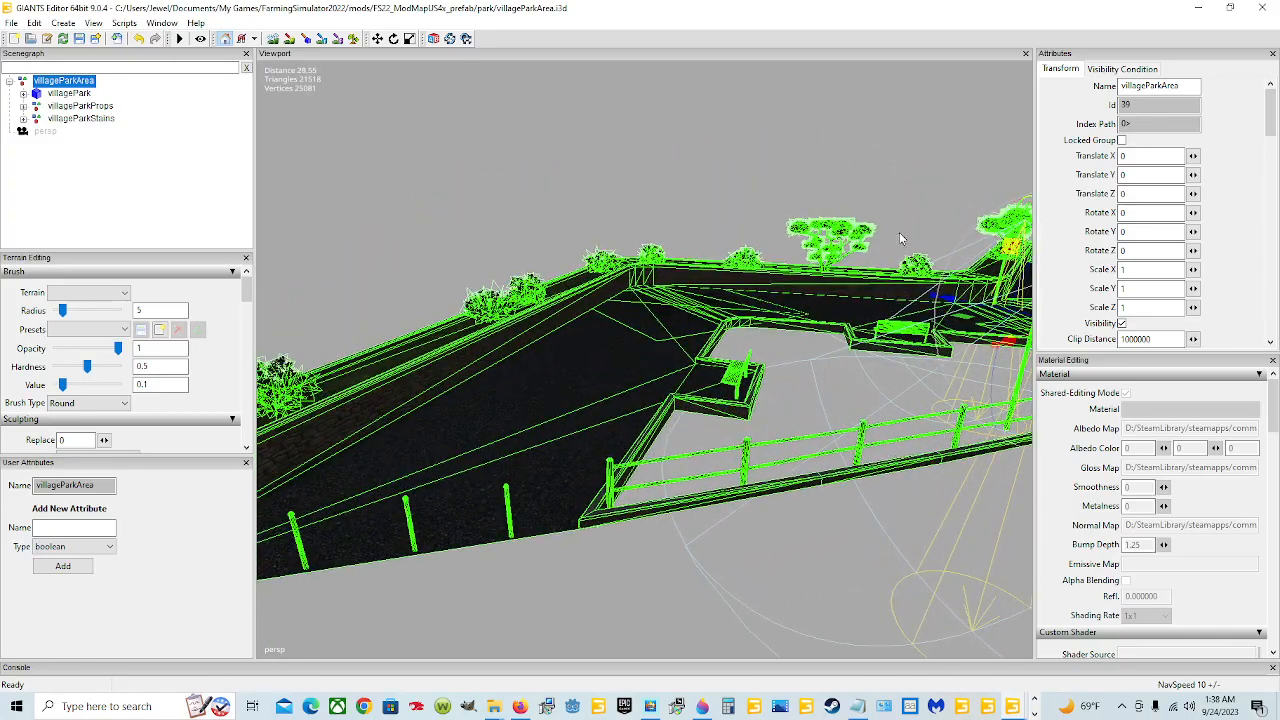
middle_drag(662, 517, 758, 527)
alt+drag(705, 490, 670, 479)
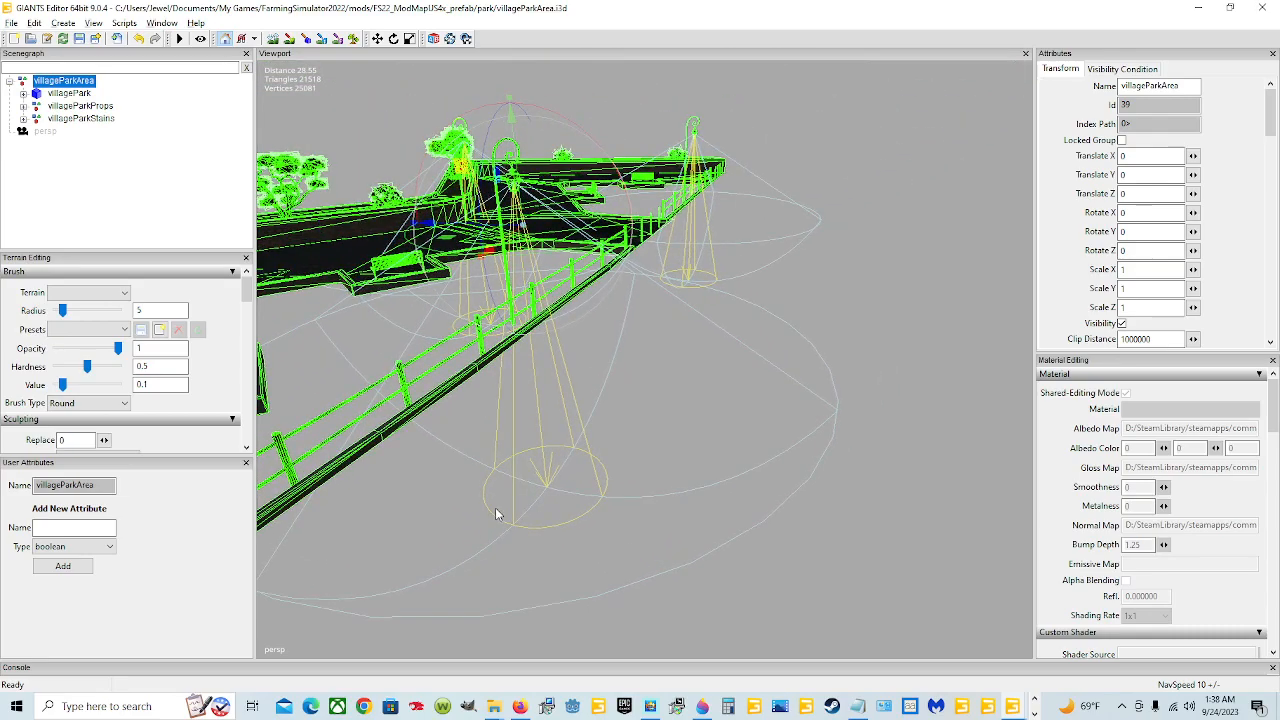
alt+right_drag(497, 514, 588, 445)
alt+drag(588, 445, 478, 282)
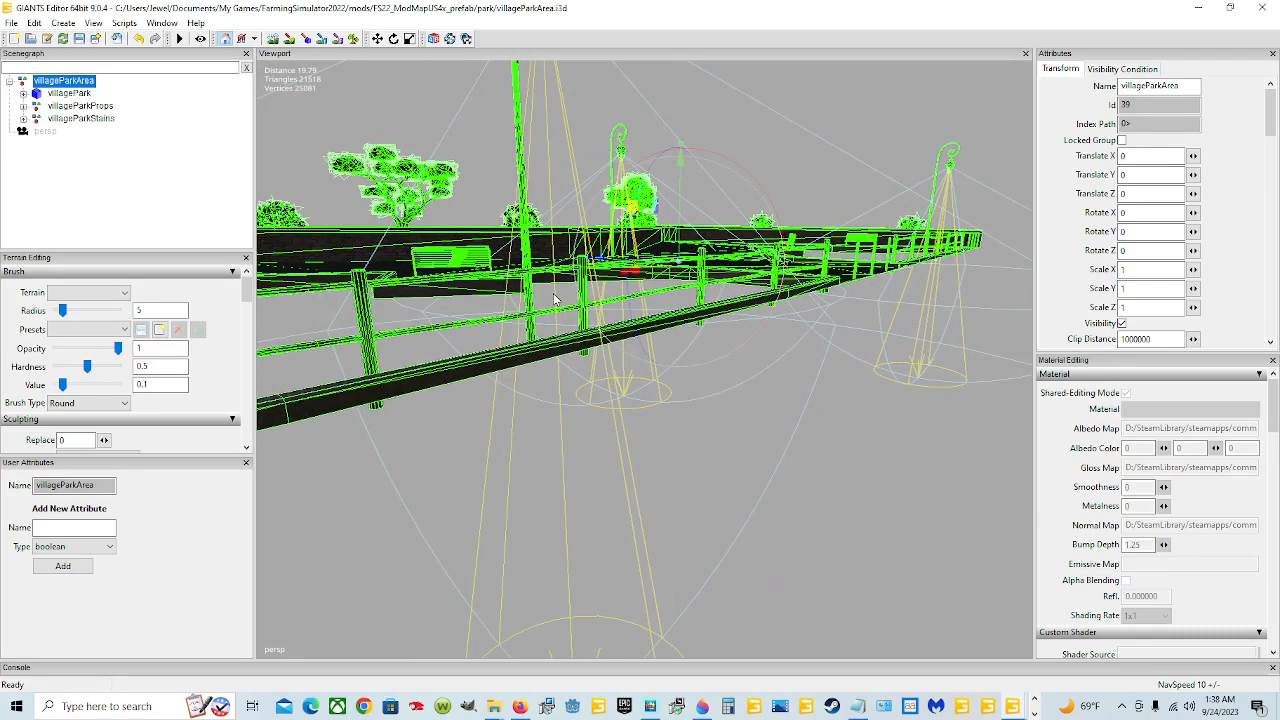
alt+right_drag(920, 363, 579, 472)
alt+middle_drag(648, 645, 675, 540)
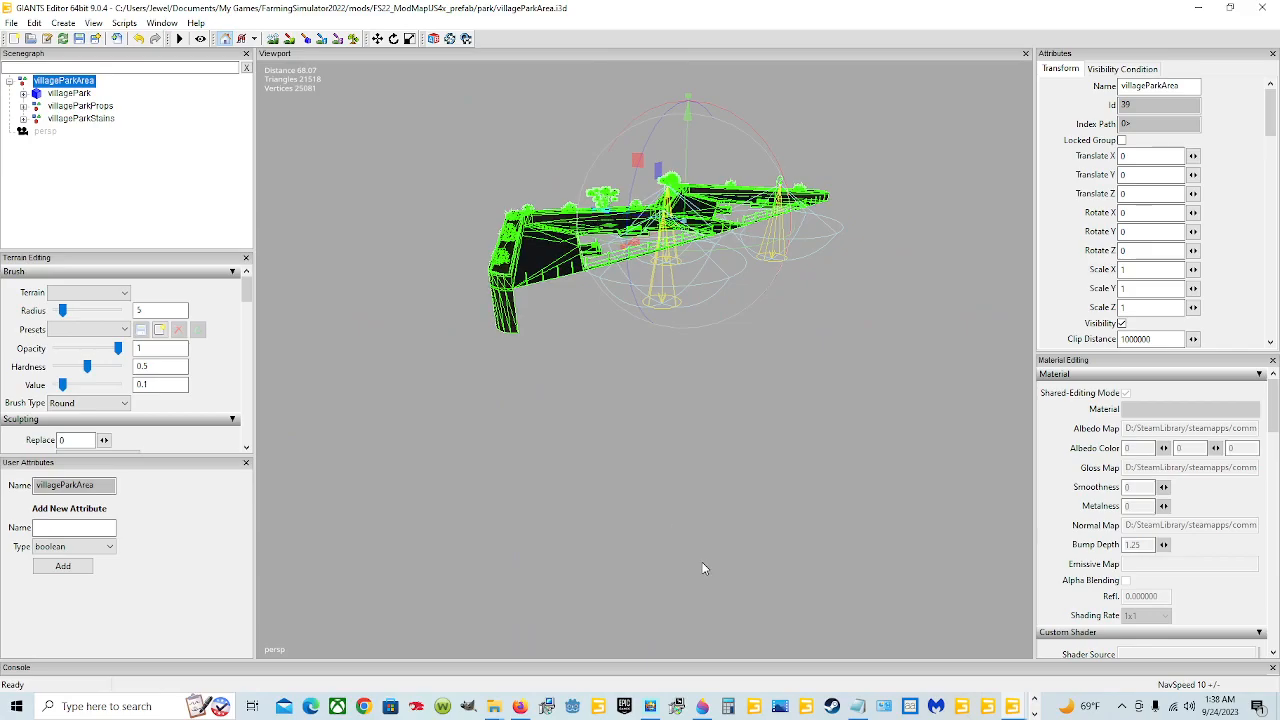
Switch to the mapFR map and examine how the original park sits among the surrounding trees, riverbank, sidewalk and road
mouse_move(1028, 706)
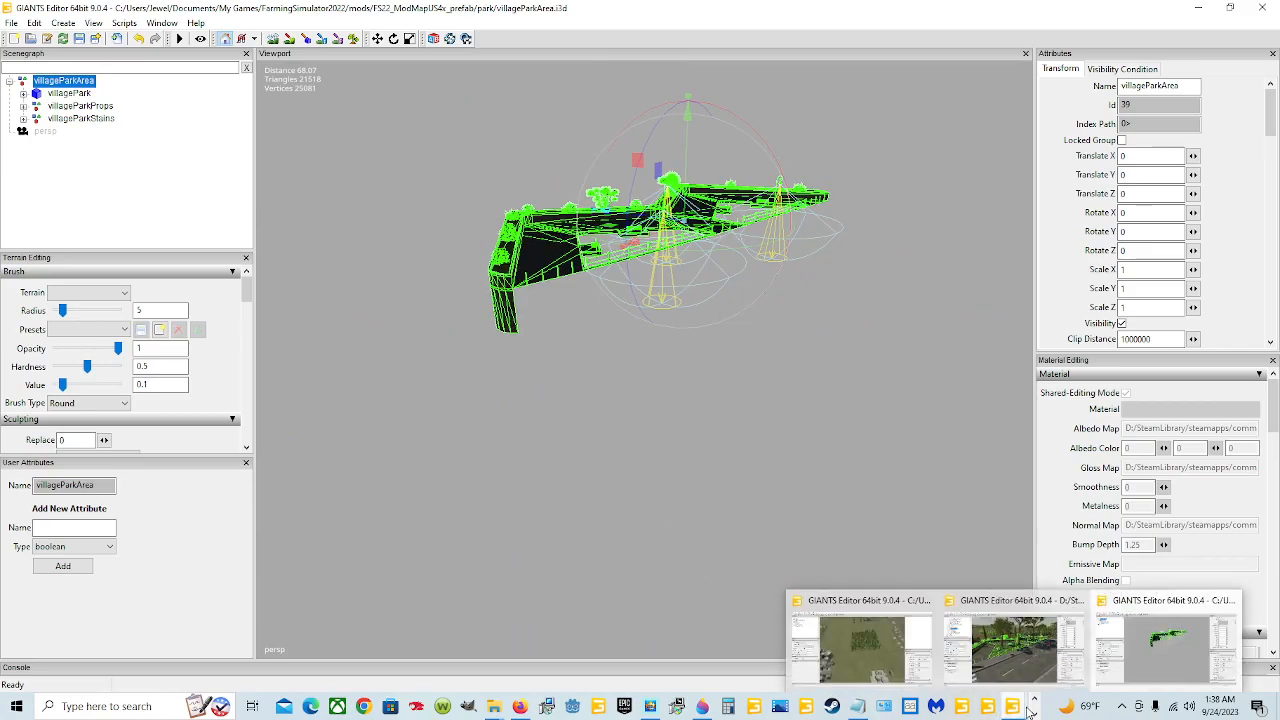
click(939, 607)
alt+drag(772, 448, 757, 284)
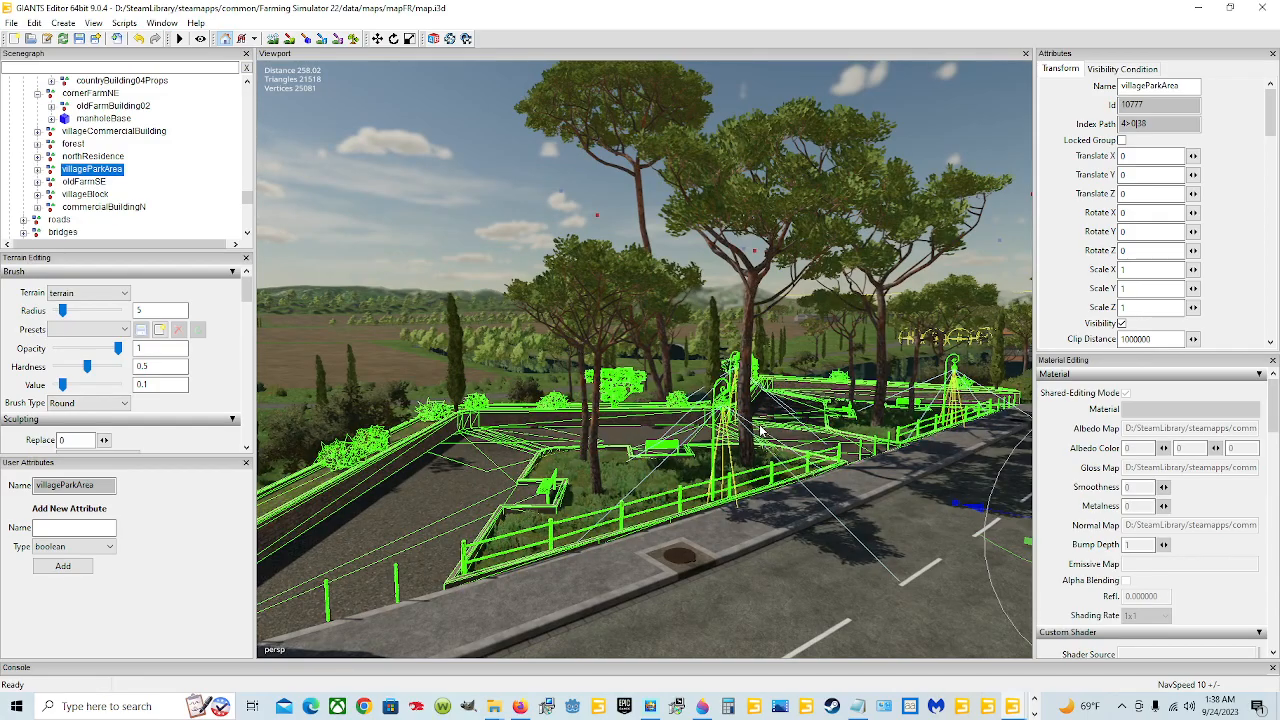
alt+drag(848, 320, 900, 394)
scroll(900, 394, down, 3)
alt+drag(718, 440, 498, 465)
scroll(498, 465, up, 3)
alt+drag(669, 352, 797, 291)
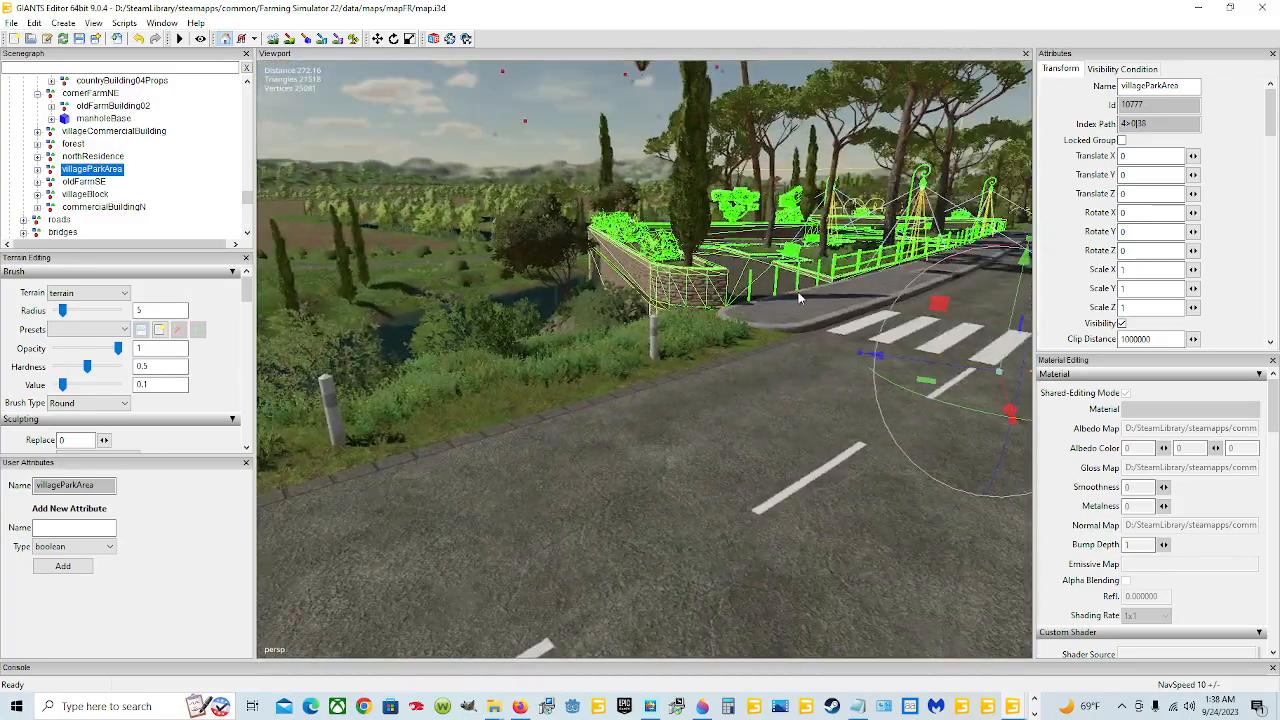
alt+middle_drag(797, 291, 669, 467)
alt+drag(669, 467, 808, 391)
scroll(770, 400, up, 3)
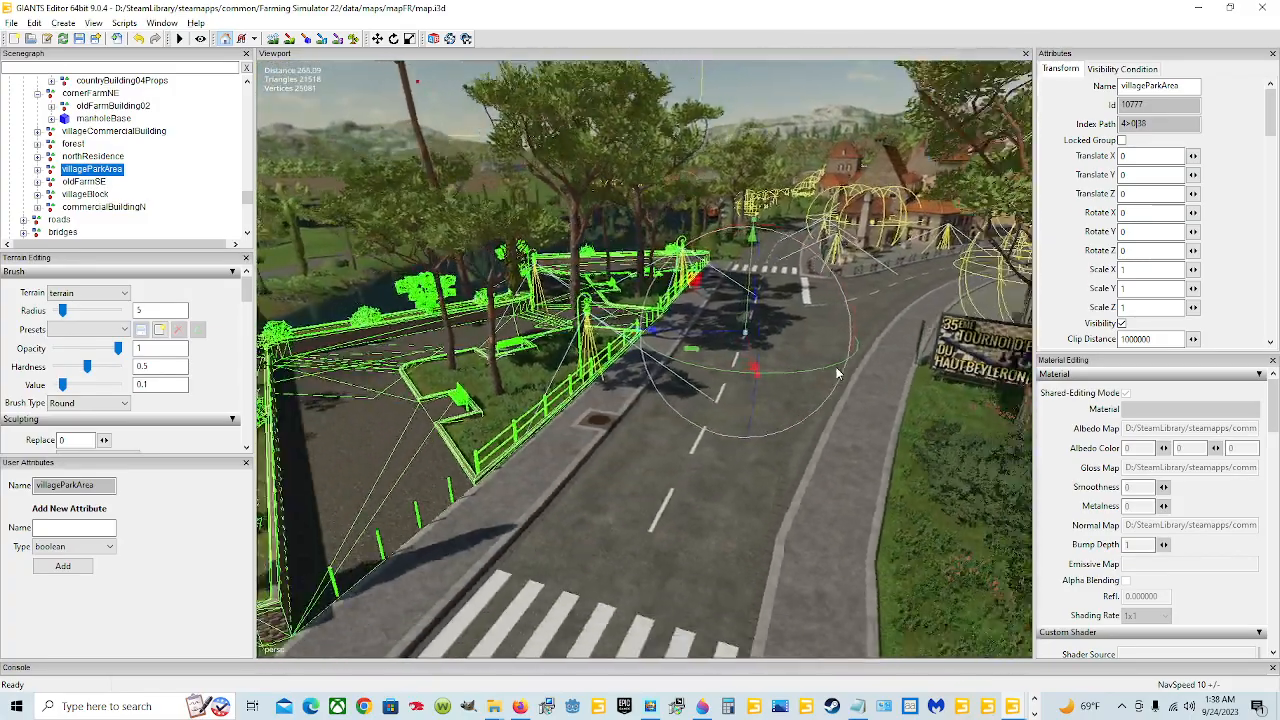
scroll(808, 391, down, 2)
scroll(737, 446, down, 2)
alt+drag(737, 446, 743, 463)
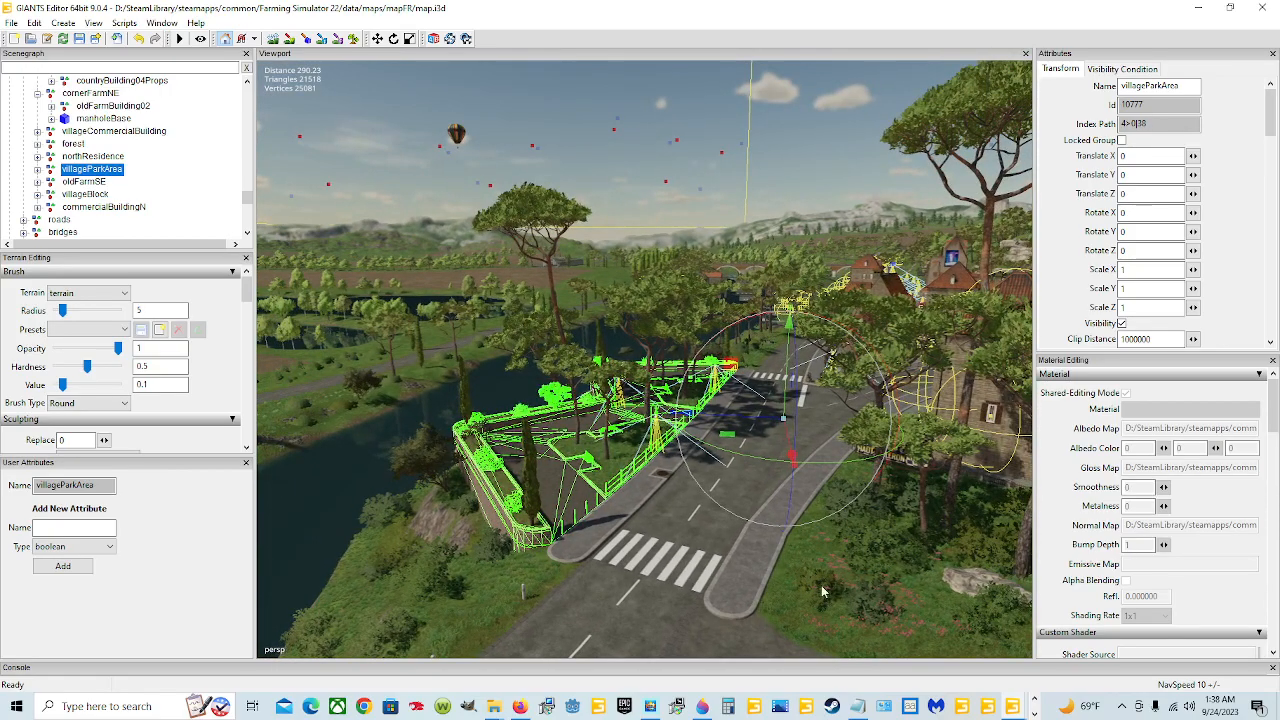
Switch to the FS22_ModMapUS4x_prefab map and import villageParkArea from its park folder
mouse_move(1010, 706)
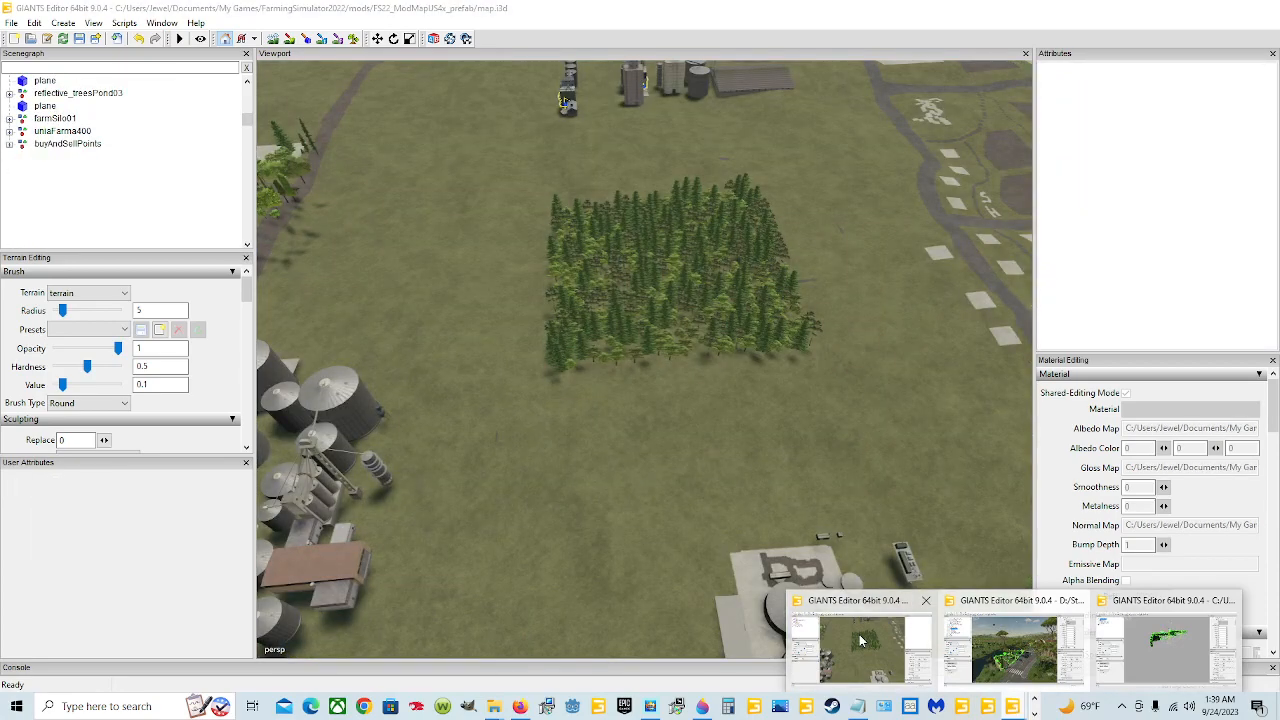
click(860, 641)
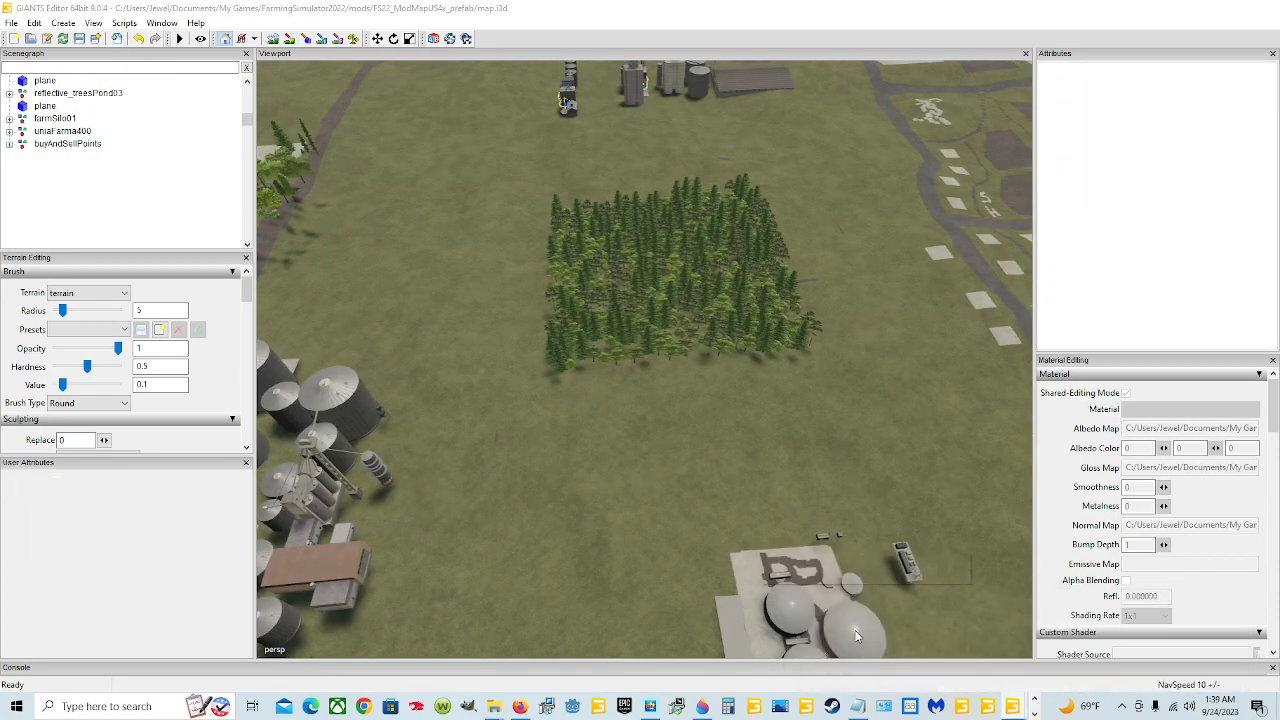
click(11, 22)
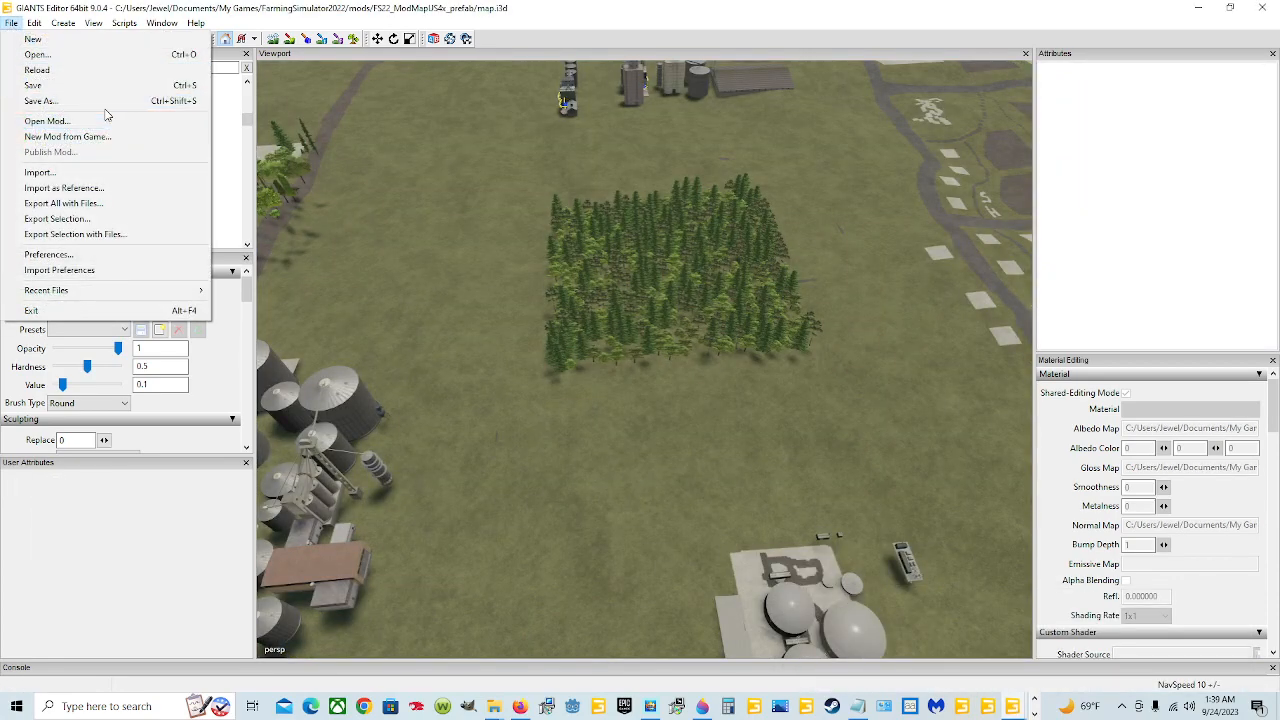
click(92, 173)
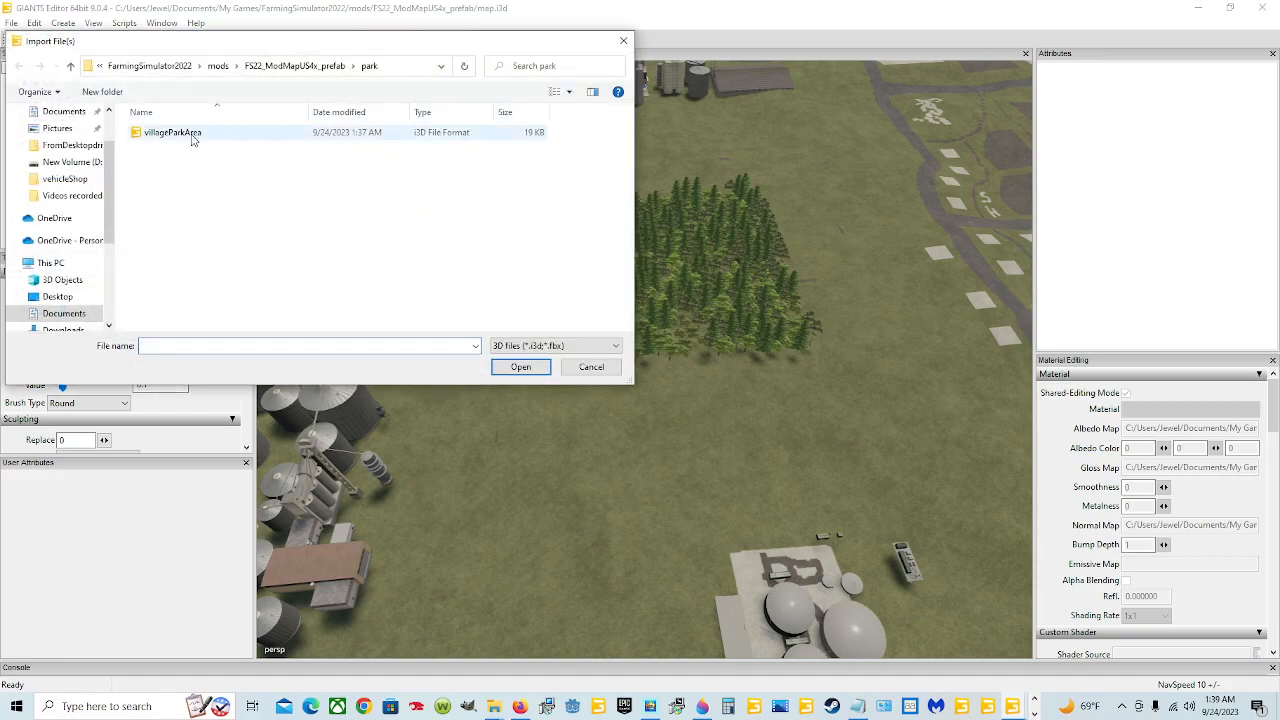
click(186, 140)
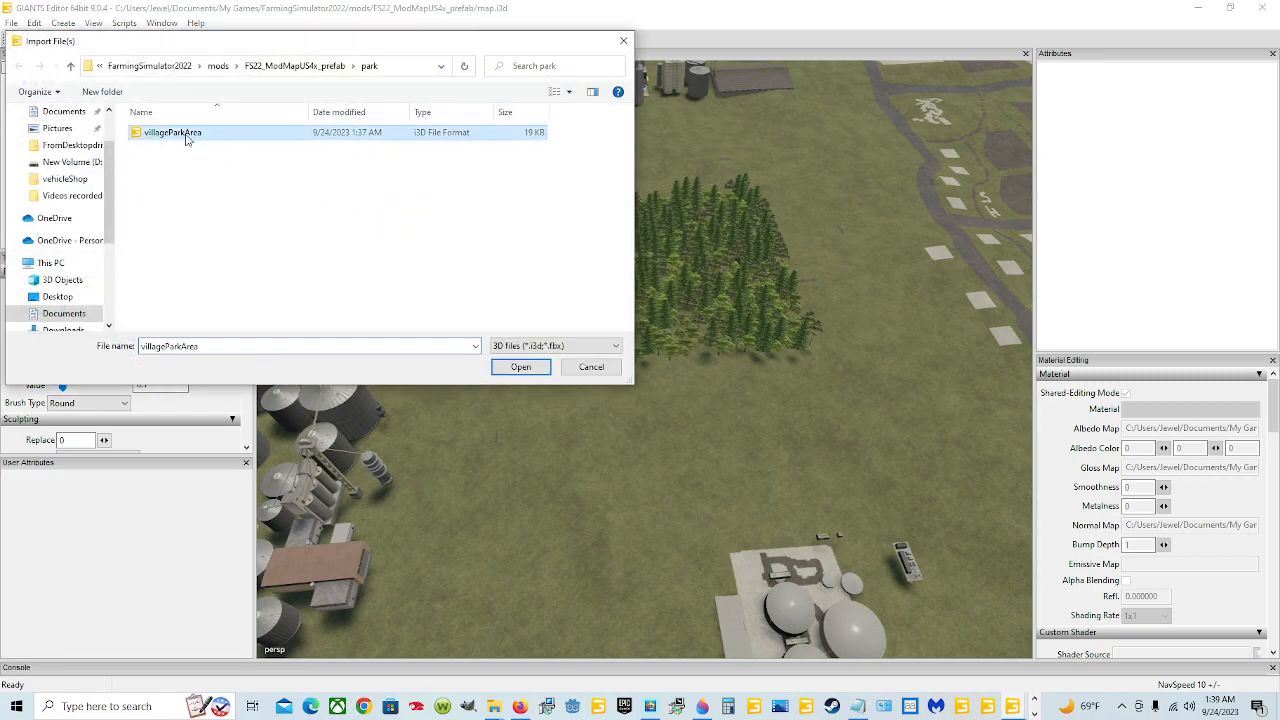
click(521, 367)
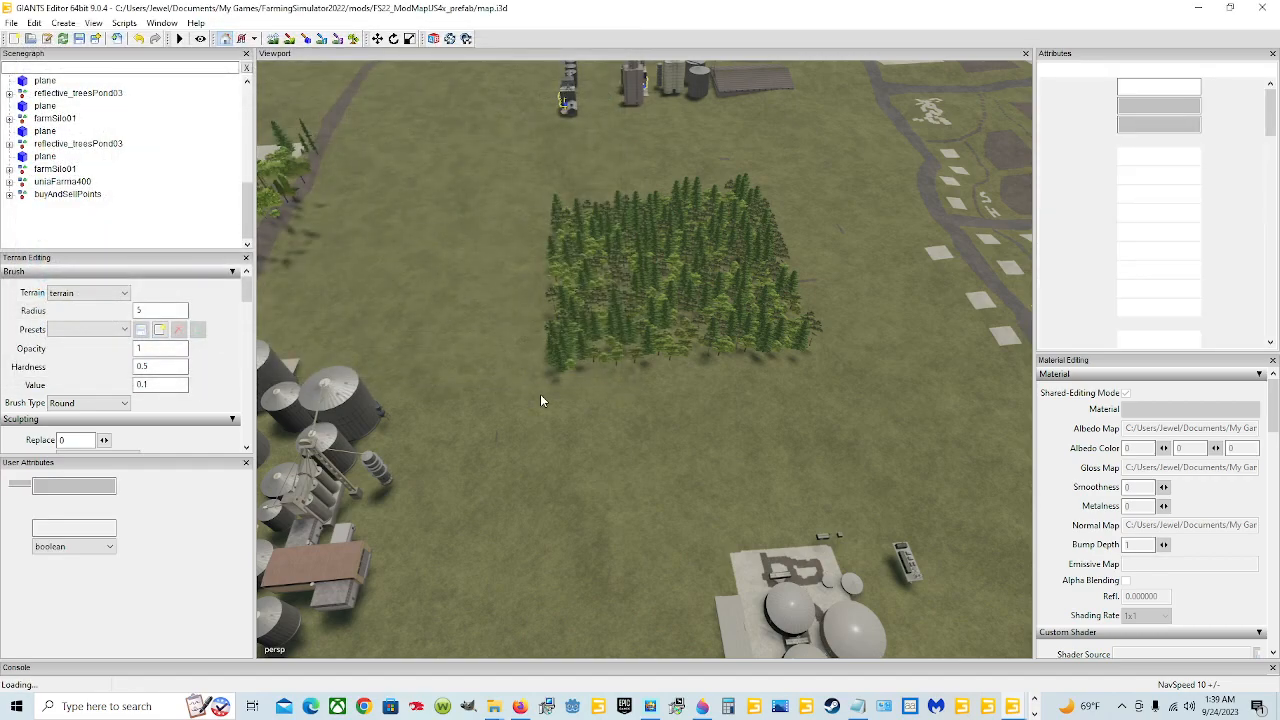
Locate the imported villageParkArea at the map's origin and examine it relative to the terrain
mouse_move(552, 442)
alt+mouse_down()
mouse_move(567, 446)
mouse_move(565, 396)
mouse_move(593, 476)
mouse_move(584, 483)
mouse_move(576, 449)
alt+mouse_up()
scroll(590, 481, up, 4)
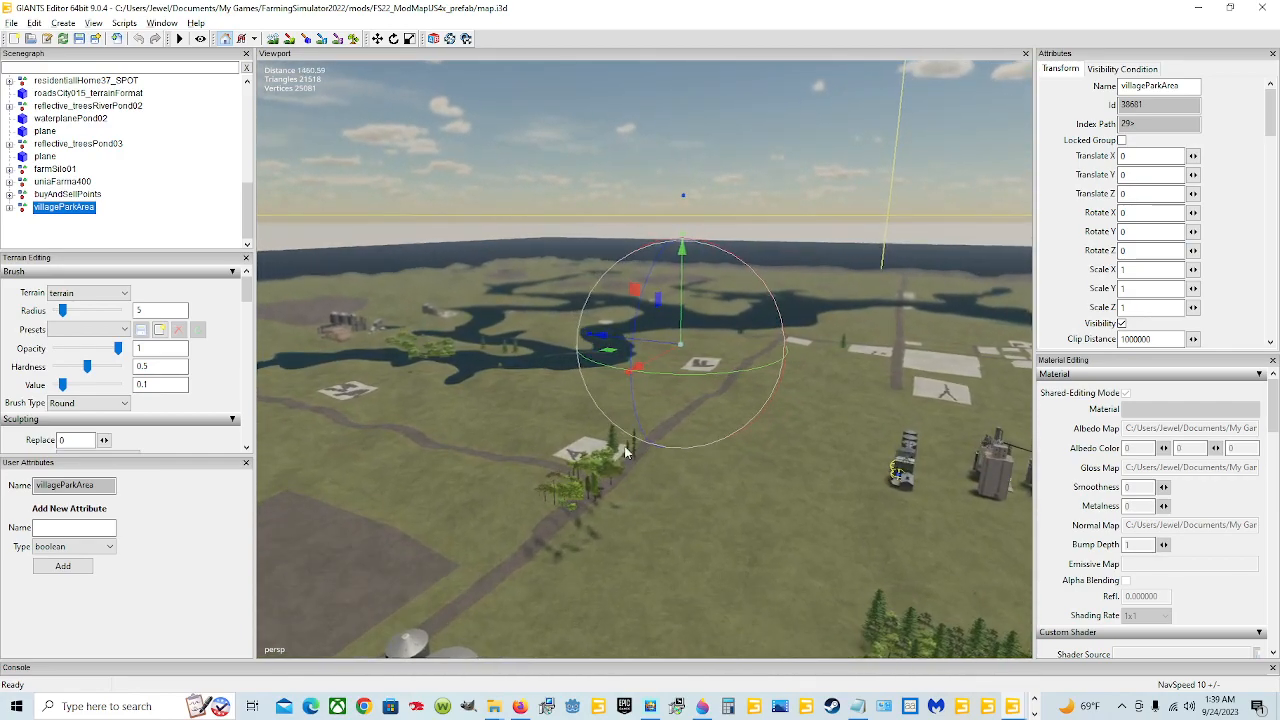
scroll(606, 460, up, 2)
key(f)
alt+drag(830, 247, 873, 277)
alt+right_drag(909, 228, 533, 423)
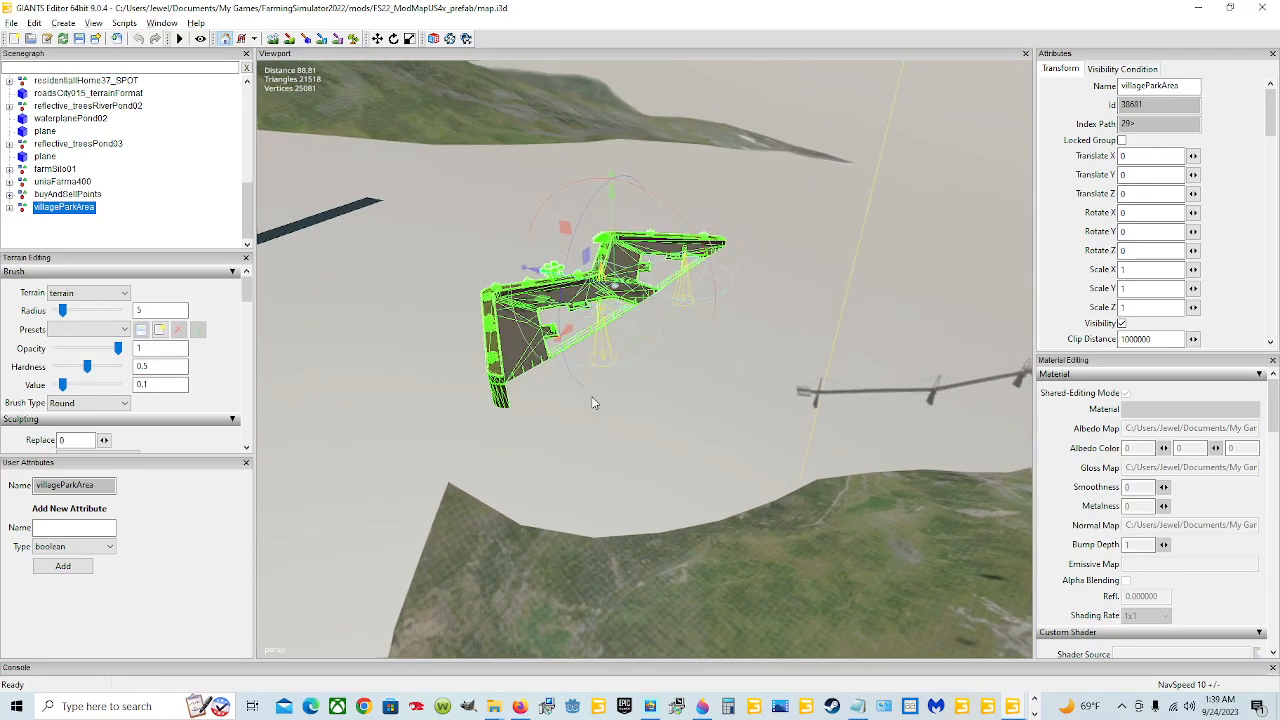
scroll(535, 432, down, 1)
scroll(778, 347, down, 4)
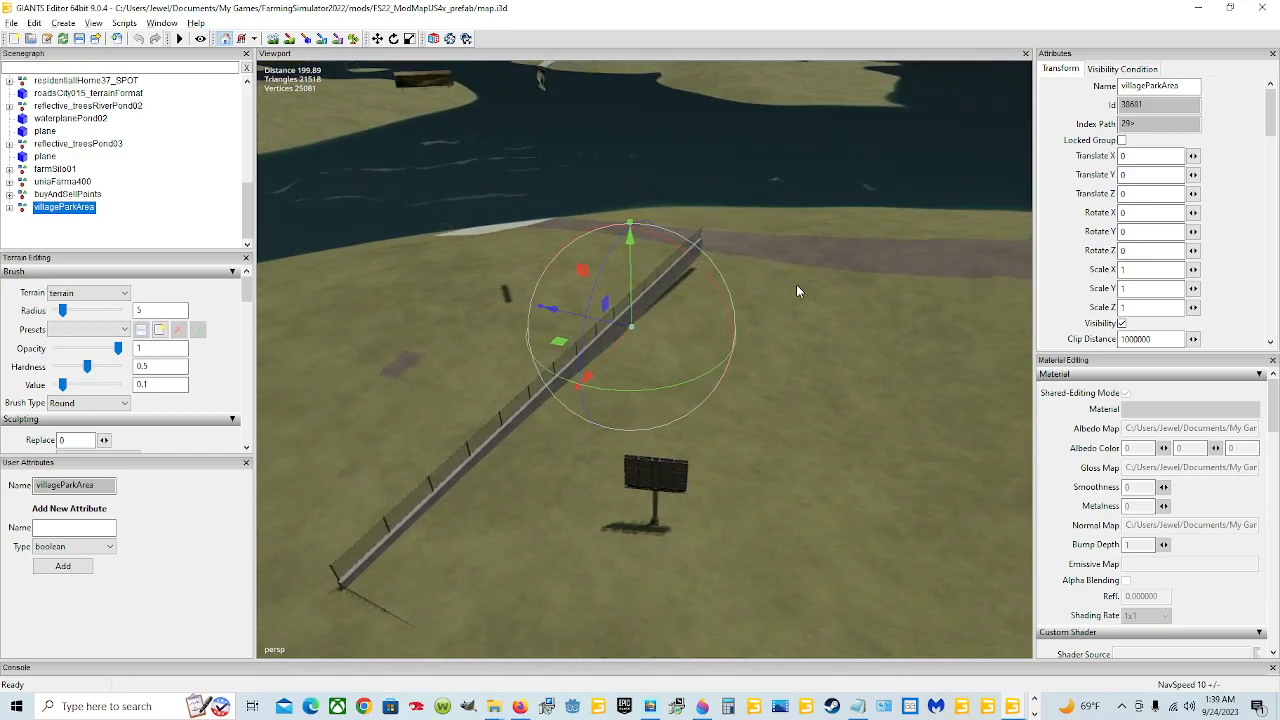
Place villageParkArea on the open grass at about X 245.6, Y 63.8 and Z -365
alt+drag(560, 468, 503, 460)
scroll(705, 303, up, 3)
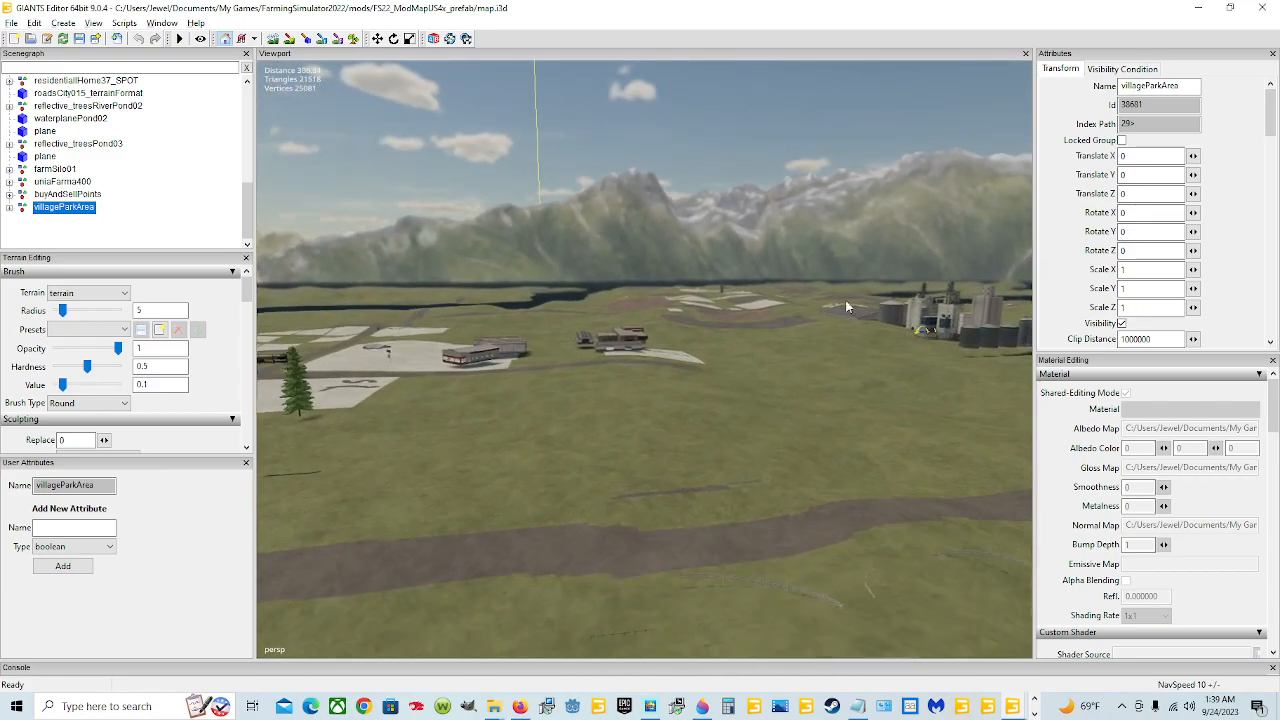
scroll(849, 291, up, 3)
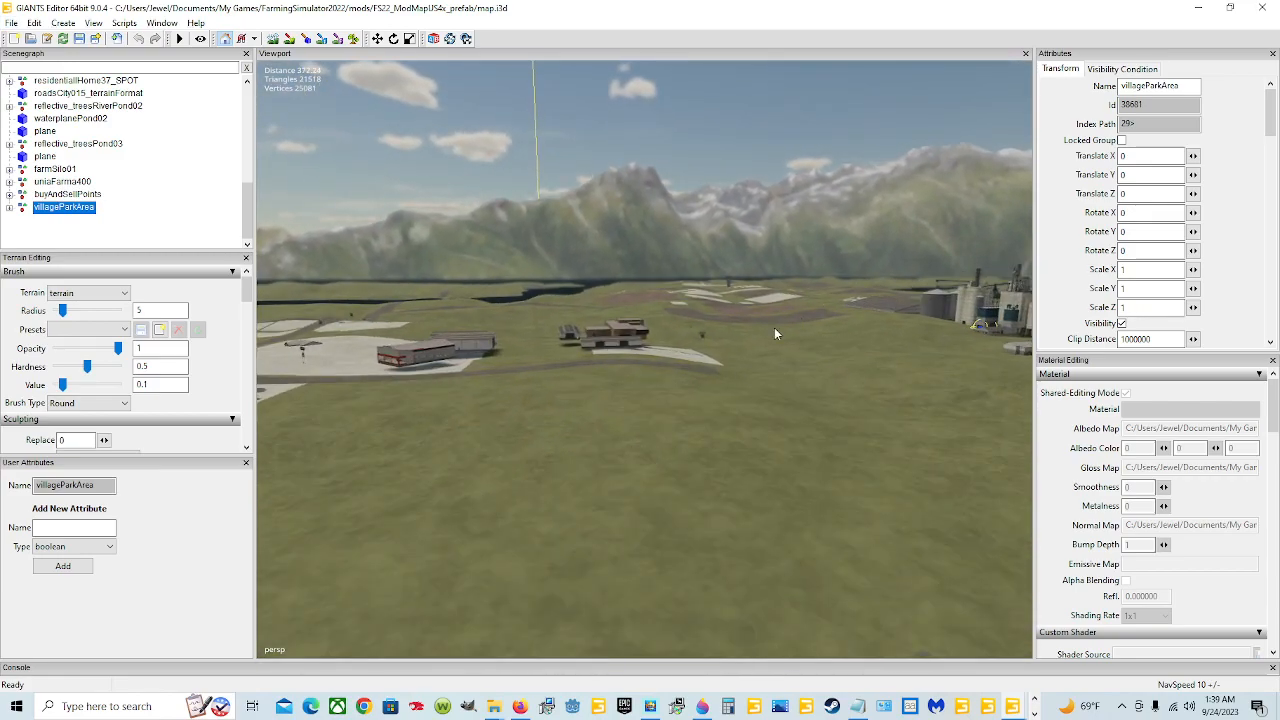
key(ctrl+b)
click(592, 505)
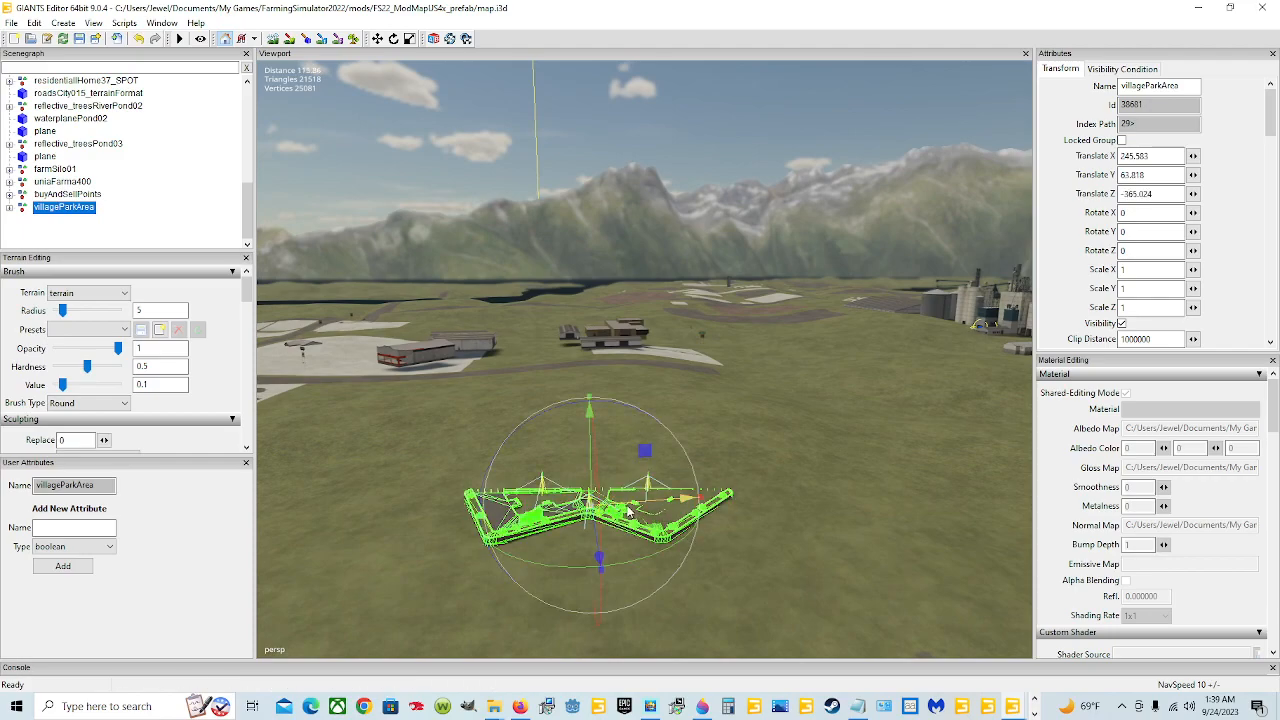
Move villageParkArea across the grass to about X 160.3 and Z -363.5, near the lone conifer
drag(665, 499, 589, 509)
drag(613, 467, 405, 487)
alt+drag(642, 511, 536, 469)
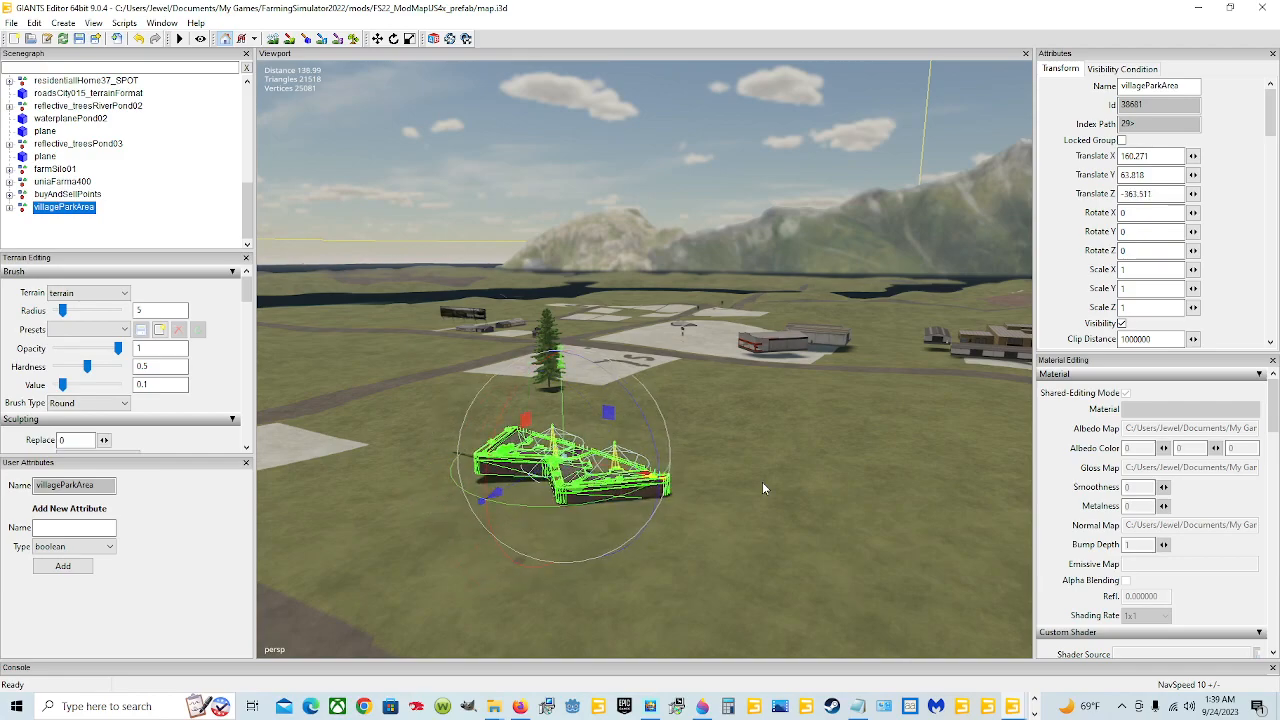
alt+drag(762, 482, 789, 509)
scroll(787, 512, down, 3)
alt+drag(686, 517, 737, 504)
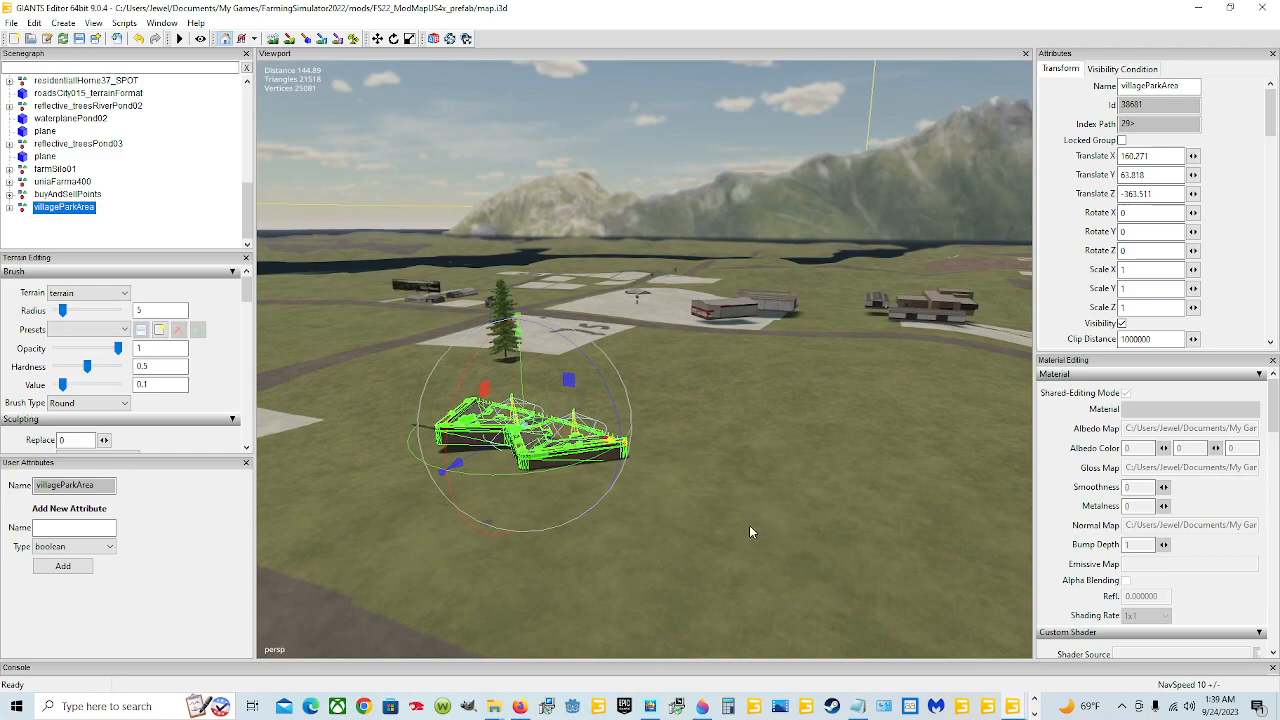
Switch to the mapFR map and export villageParkArea with its files and parent directory structure as villageParkArea2 in the park folder
mouse_move(1028, 707)
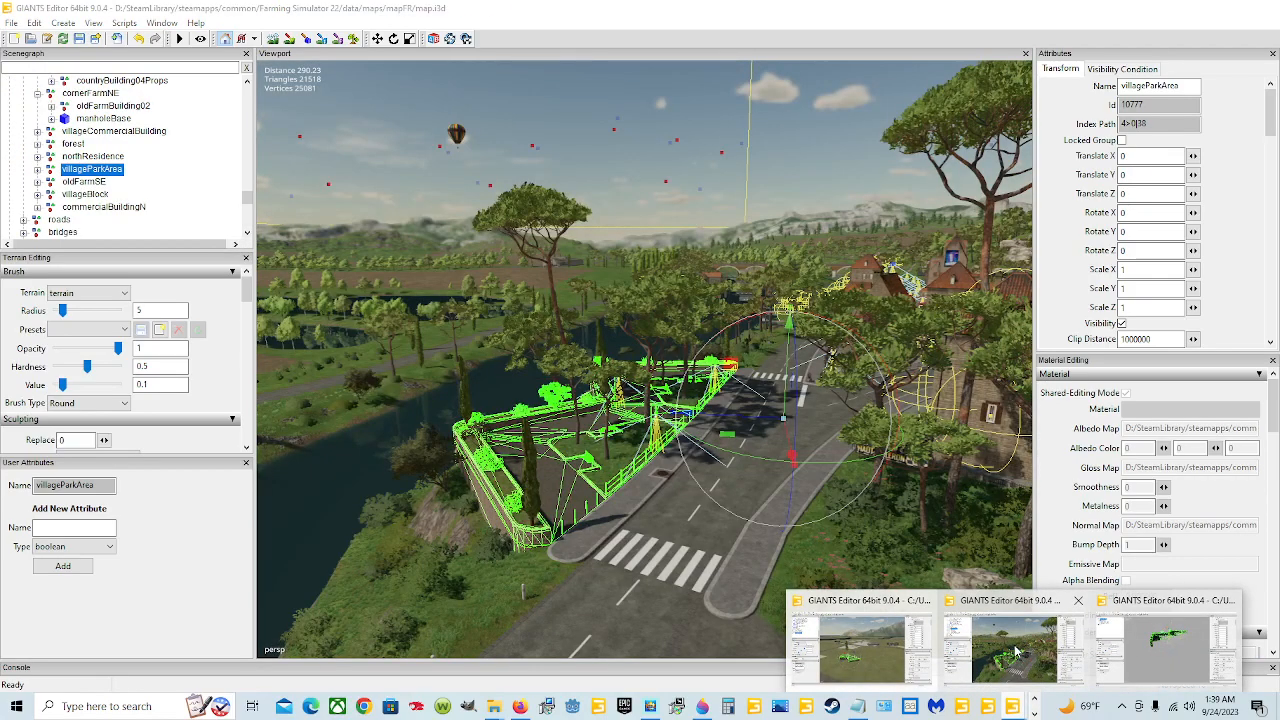
click(1008, 645)
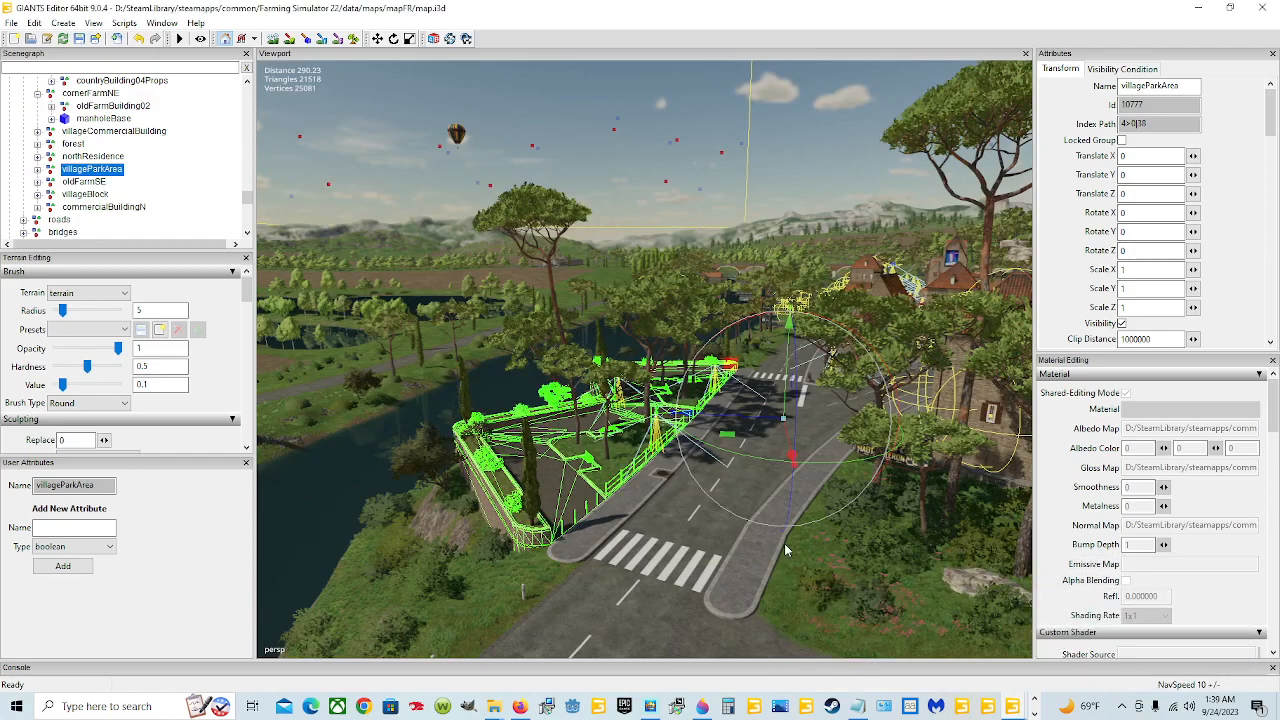
click(11, 22)
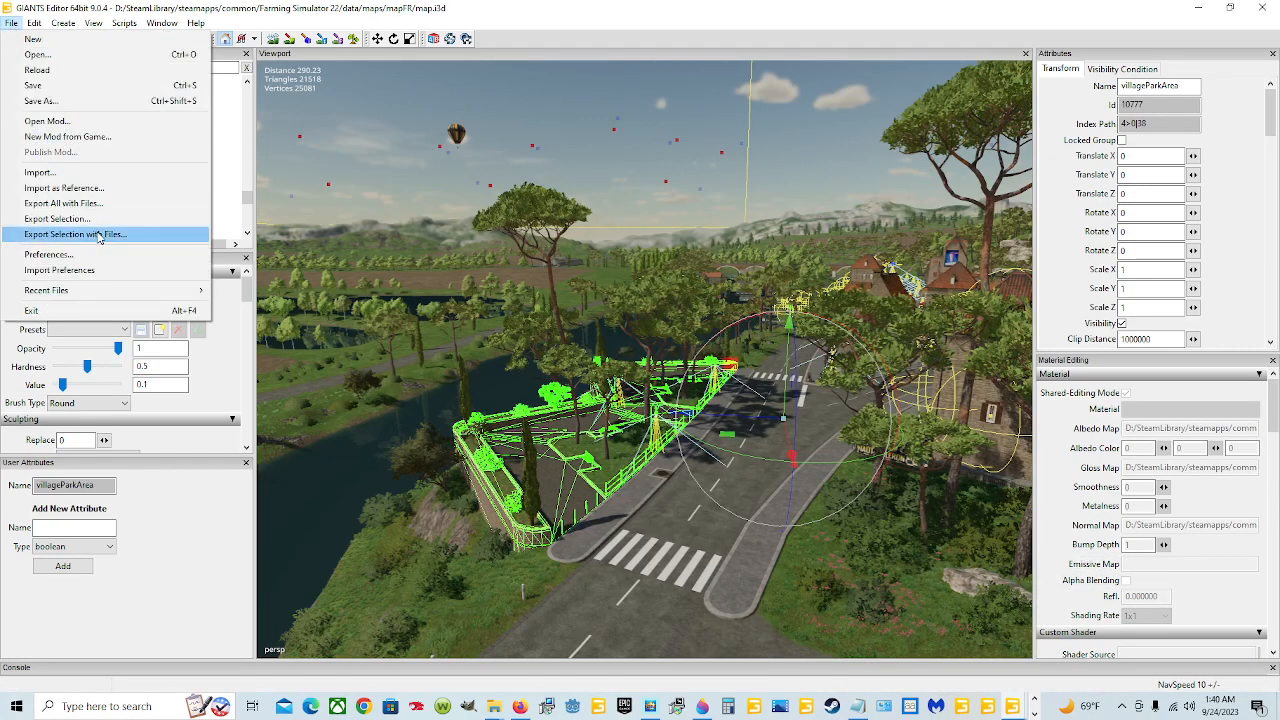
click(99, 235)
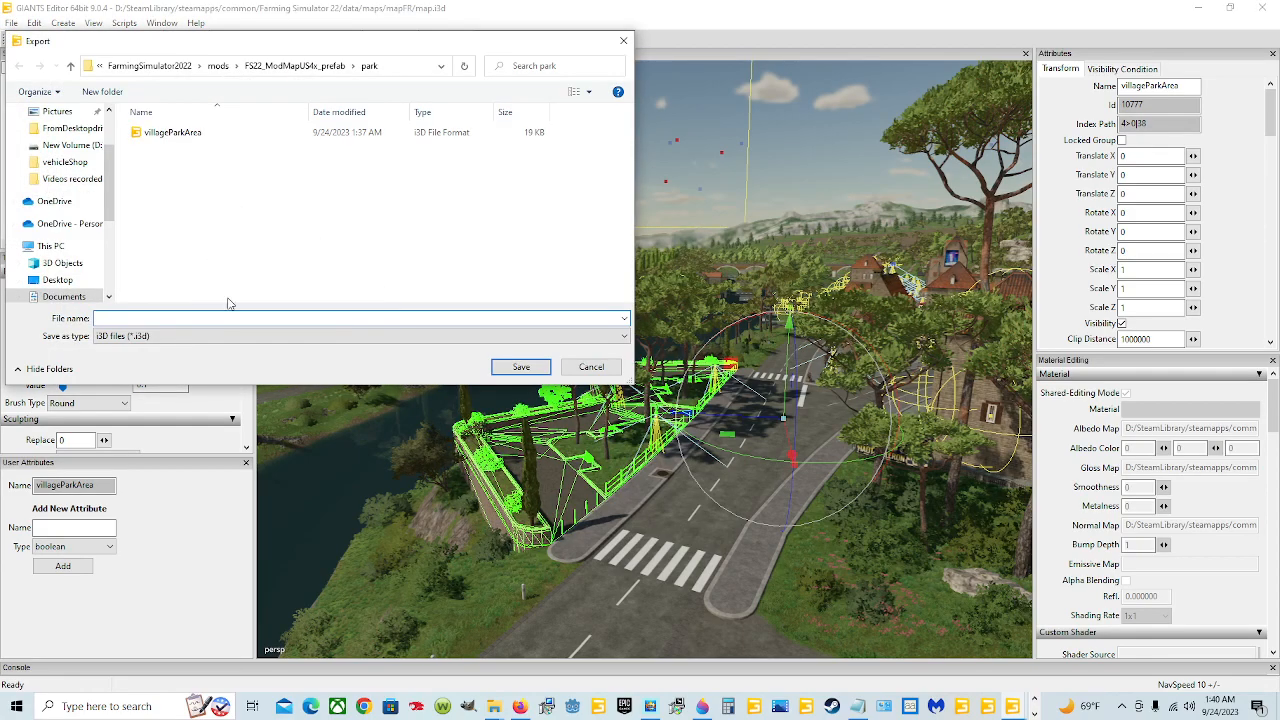
text(villageParkA)
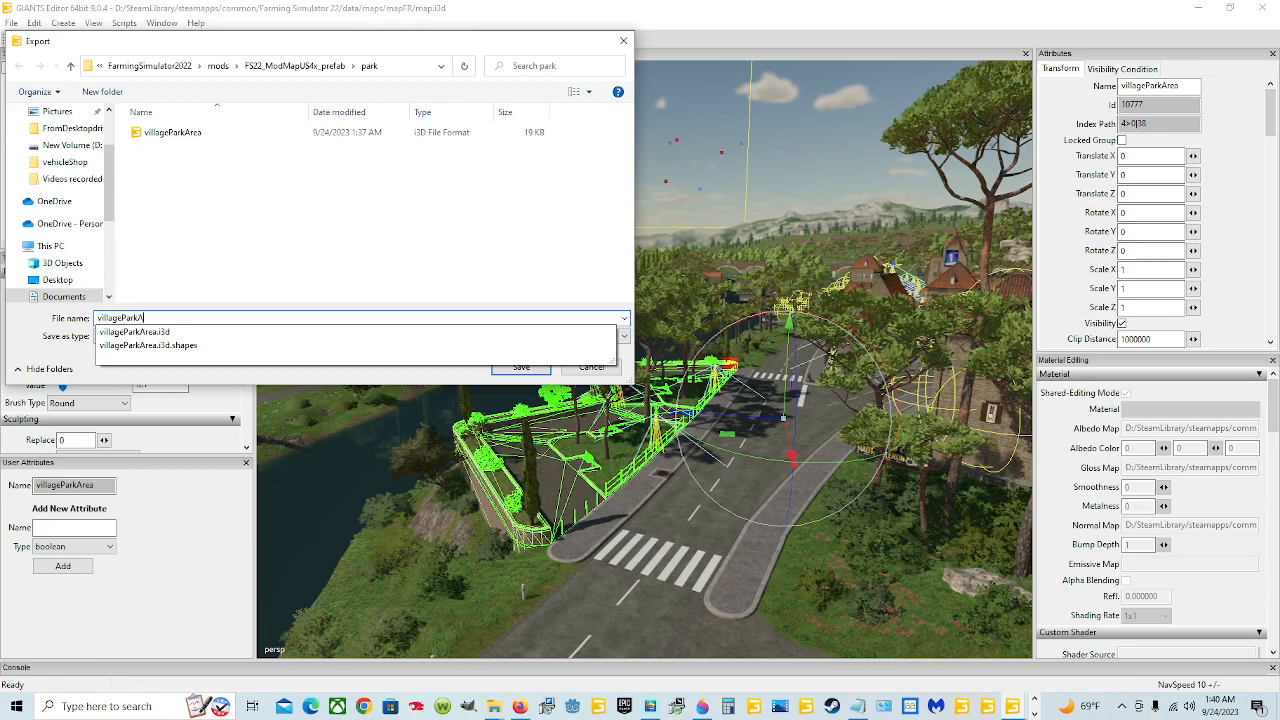
text(rea2)
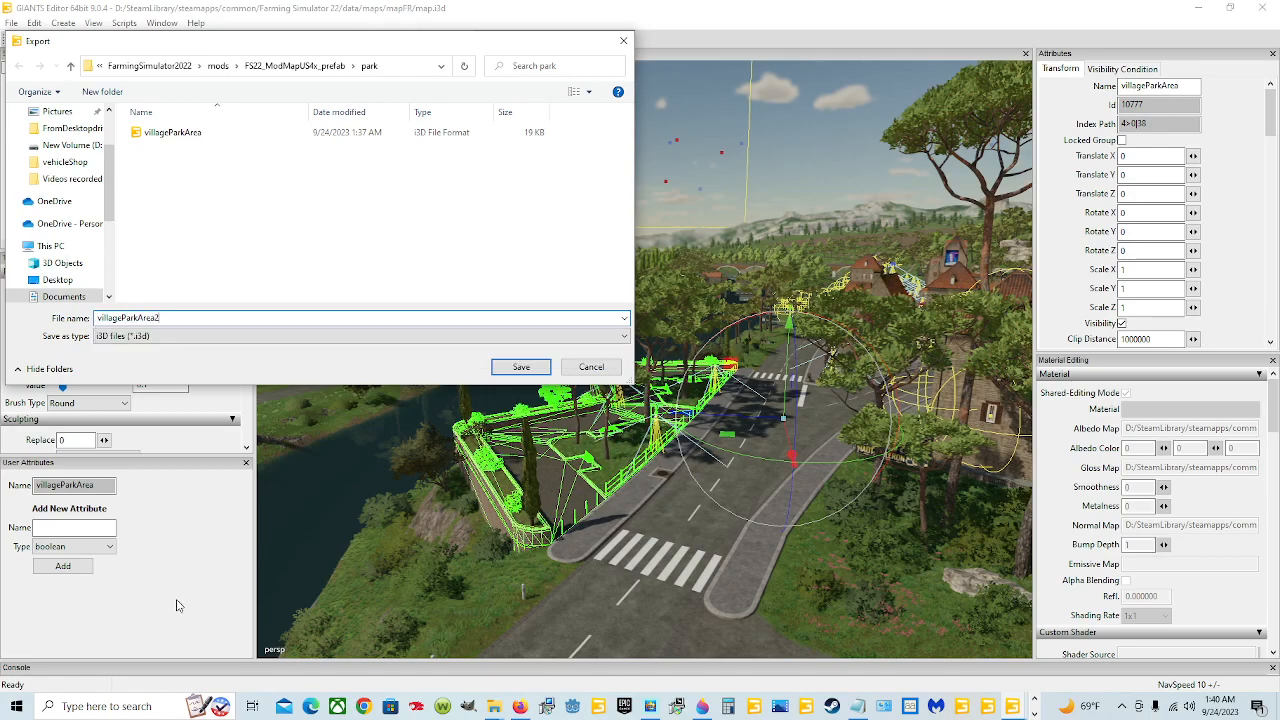
click(521, 367)
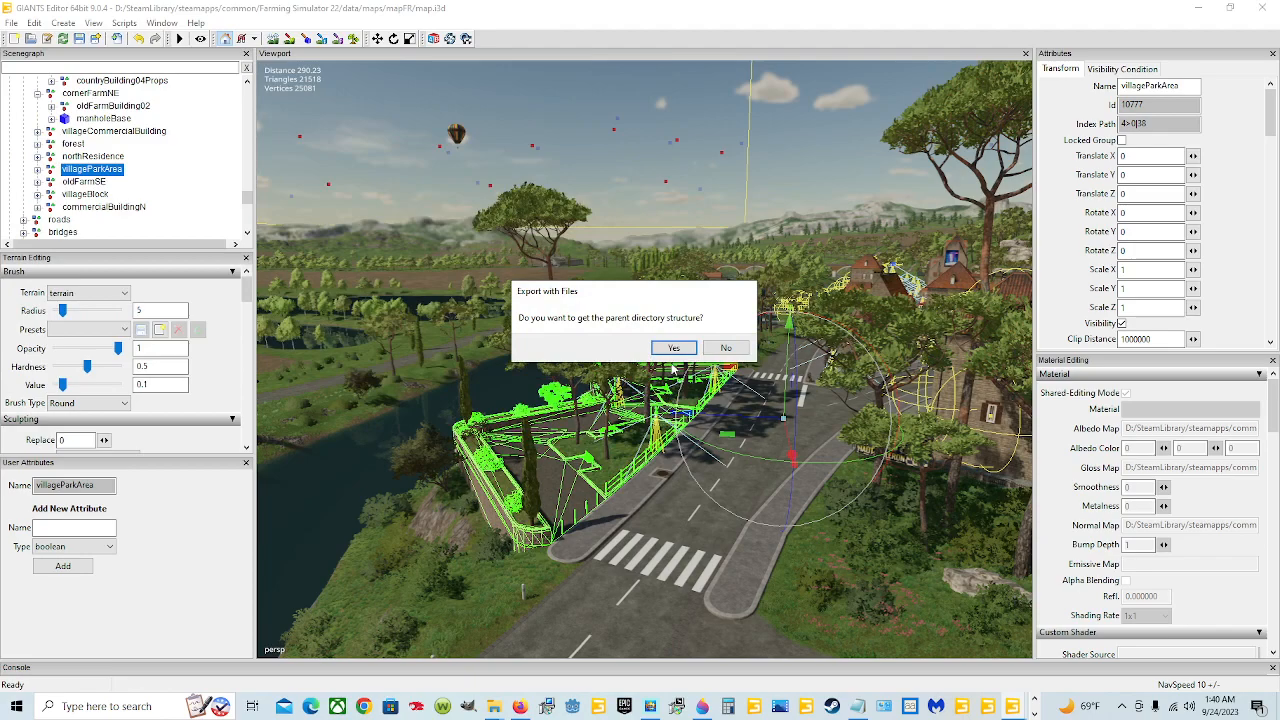
click(673, 347)
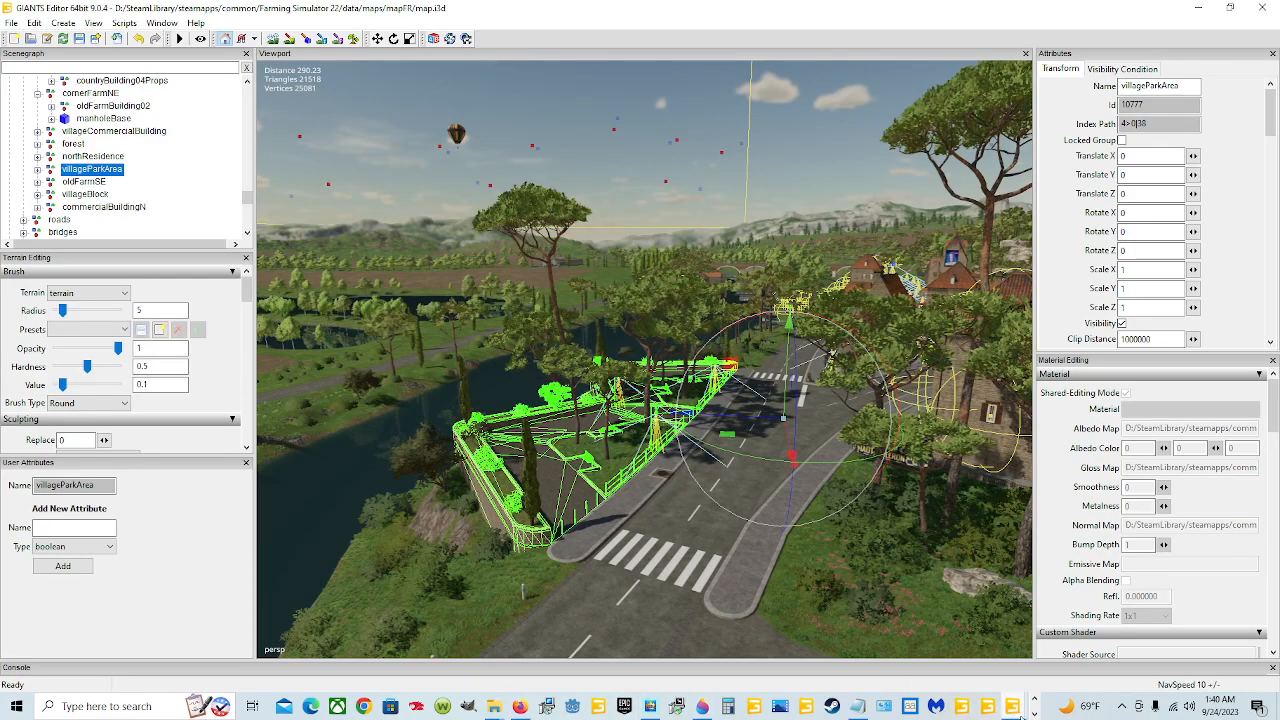
Switch back to the FS22_ModMapUS4x_prefab map and import villageParkArea2 from its park folder
mouse_move(1013, 706)
click(855, 605)
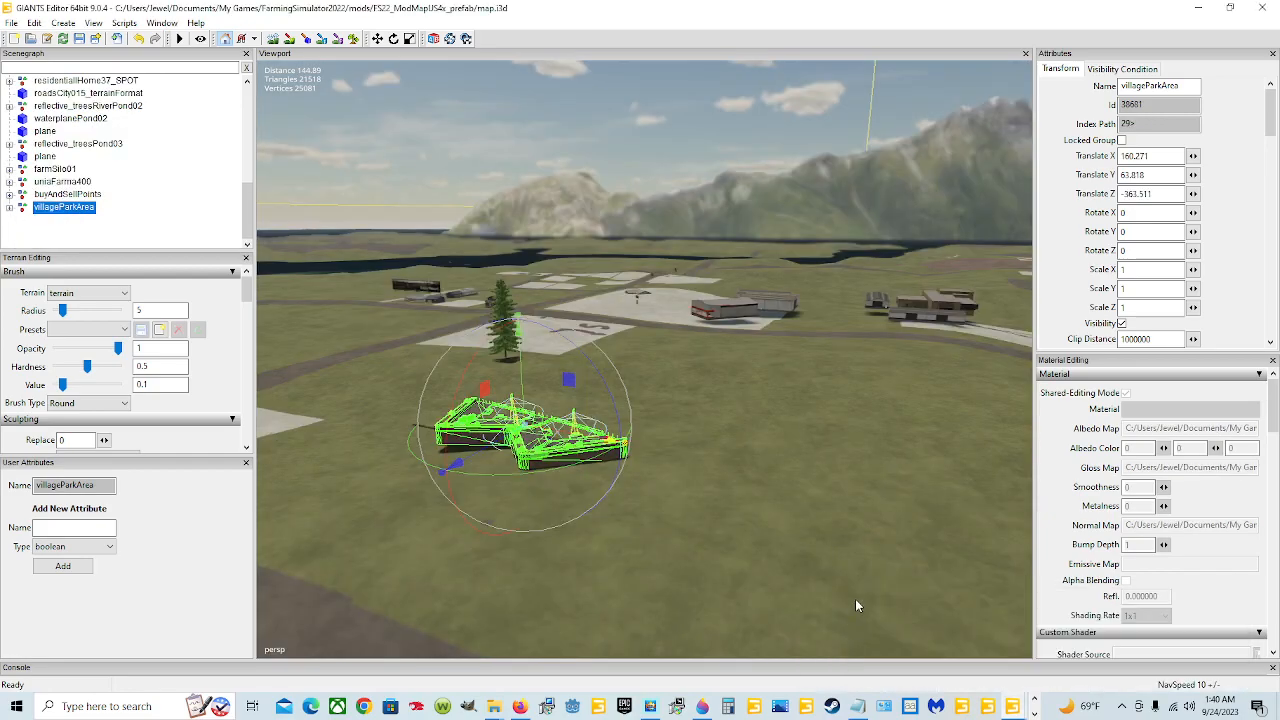
click(12, 22)
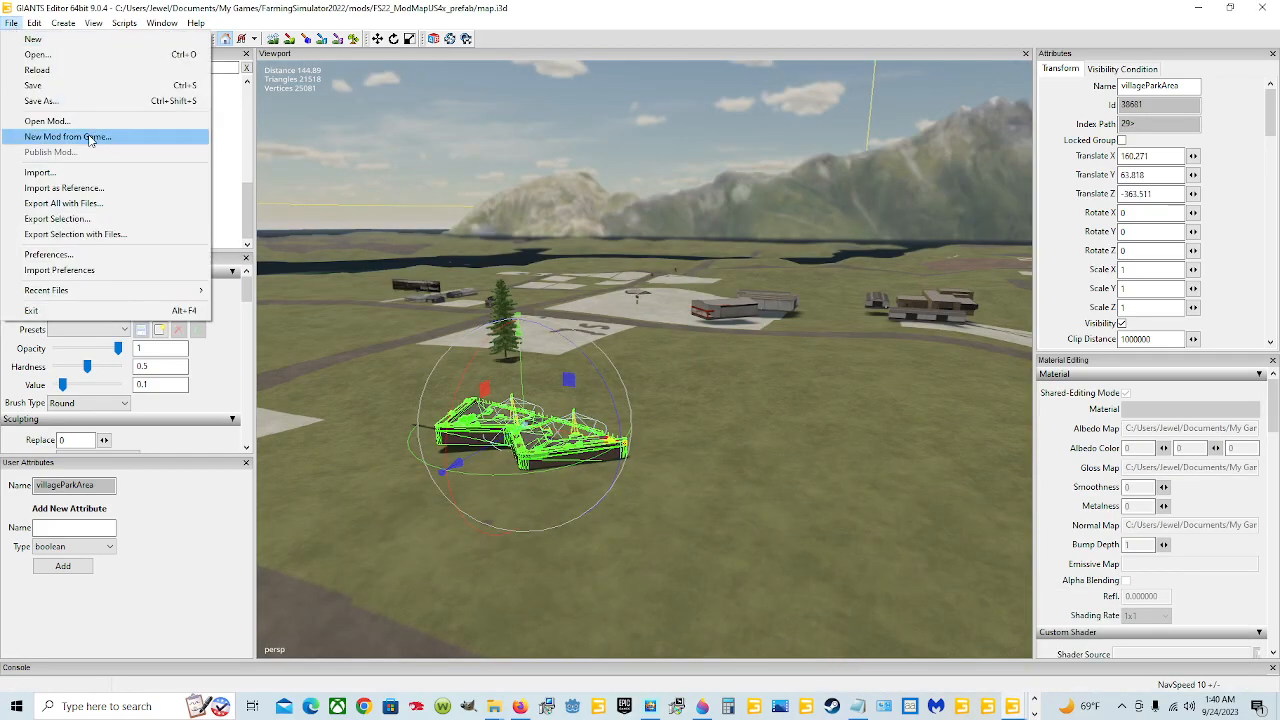
click(90, 187)
click(215, 149)
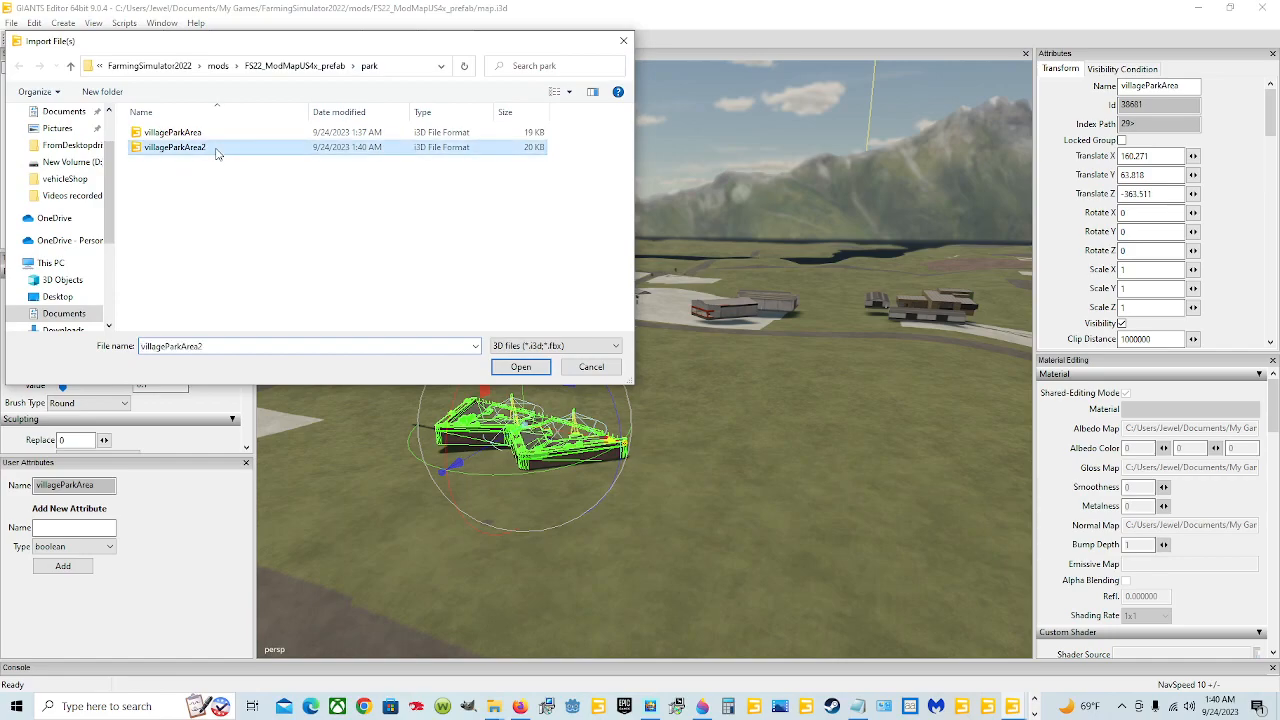
click(522, 367)
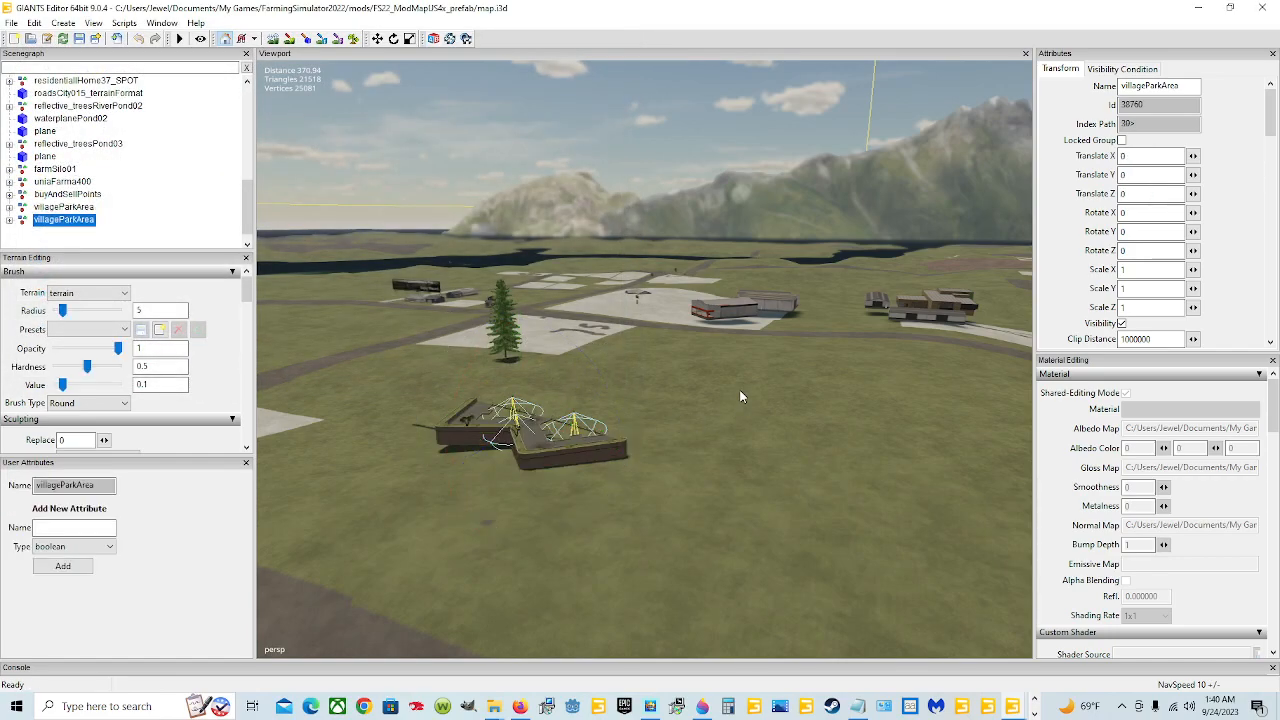
Try to move the newly imported villageParkArea along the Z axis to 98.25, and undo the move
alt+drag(729, 462, 674, 477)
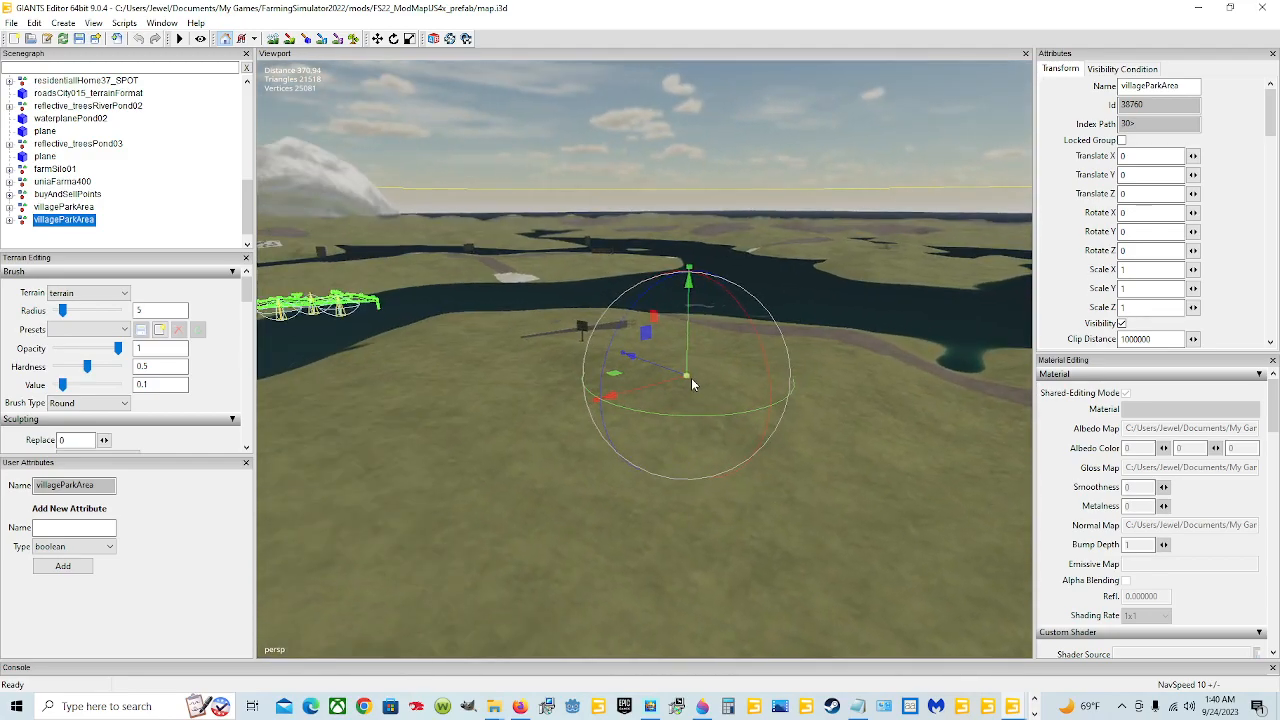
alt+drag(686, 380, 544, 297)
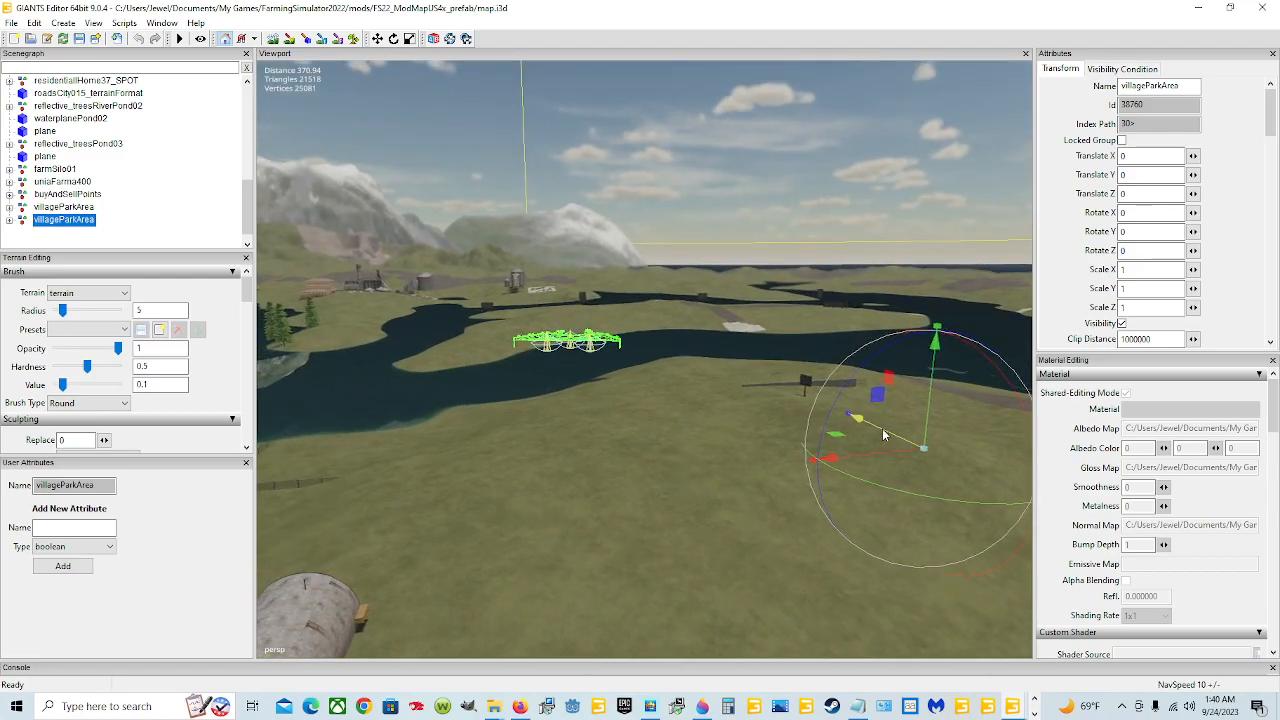
drag(885, 433, 850, 457)
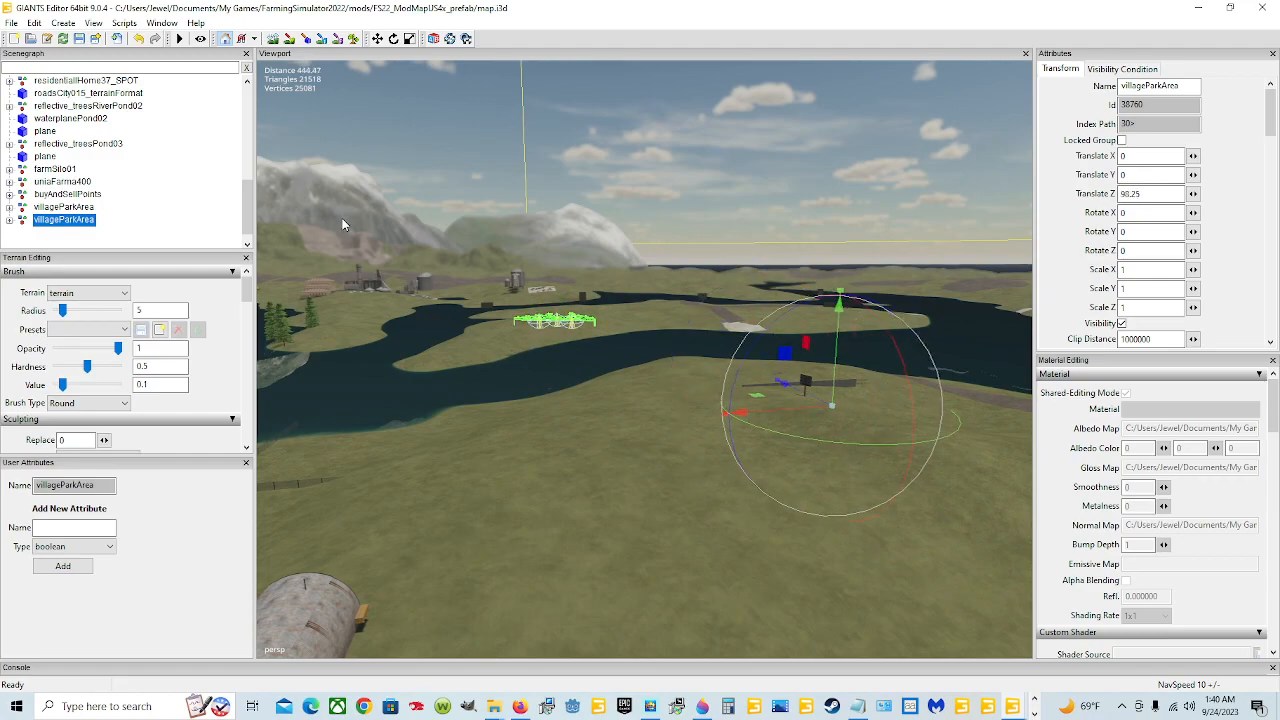
click(139, 39)
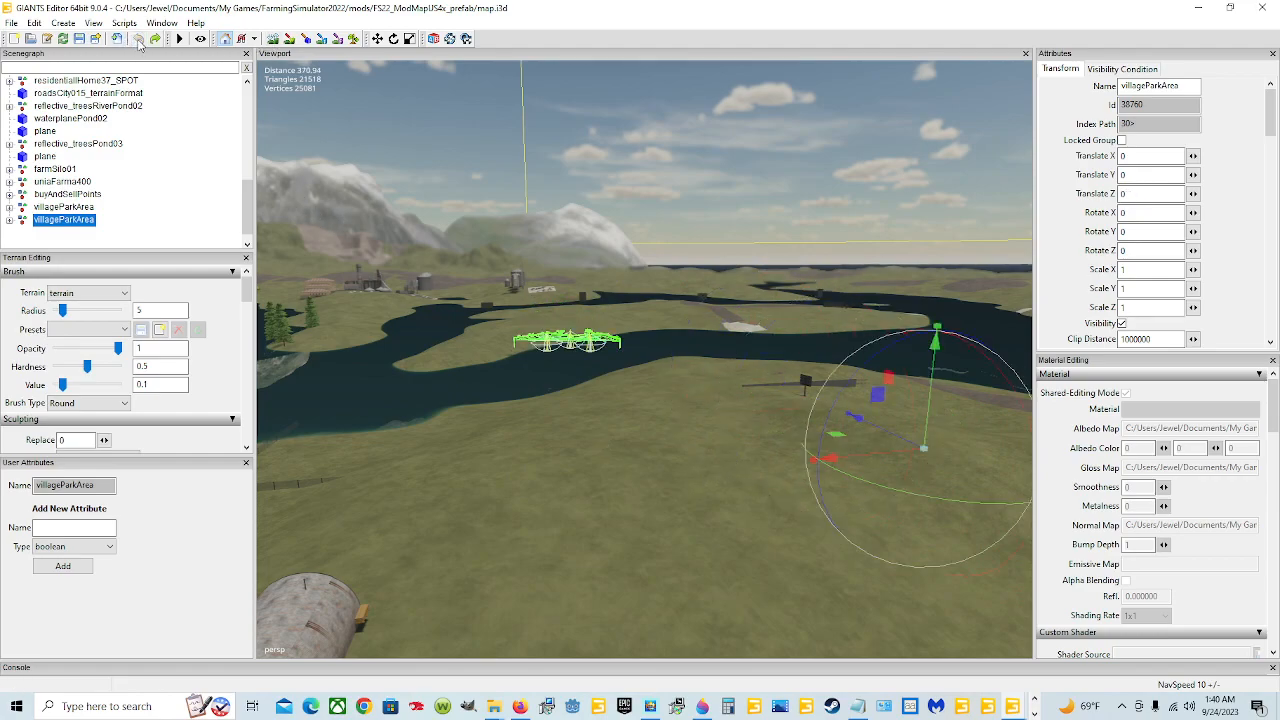
Try to place the newly imported villageParkArea on the grass at about X 129.1, Y 55.2 and Z -248.7, and undo the placement
alt+drag(557, 284, 856, 352)
key(ctrl+b)
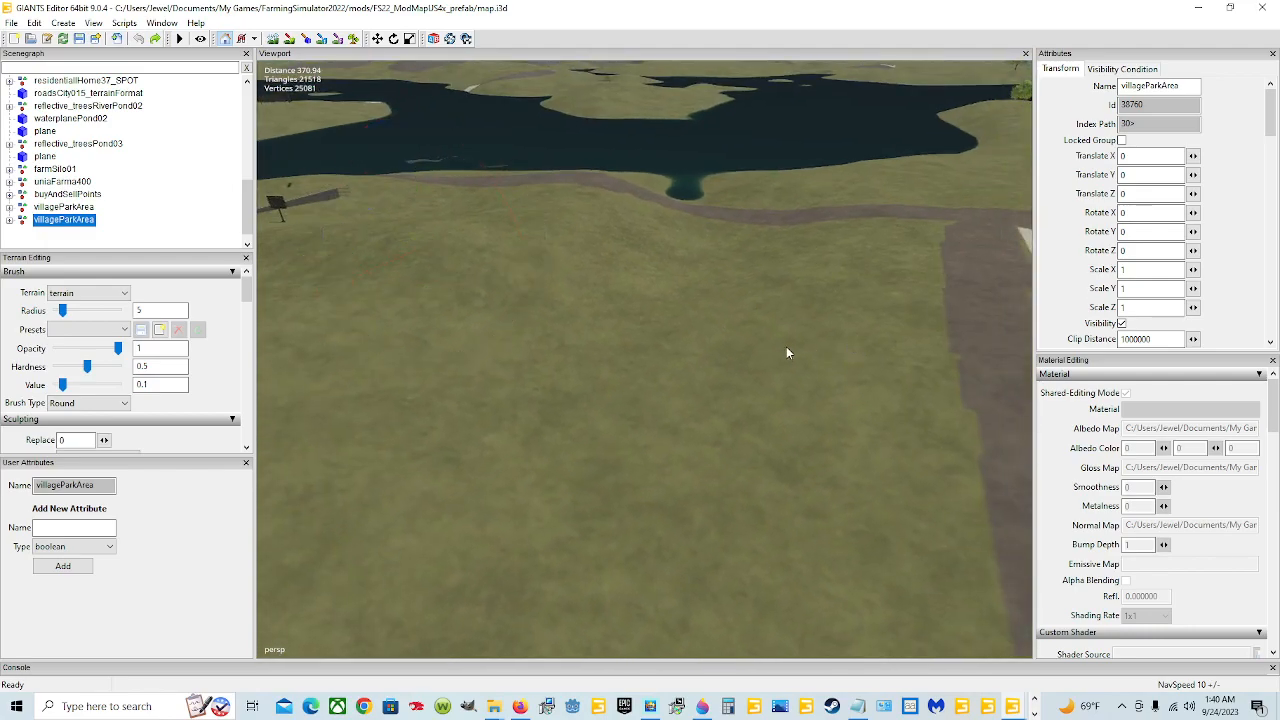
click(807, 338)
alt+drag(817, 360, 900, 396)
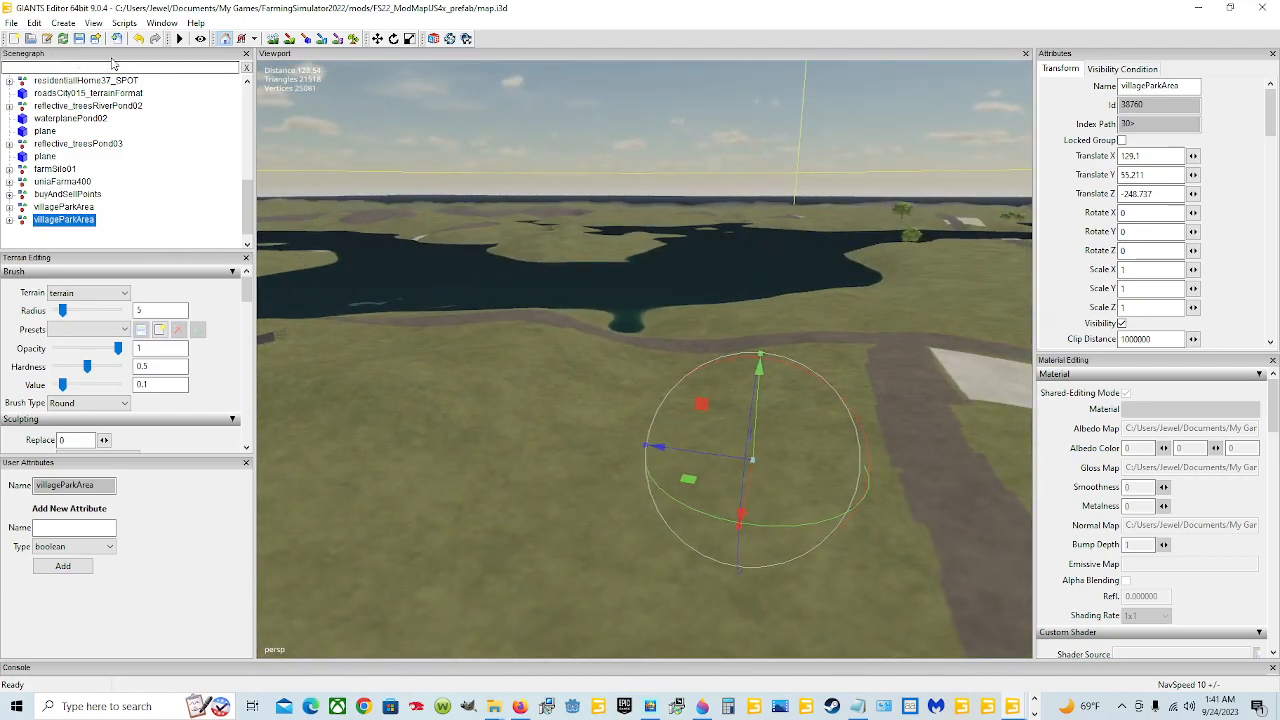
click(139, 40)
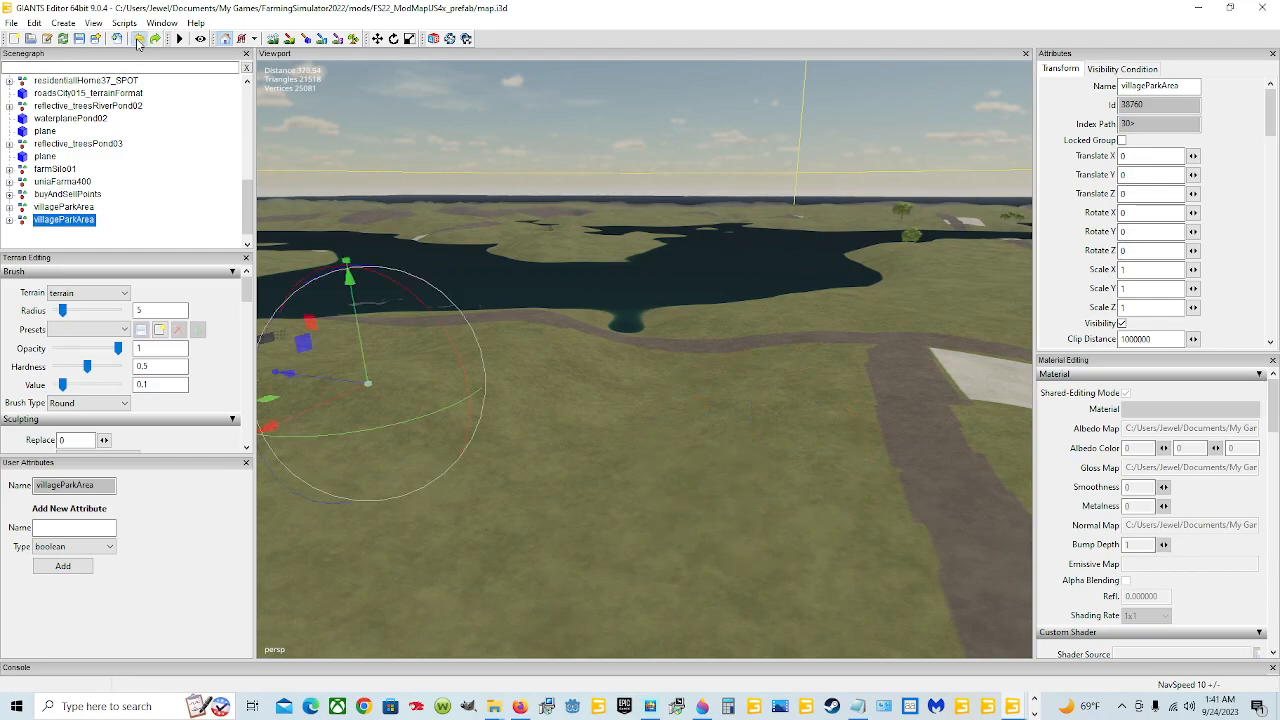
Expand the newly imported villageParkArea and place its villagePark object on the grass at about X 167, Y 55.8 and Z -187.3
alt+drag(659, 286, 514, 283)
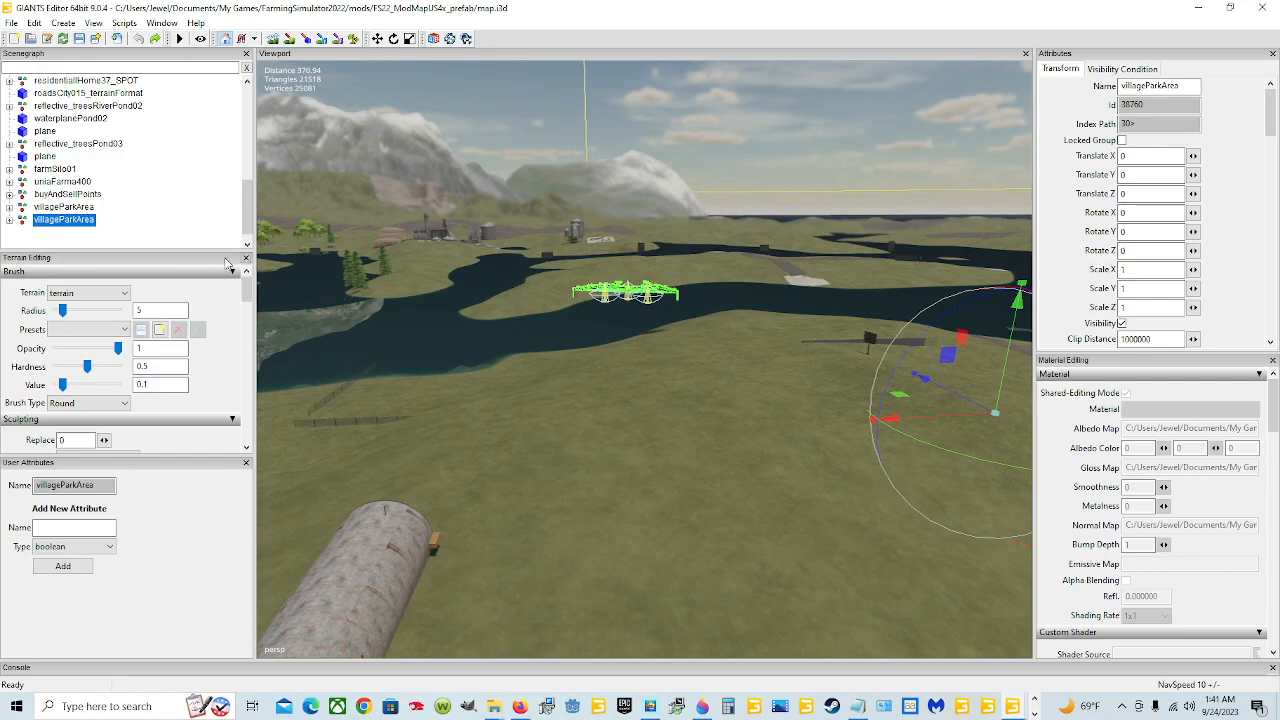
click(10, 219)
click(73, 234)
alt+drag(400, 345, 555, 385)
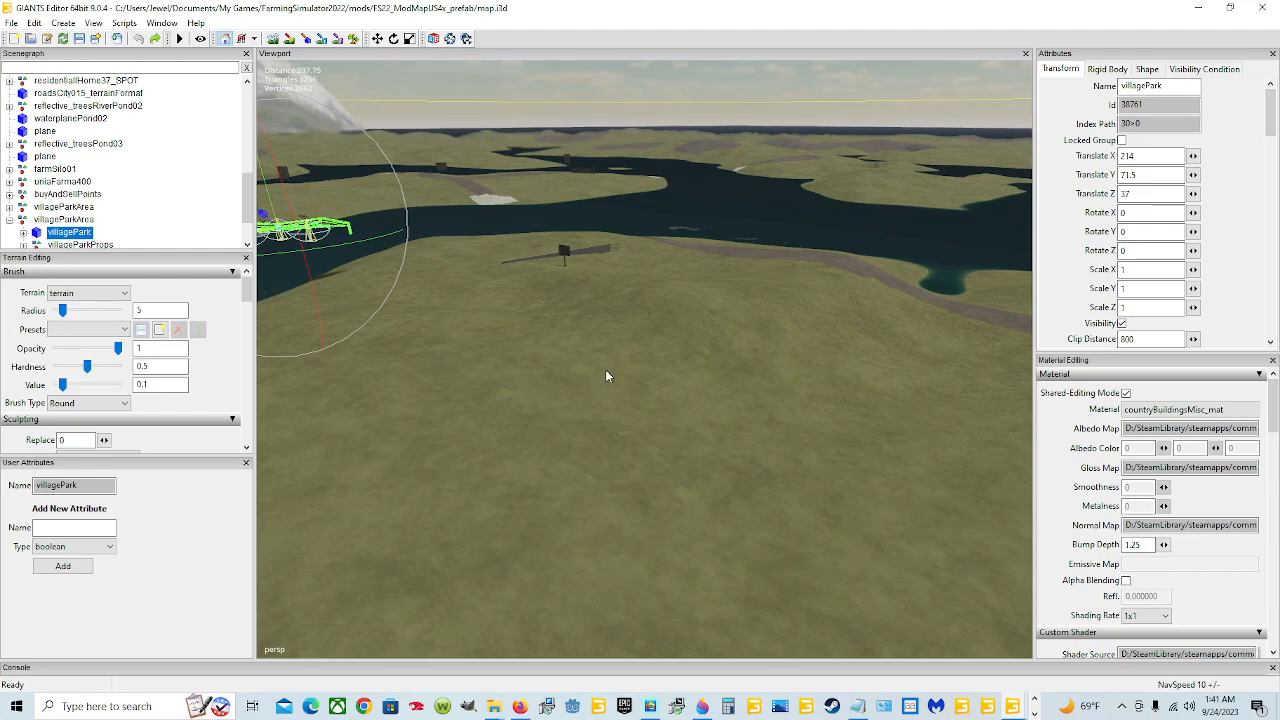
key(ctrl+b)
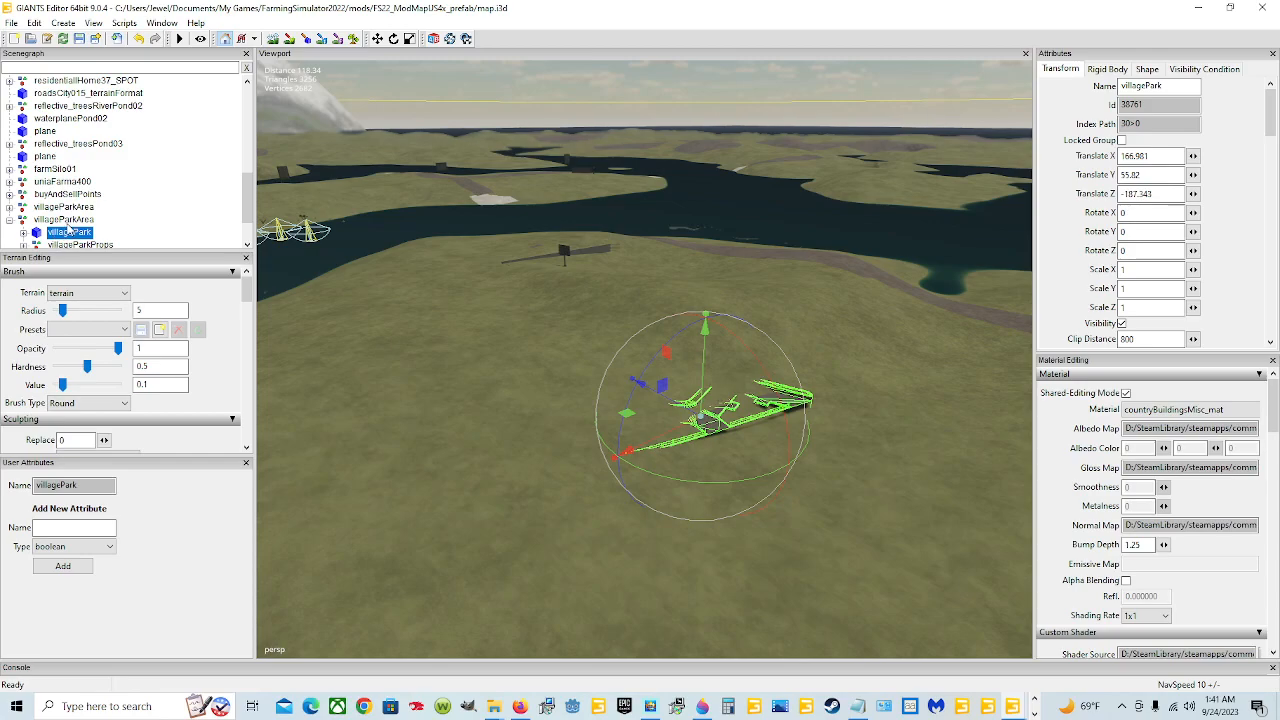
Examine where the villagePark, villageParkProps and villageParkStains parts sit relative to each other and to their shared origin
click(66, 221)
click(75, 234)
scroll(100, 236, down, 1)
click(80, 220)
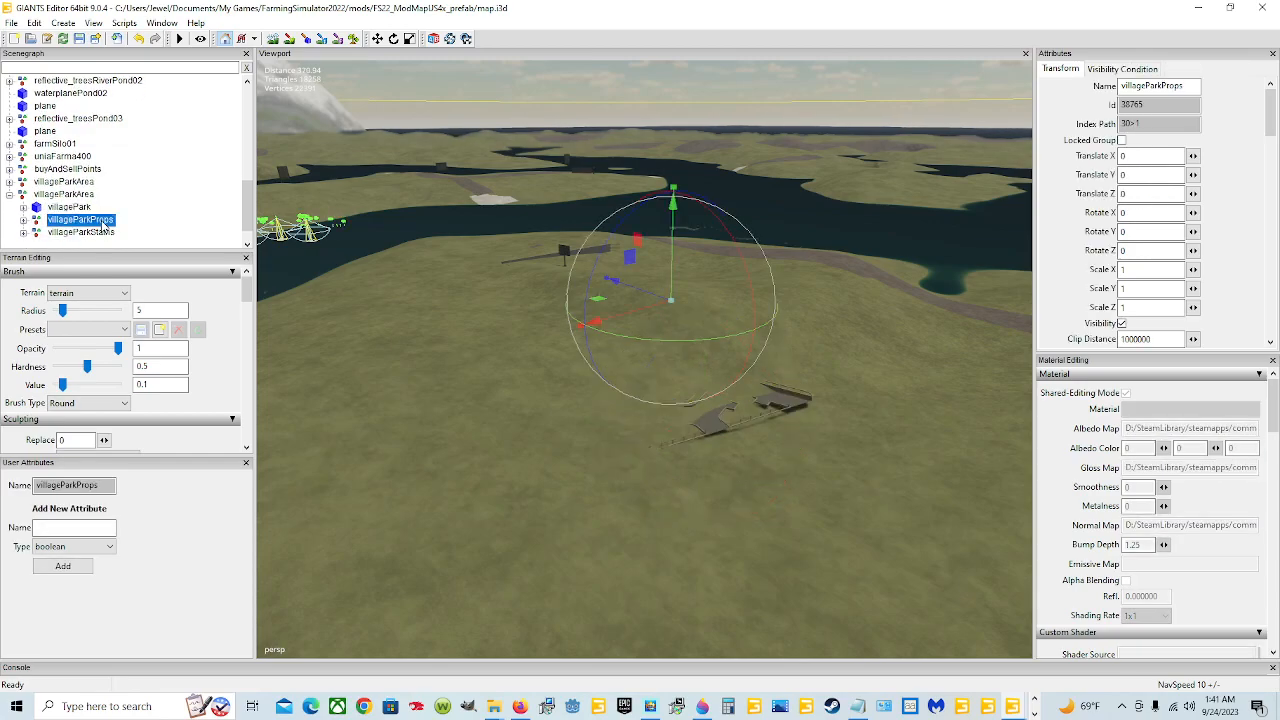
right_drag(503, 363, 426, 317)
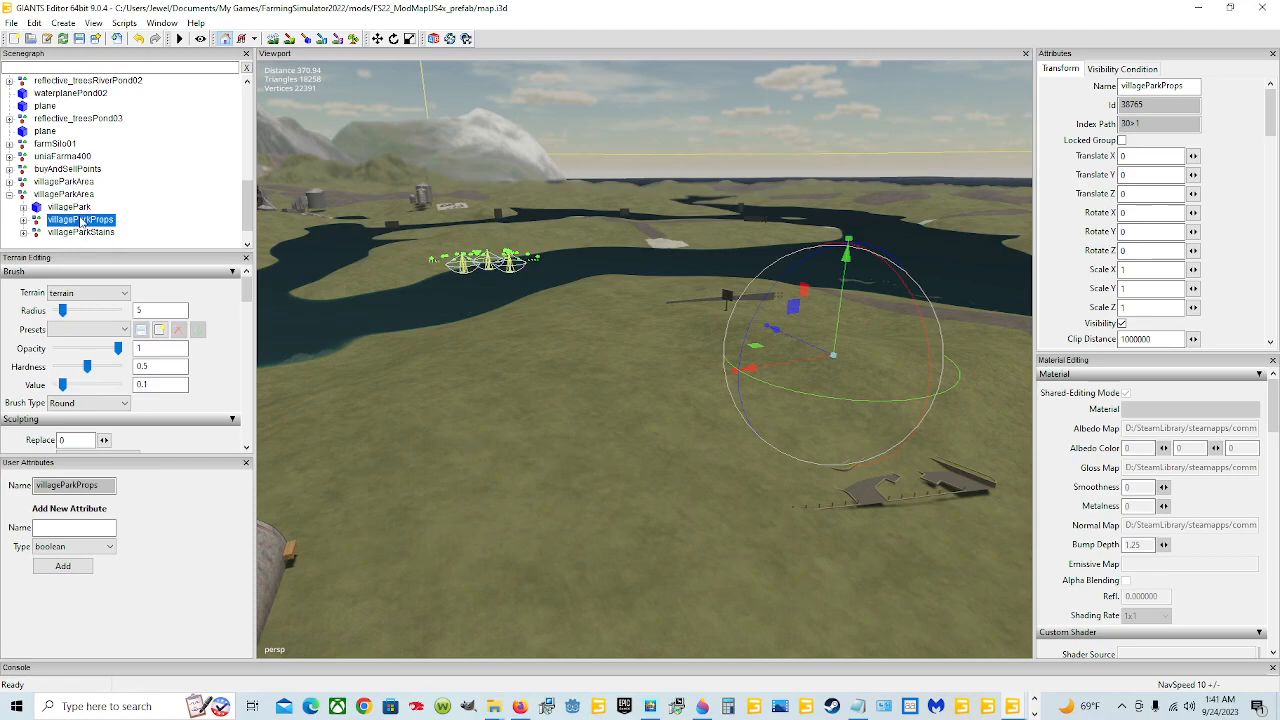
key(Up)
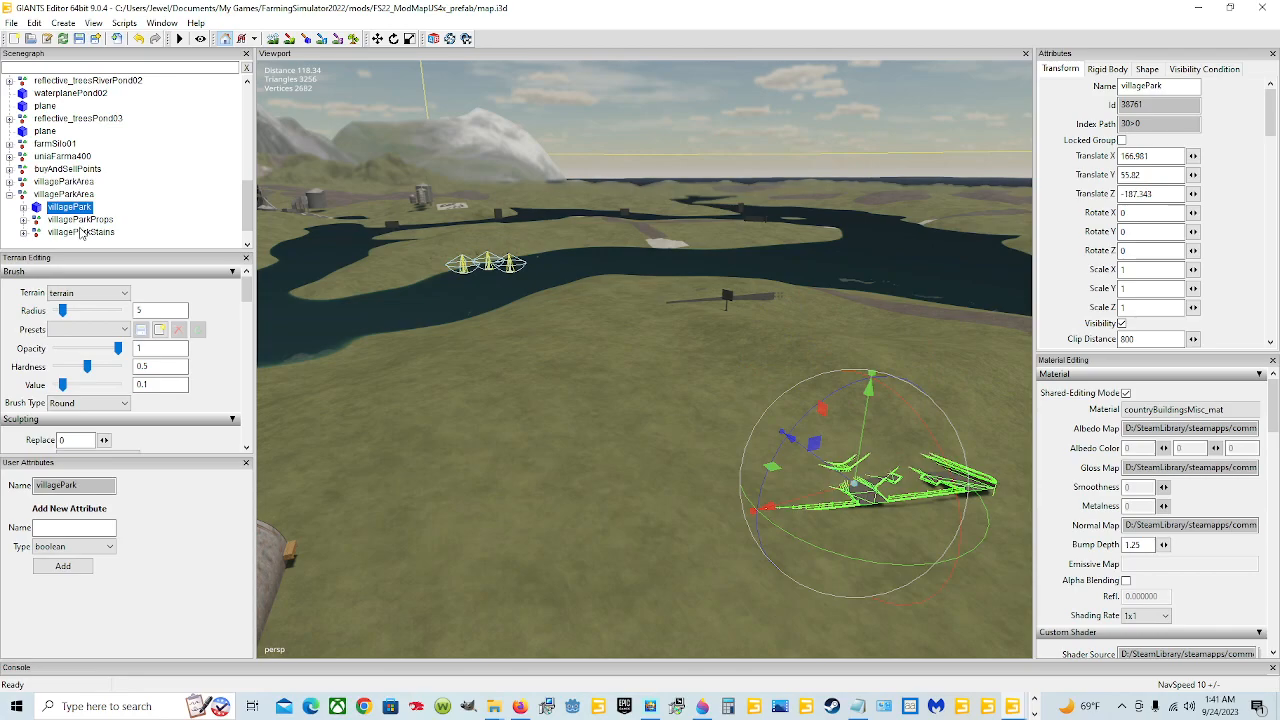
key(Down)
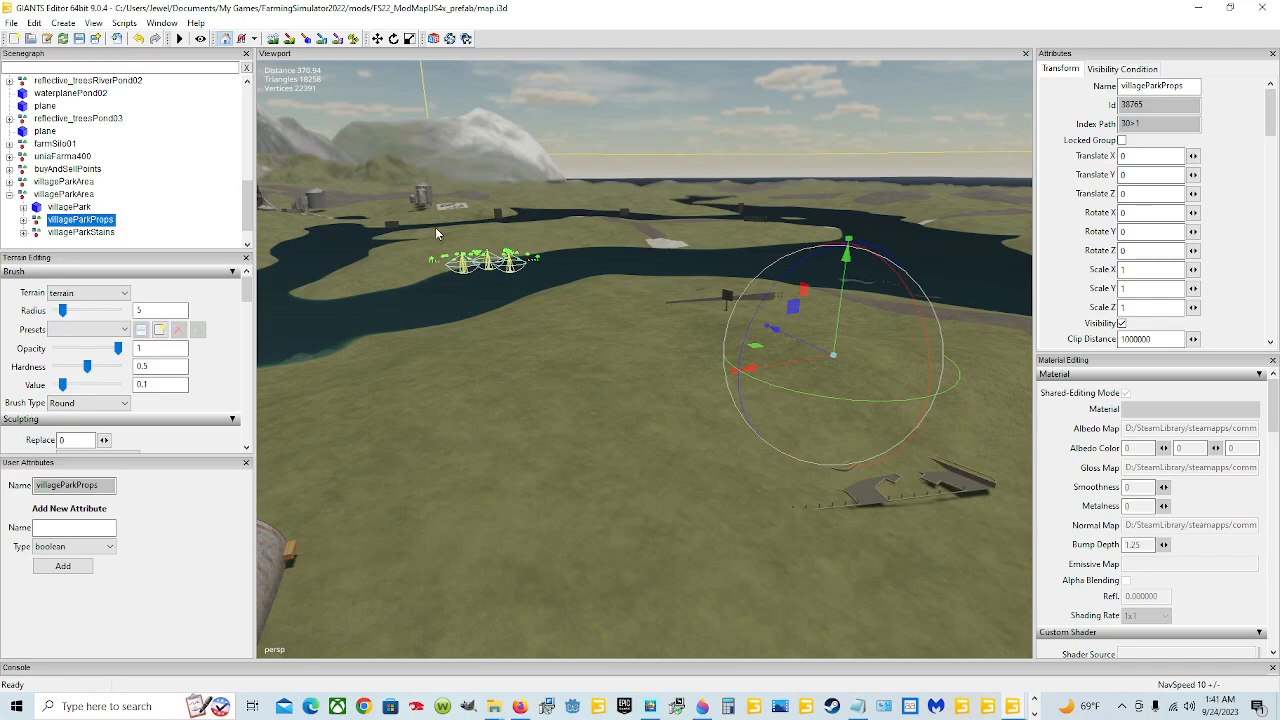
click(97, 234)
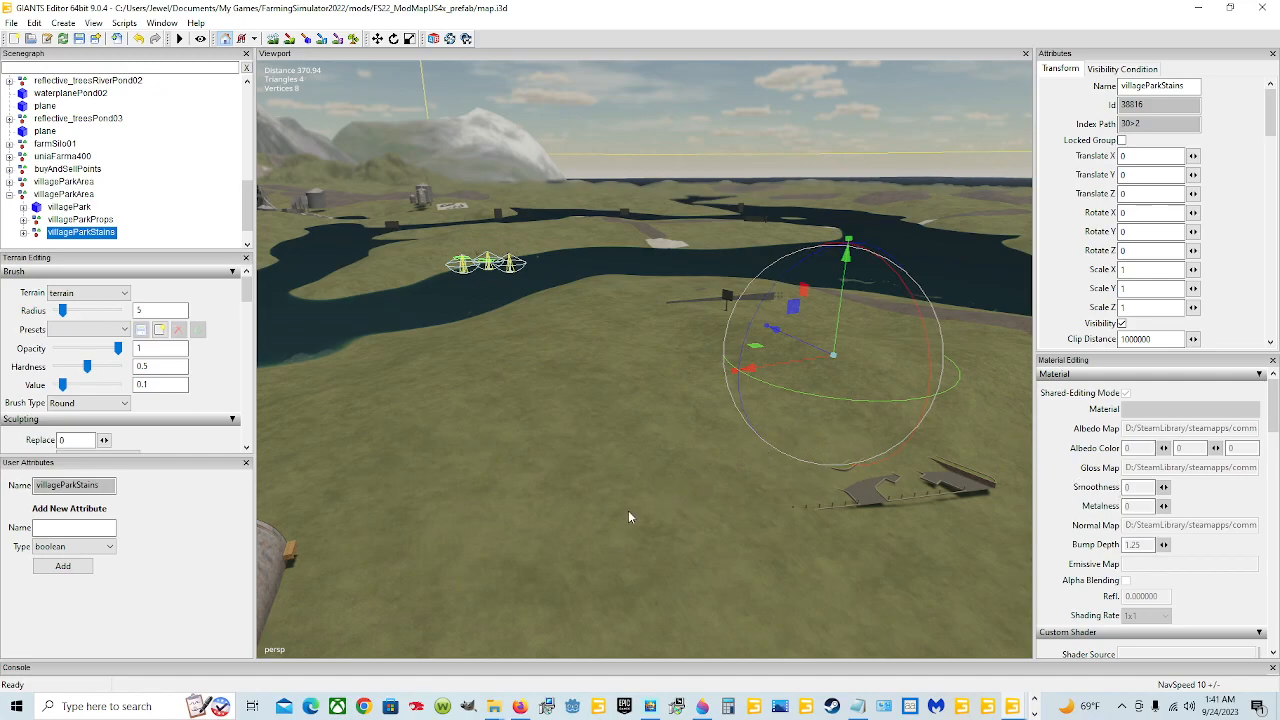
alt+drag(637, 505, 865, 484)
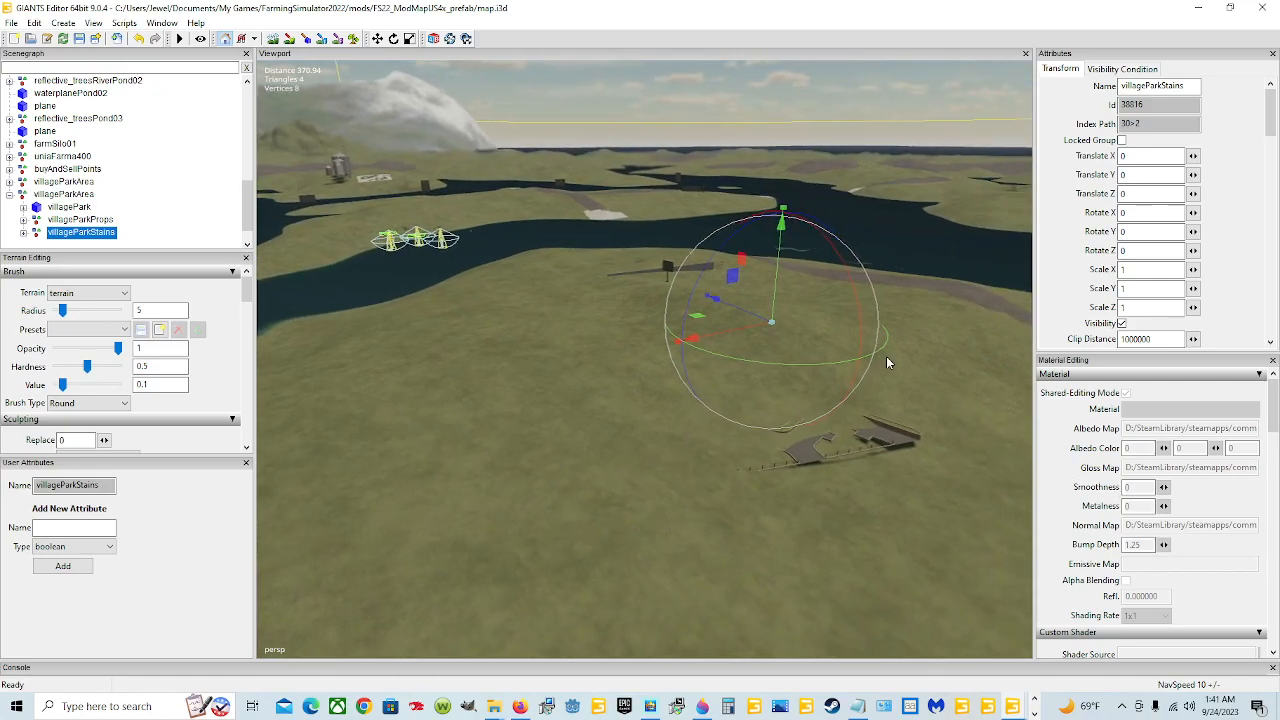
alt+drag(655, 485, 788, 468)
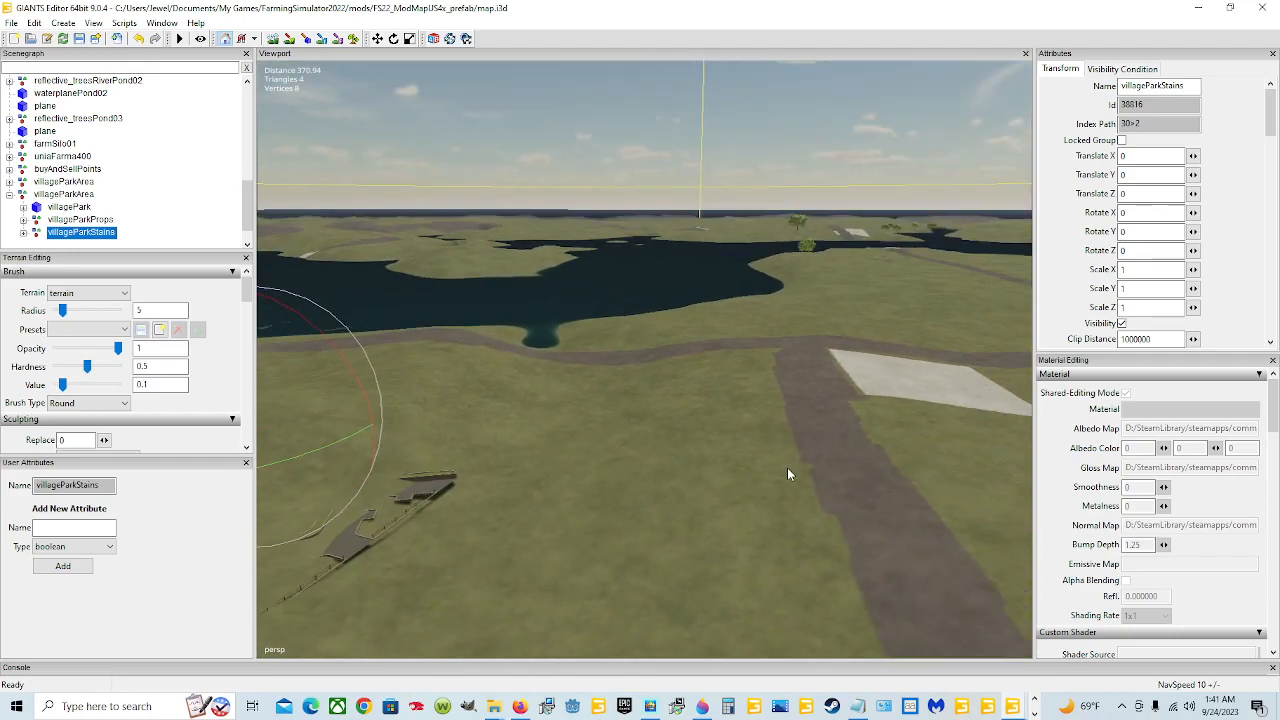
alt+right_drag(754, 420, 274, 510)
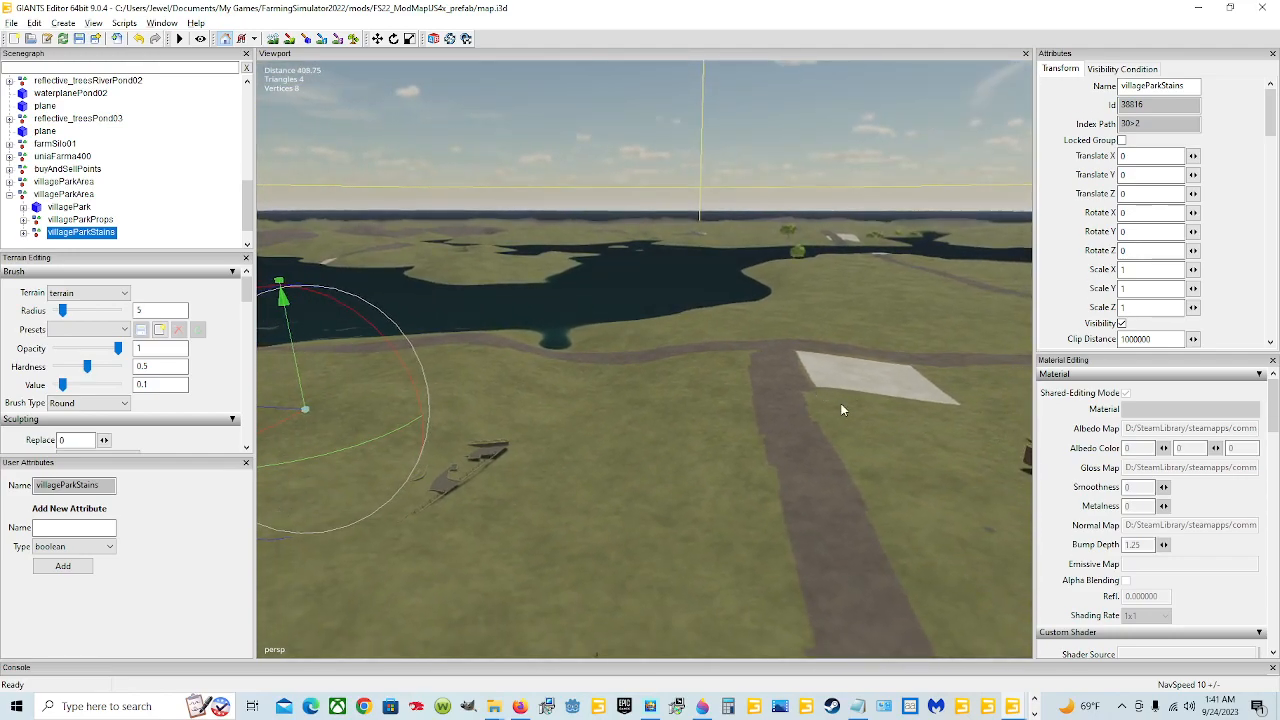
alt+right_drag(845, 401, 689, 456)
alt+drag(864, 463, 754, 456)
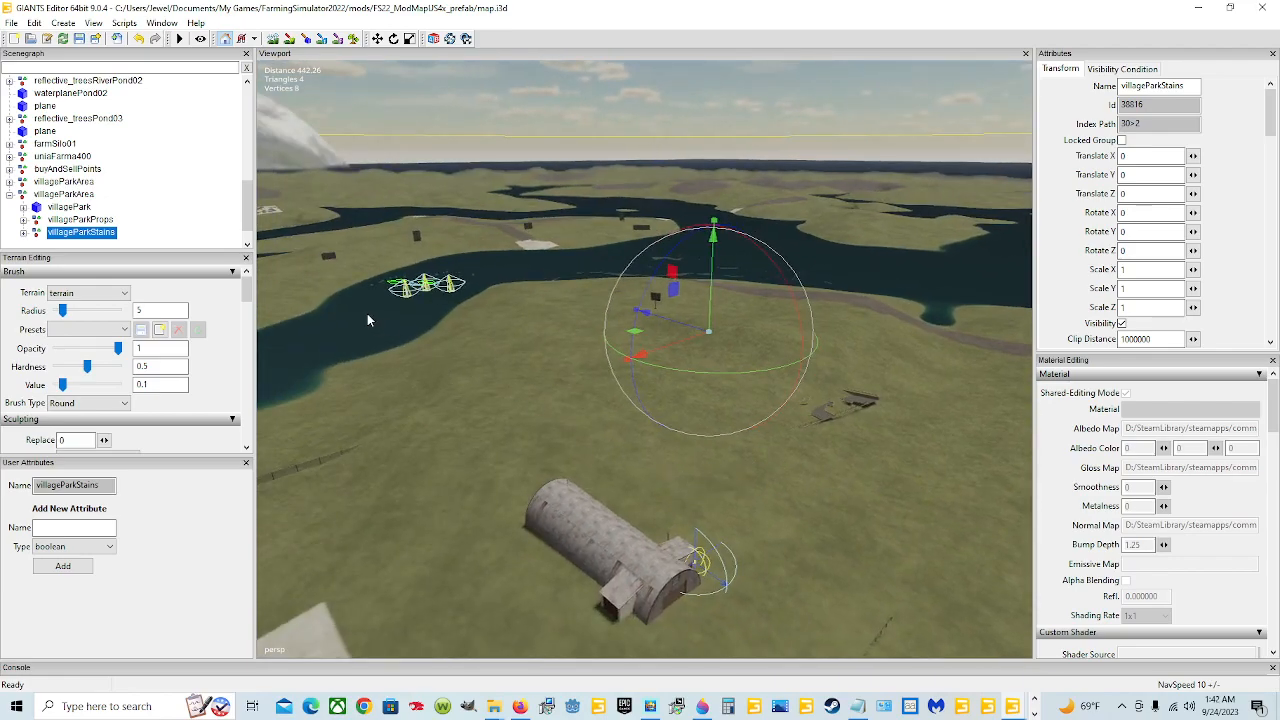
Delete both imported villageParkArea groups from the mod map
click(88, 195)
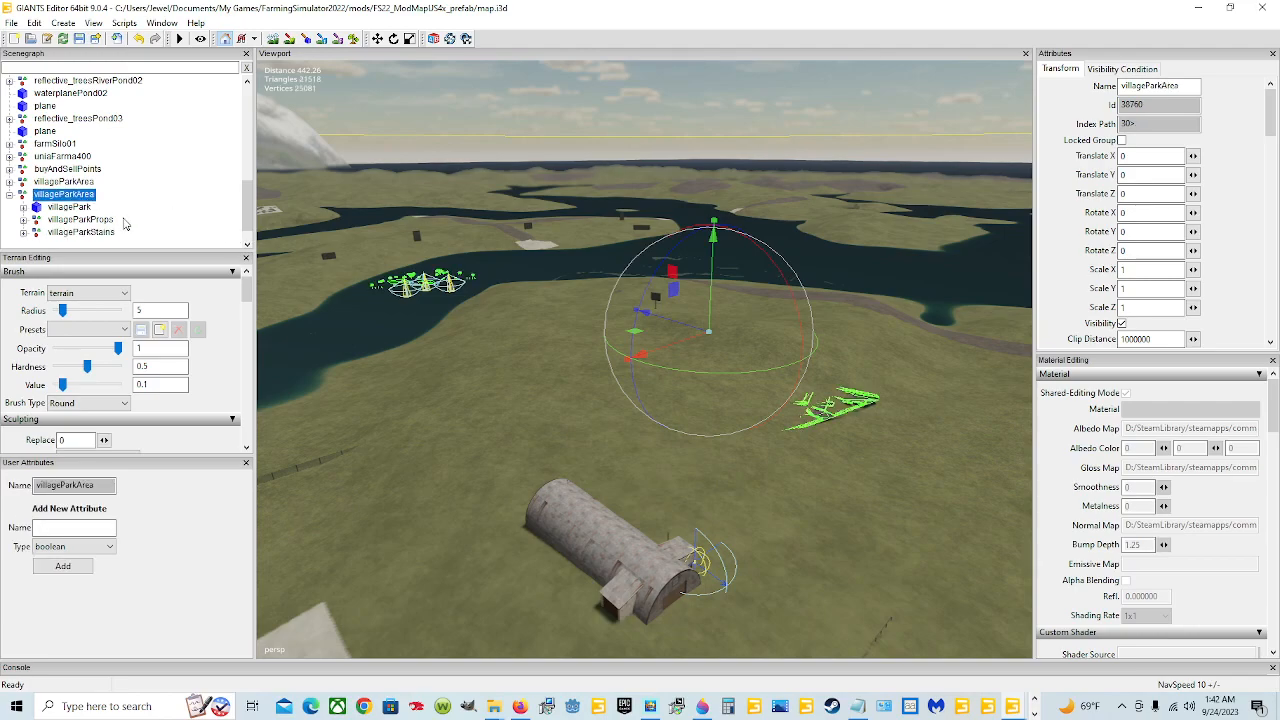
key(Delete)
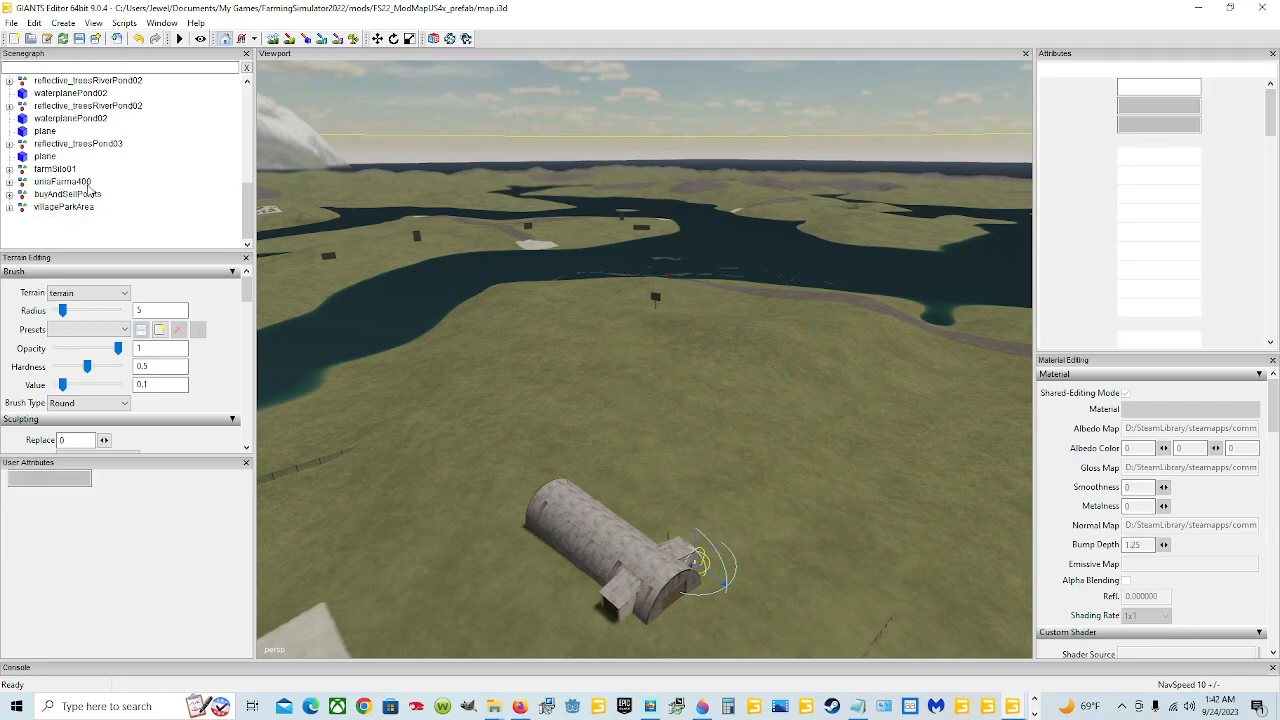
key(f)
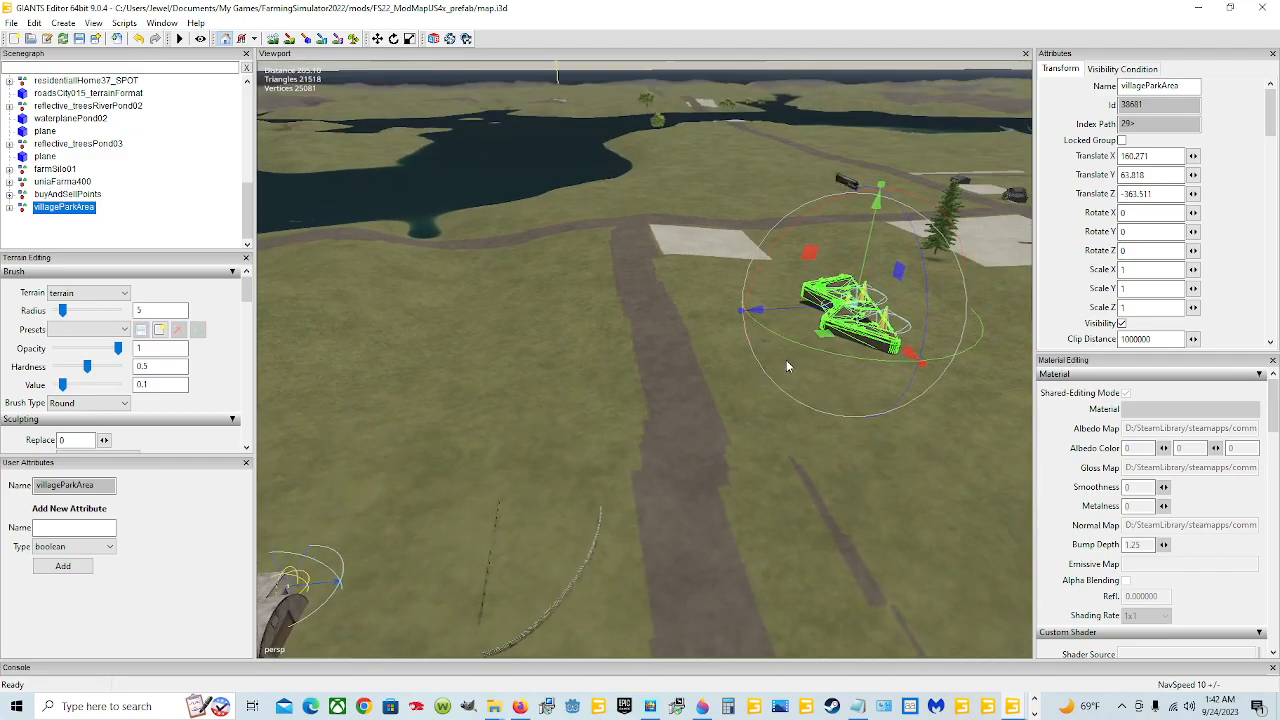
alt+drag(781, 362, 848, 346)
key(Delete)
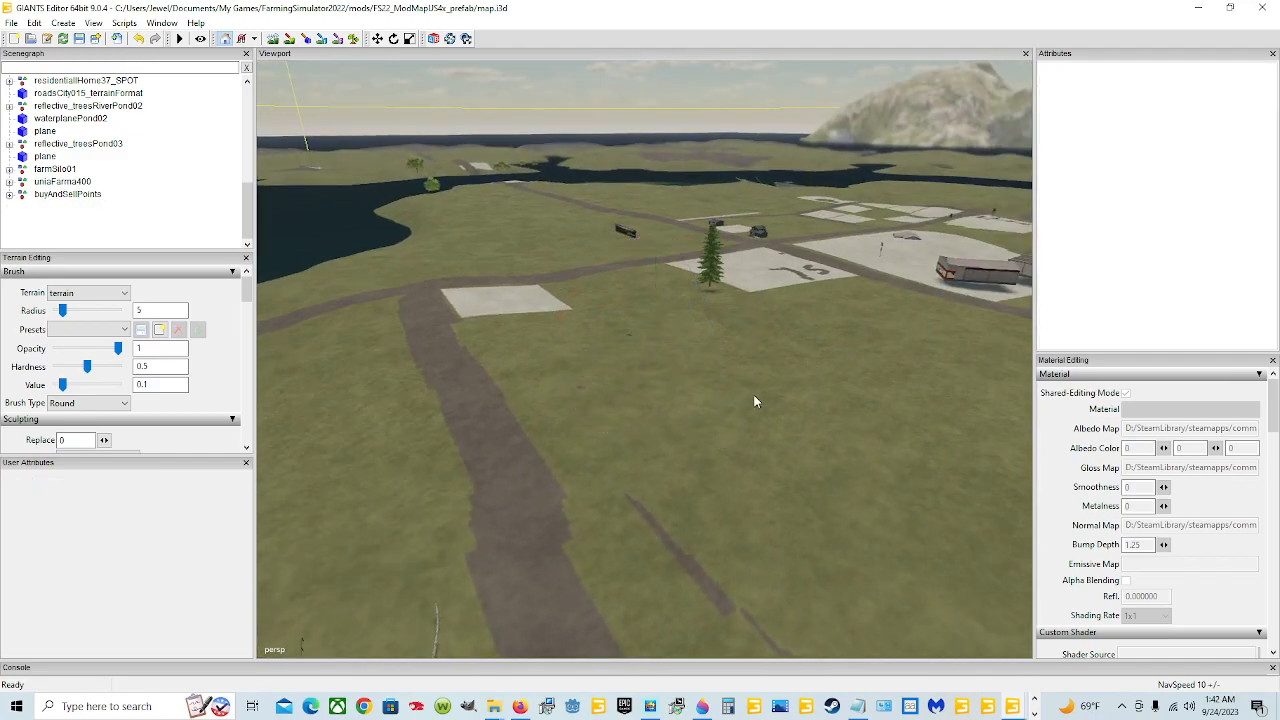